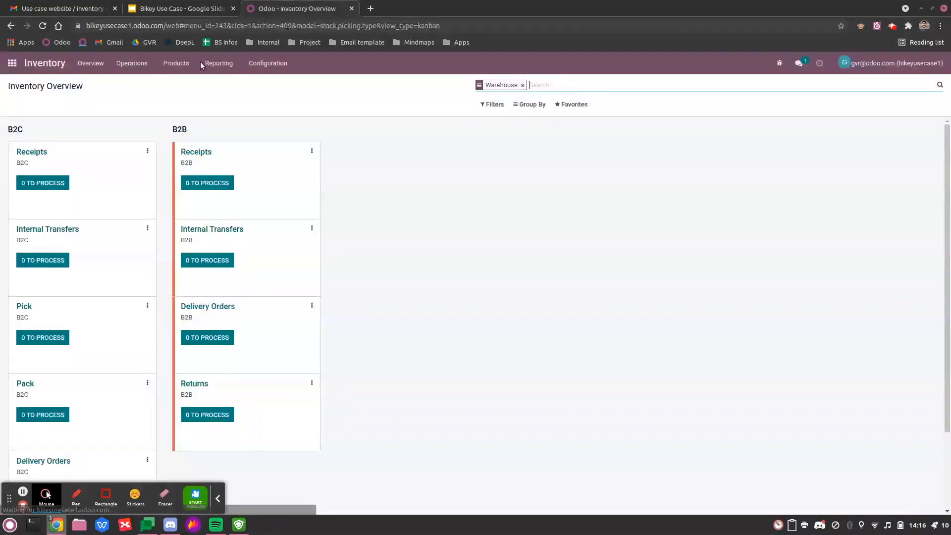
Open the Basic Bike product from the product list and review its eCommerce out-of-stock settings.
left_click(176, 63)
left_click(183, 86)
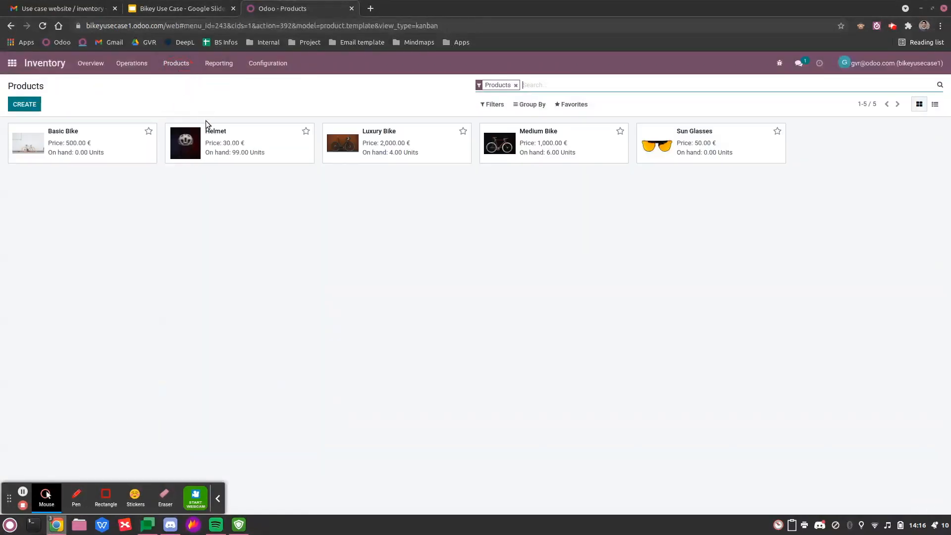
left_click(107, 140)
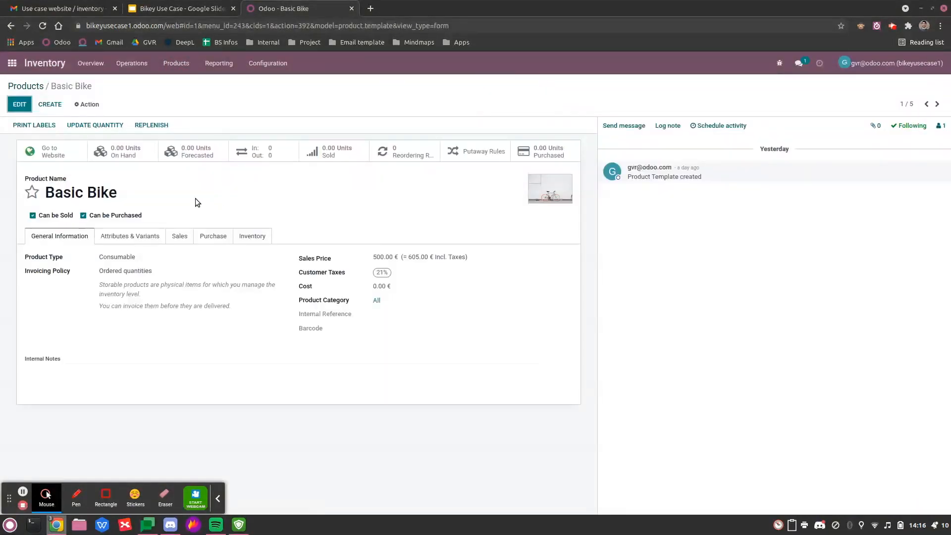
left_click(179, 236)
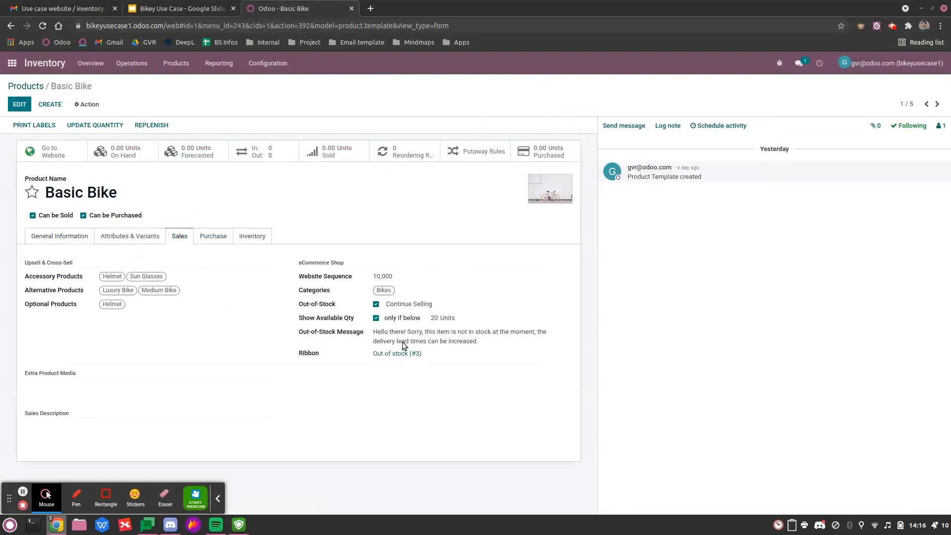
left_click_drag(299, 303, 336, 312)
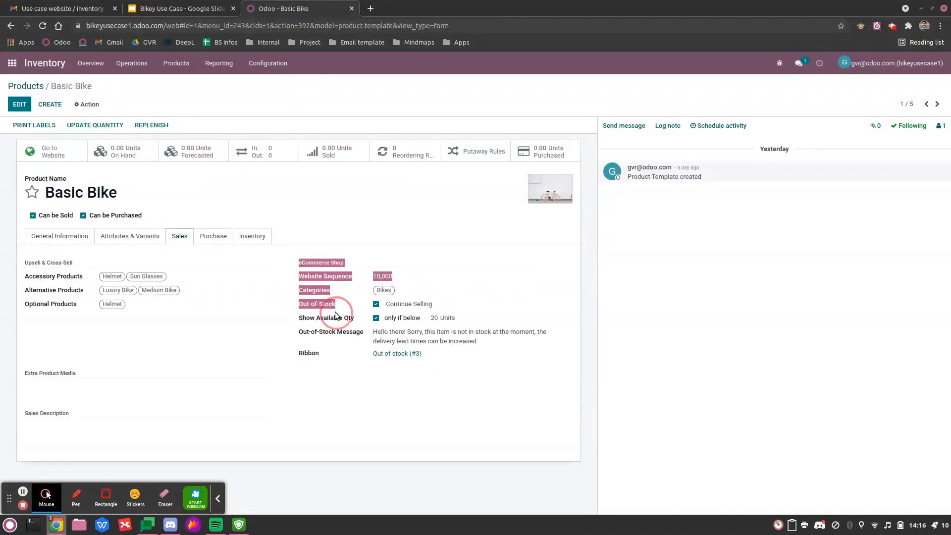
left_click(388, 310)
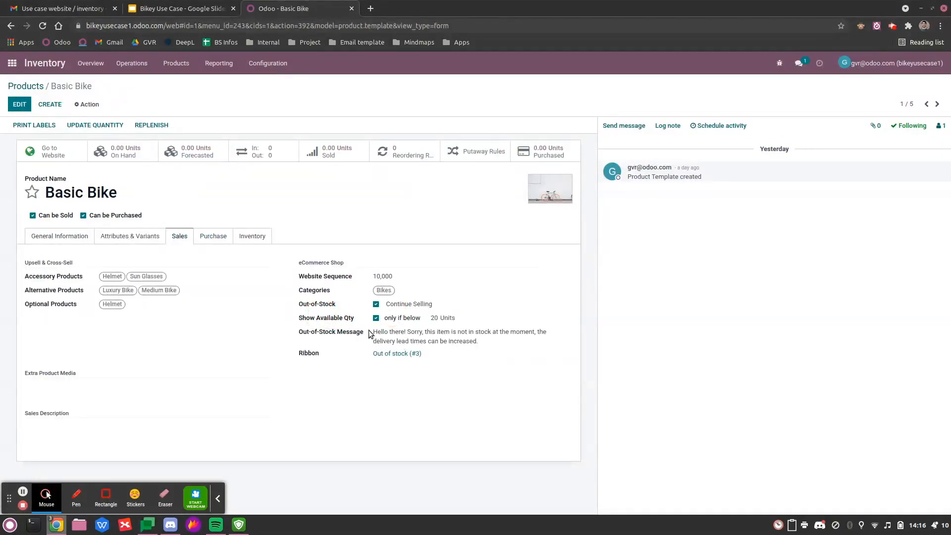
Put the Basic Bike into edit mode, examine the Continue Selling and Show Available Qty options, and save the product.
left_click(376, 317)
left_click(371, 319)
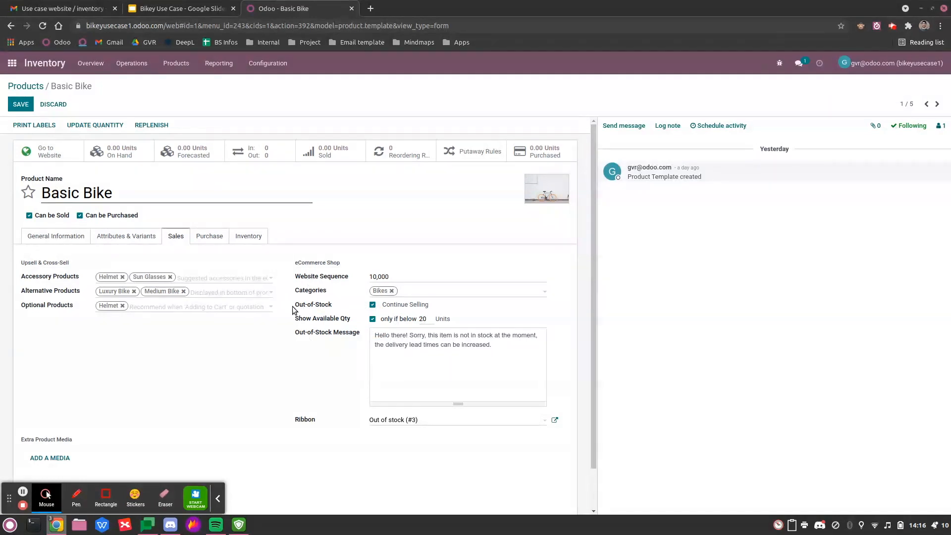
mouse_move(296, 310)
left_click(33, 104)
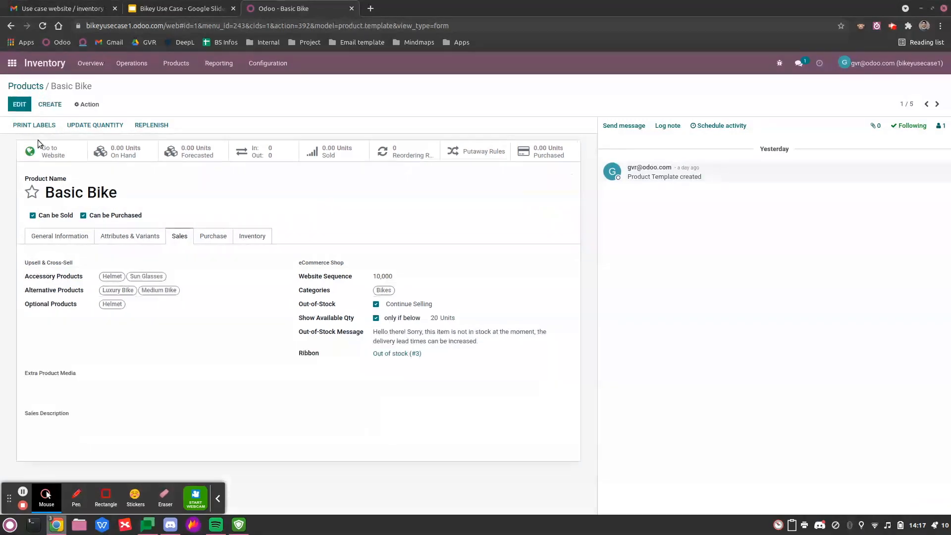
View the Basic Bike on the website and read its out-of-stock message.
left_click(45, 151)
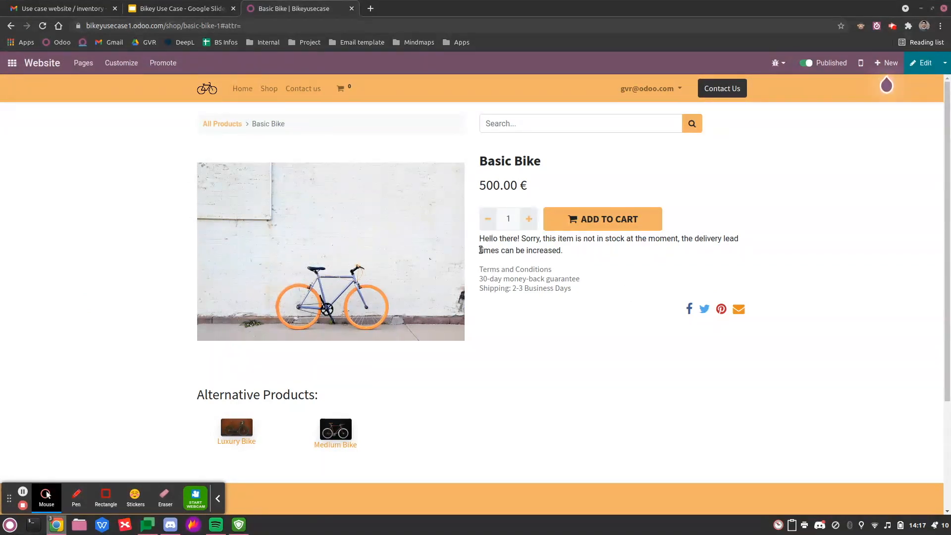
left_click_drag(479, 240, 563, 253)
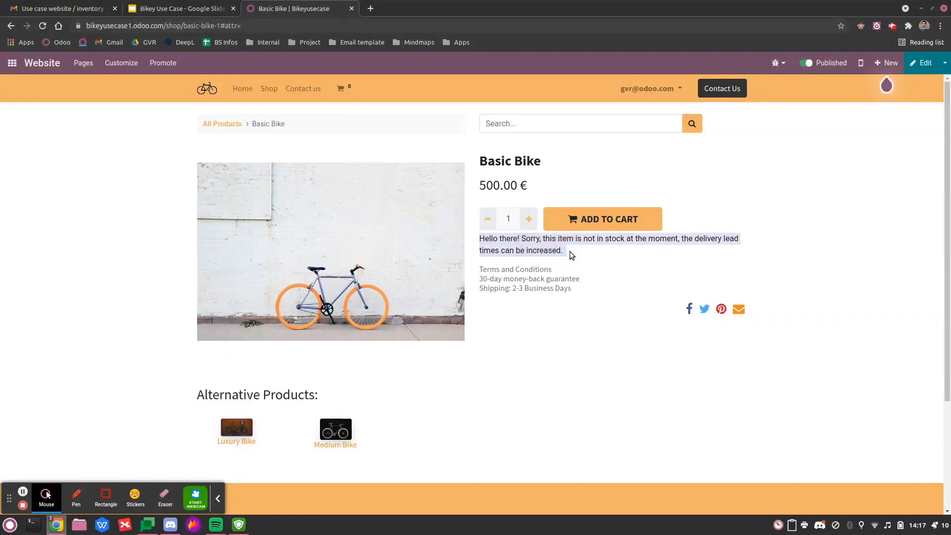
left_click(570, 254)
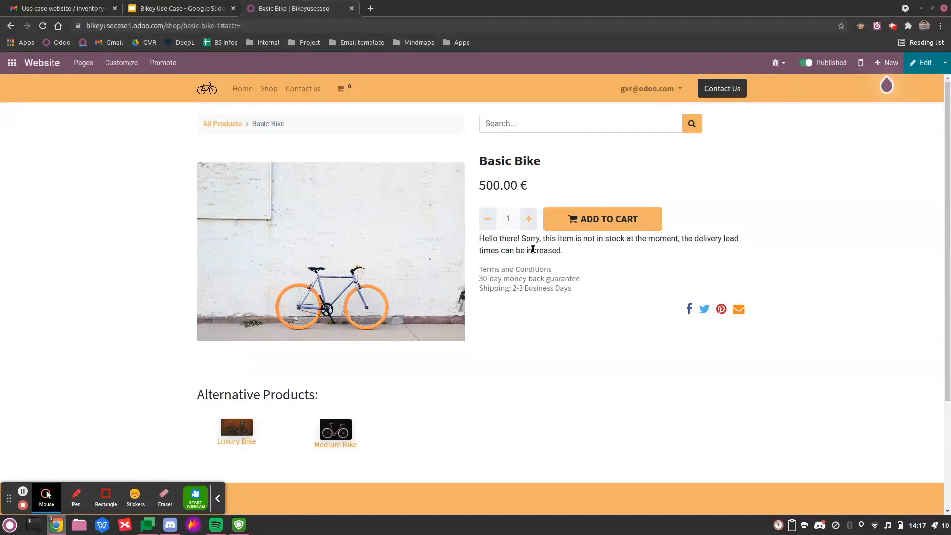
Go back to all shop products and open the Medium Bike to check its remaining stock notice.
left_click(227, 125)
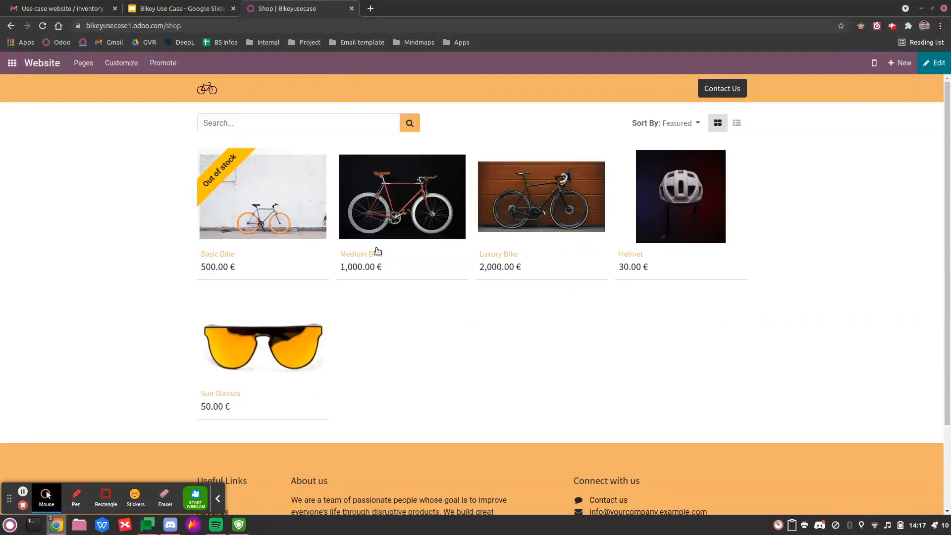
left_click(362, 269)
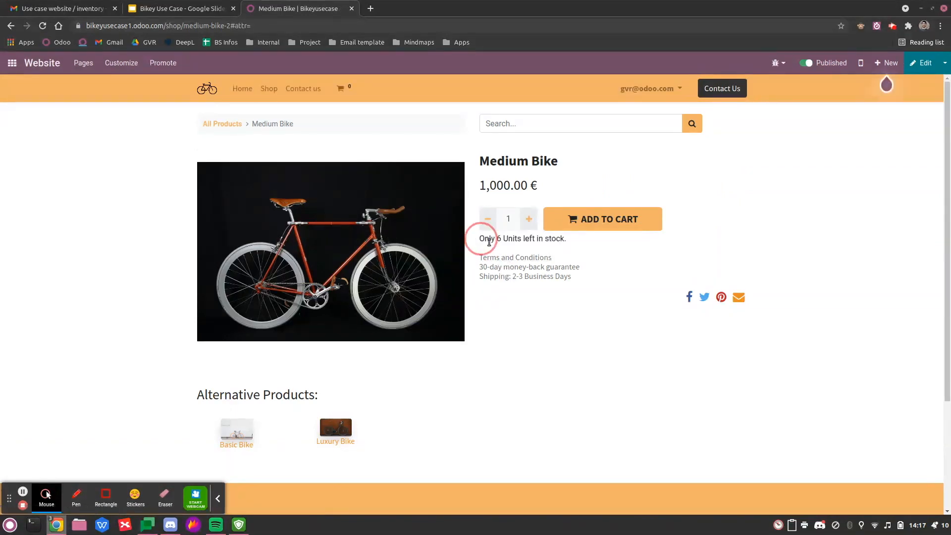
left_click_drag(483, 240, 542, 249)
left_click(583, 259)
Switch to Google Slides, present from the Inventory display slide through the accessory, alternative and optional products slide, and exit the slideshow.
left_click(179, 4)
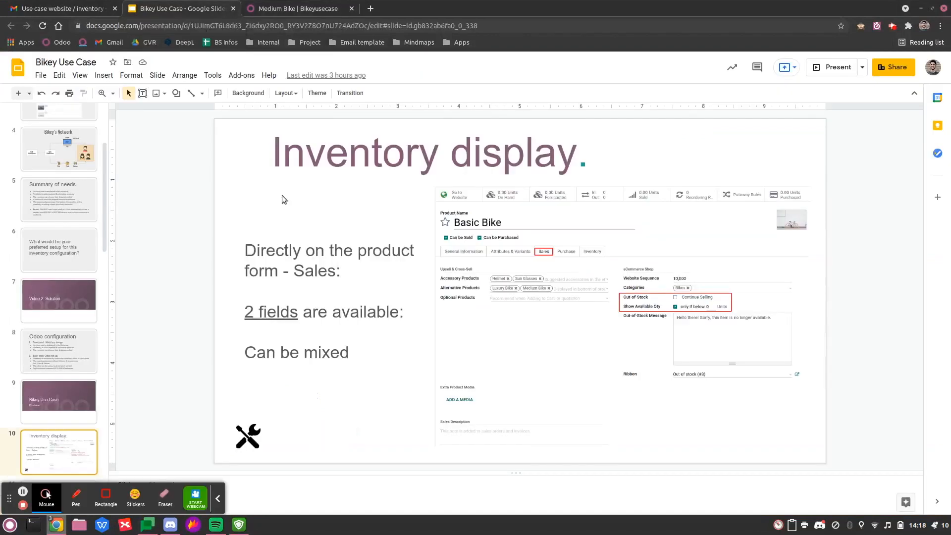
left_click(828, 67)
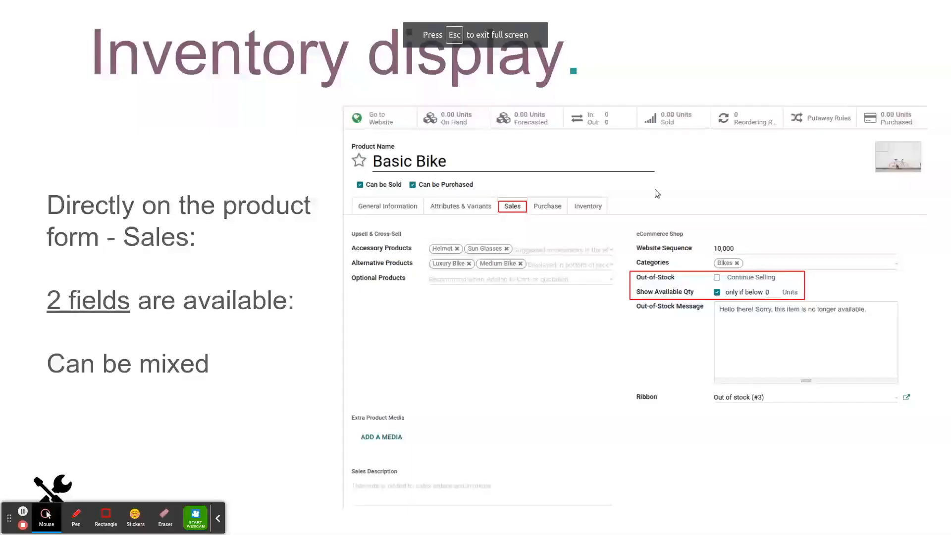
left_click(220, 524)
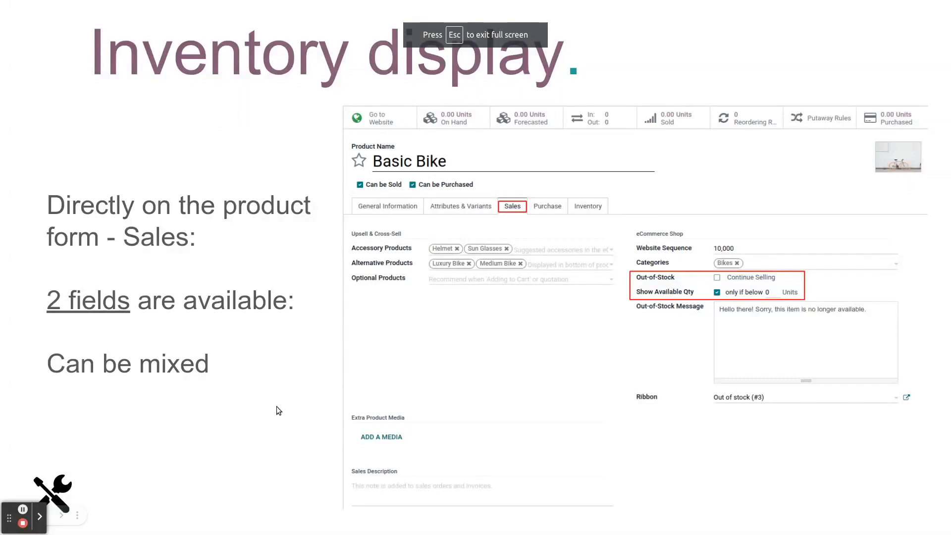
left_click(281, 402)
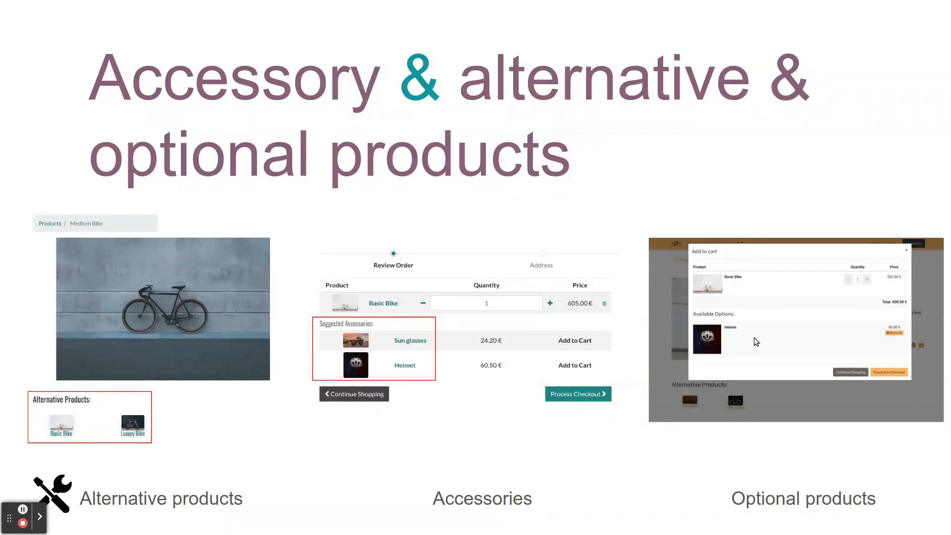
key("Escape")
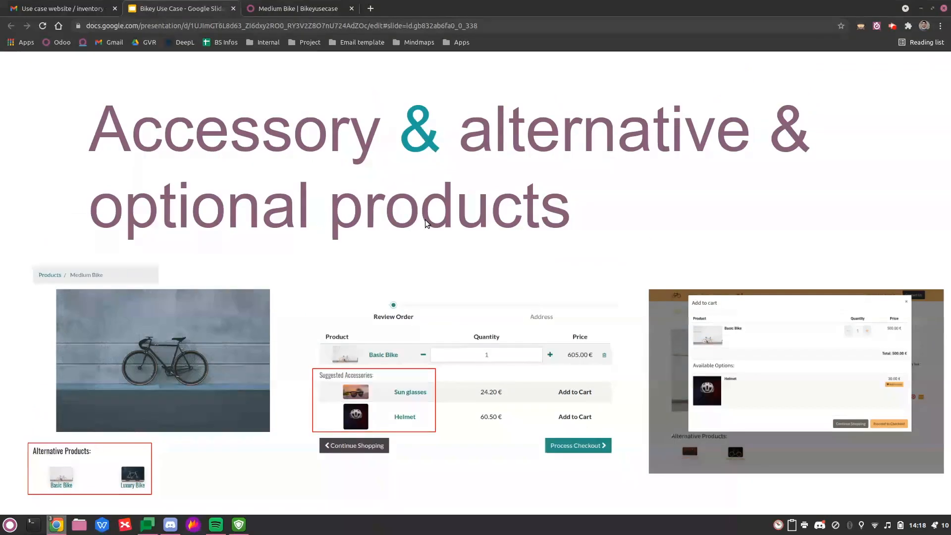
Return to the Odoo shop, start adding the Basic Bike to the cart to view its optional products, and close the dialog.
left_click(300, 10)
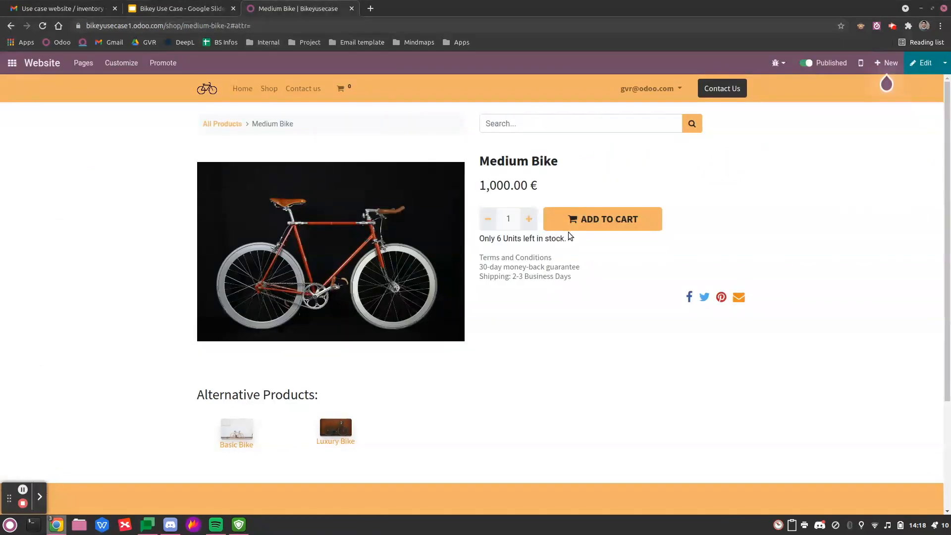
left_click(223, 124)
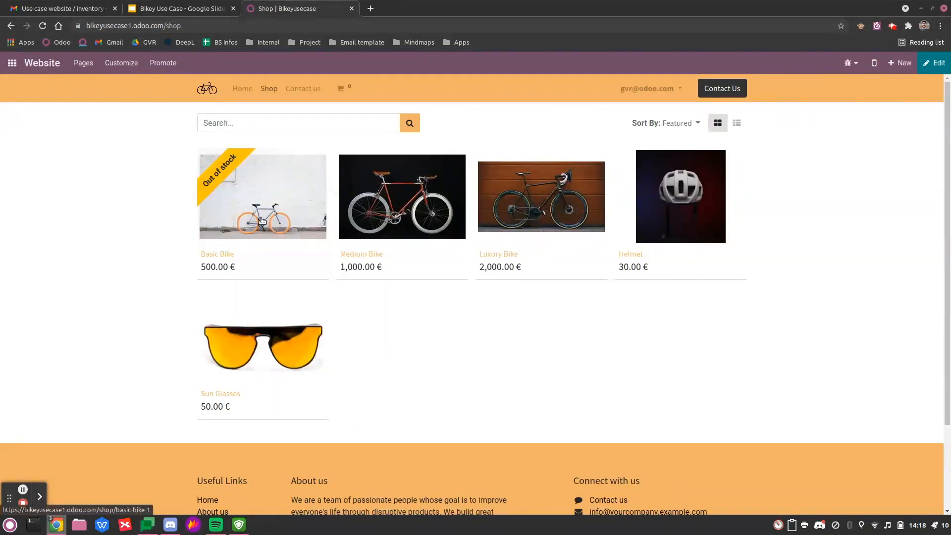
left_click(261, 221)
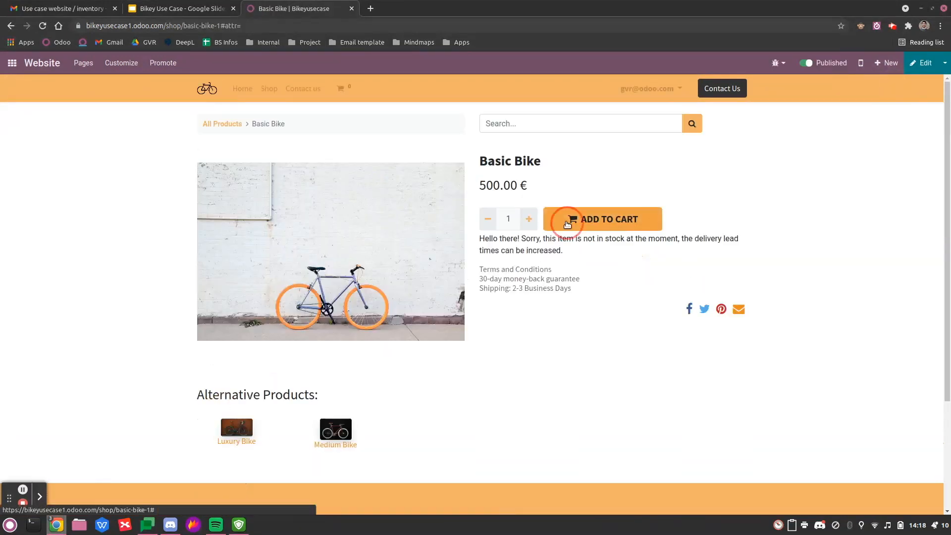
left_click(594, 219)
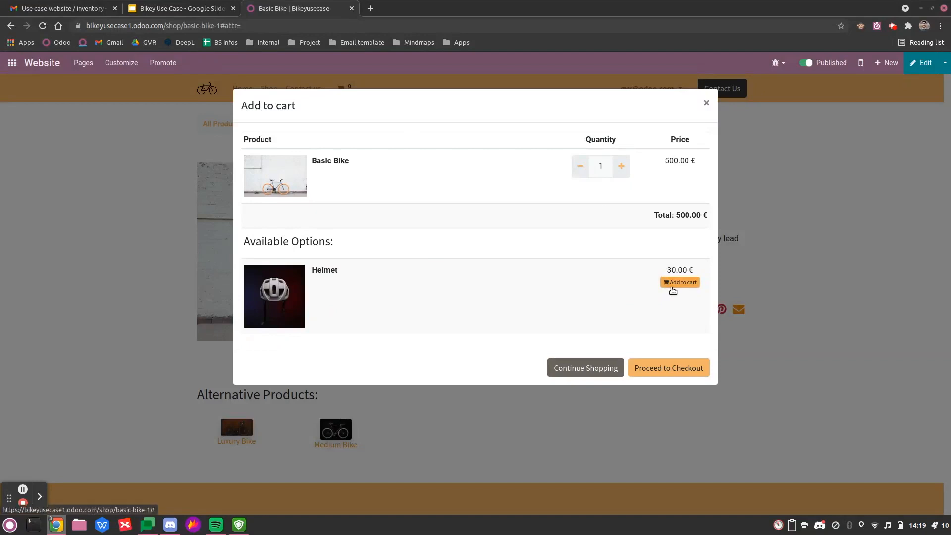
left_click(706, 102)
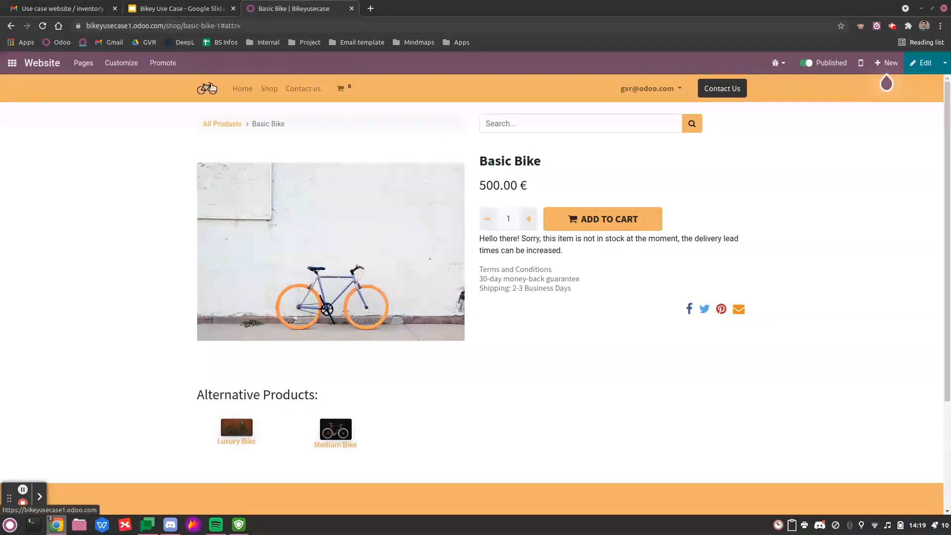
Open the Medium Bike from the alternative products, add one to the cart, and view the cart with its suggested accessories.
left_click(347, 445)
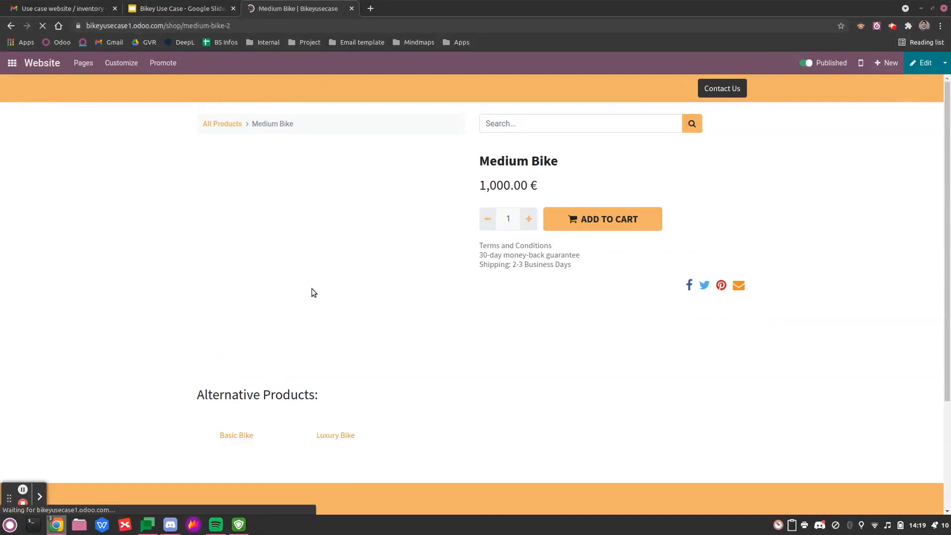
left_click(559, 221)
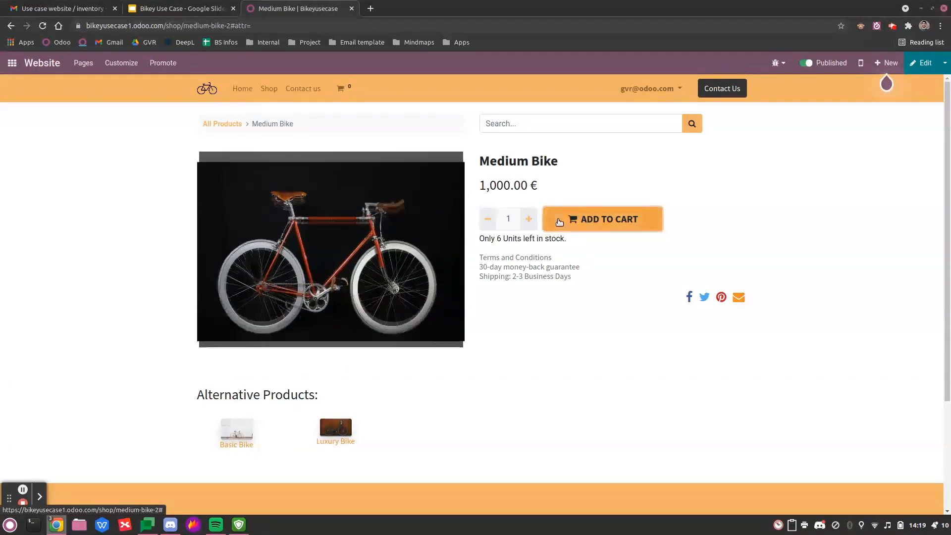
mouse_move(345, 91)
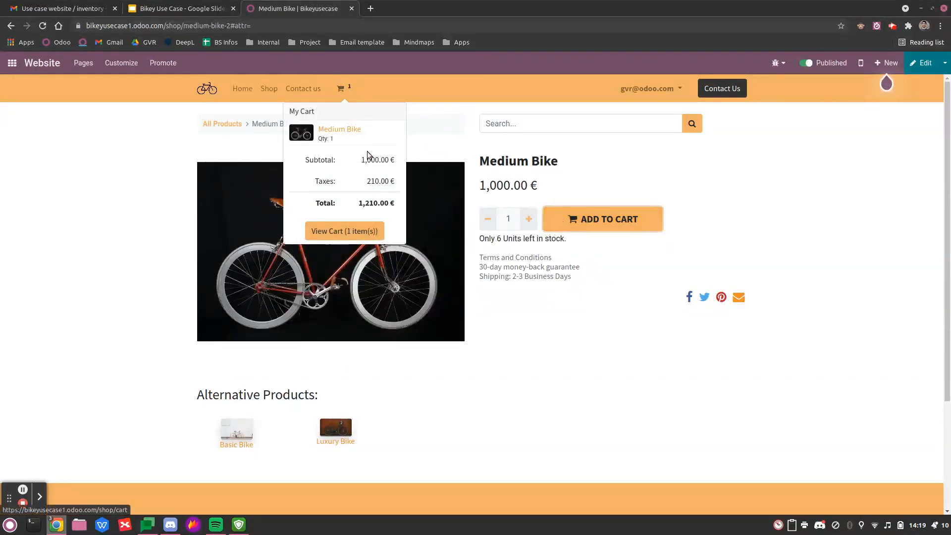
left_click(372, 231)
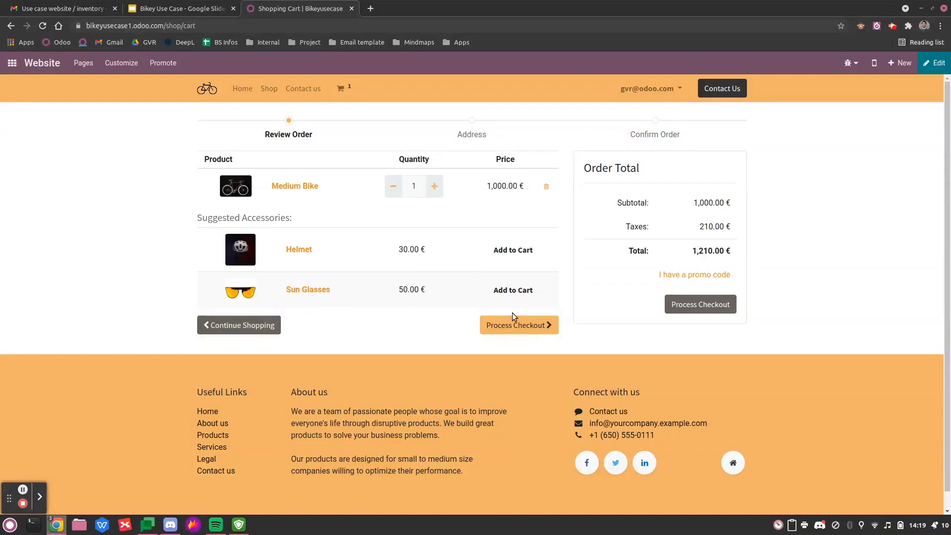
Leave the website and open the product list in the Inventory app.
left_click(179, 5)
left_click(255, 7)
left_click(12, 61)
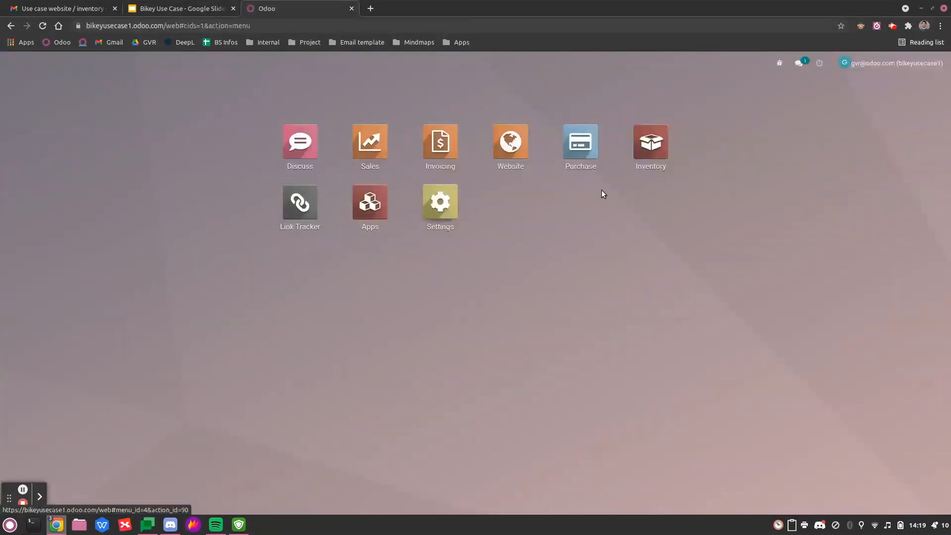
left_click(644, 145)
left_click(176, 63)
left_click(174, 82)
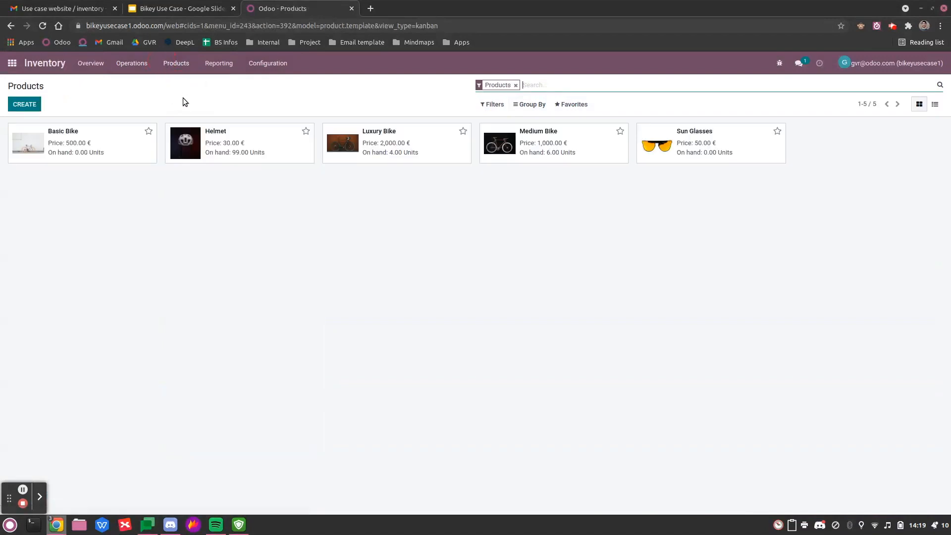
Open the Basic Bike's sales settings for editing, review its accessory, alternative and optional products, and save the product.
left_click(76, 150)
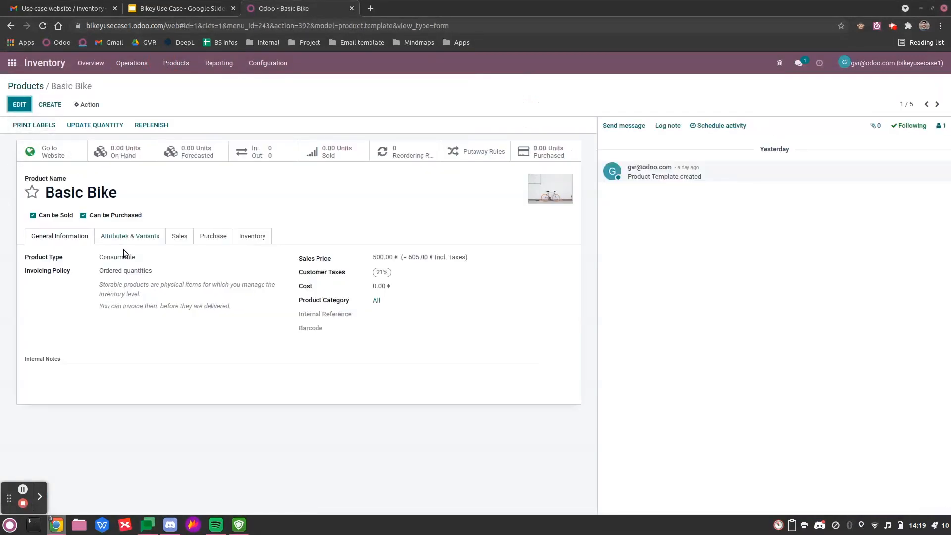
left_click(175, 239)
left_click(19, 104)
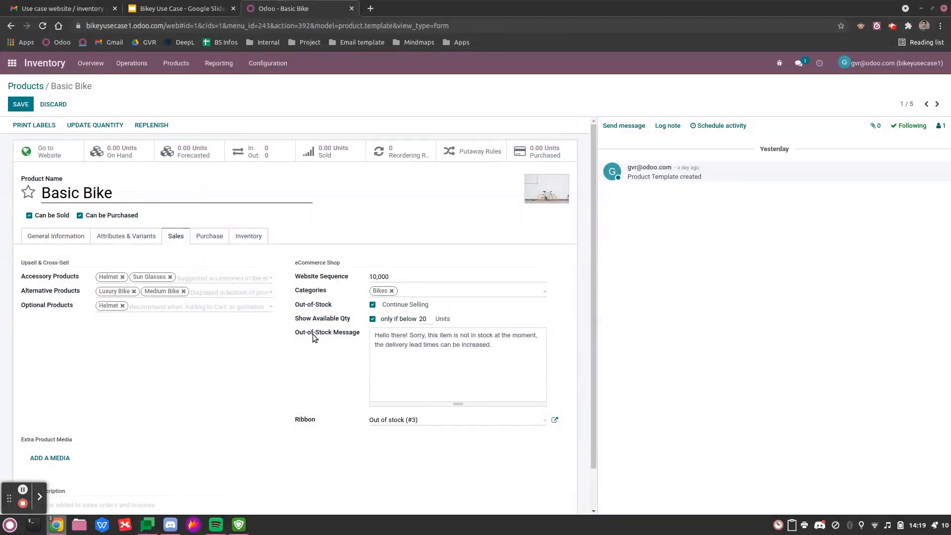
left_click(23, 102)
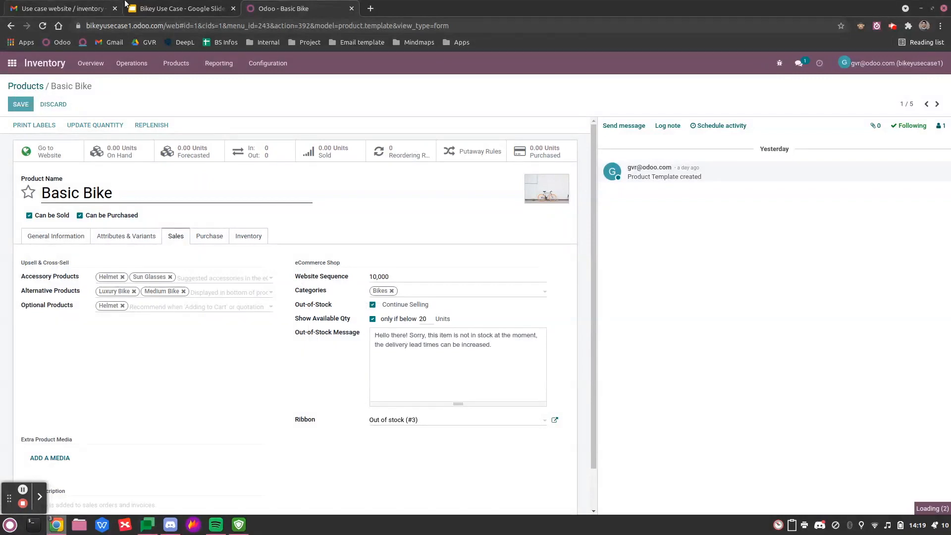
Switch to the Bikey Use Case presentation in Google Slides.
left_click(148, 10)
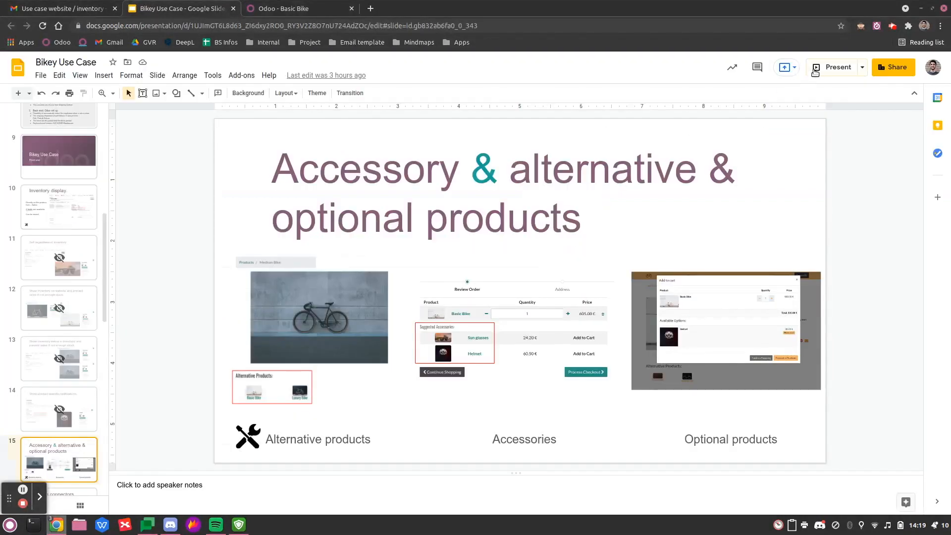
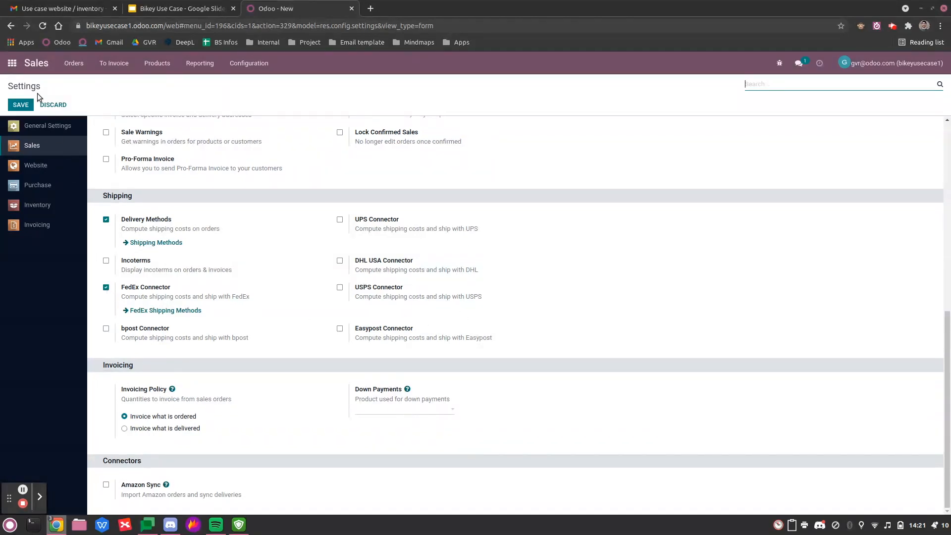
Leave the Sales settings and open the Inventory app's overview.
left_click(235, 68)
left_click(12, 63)
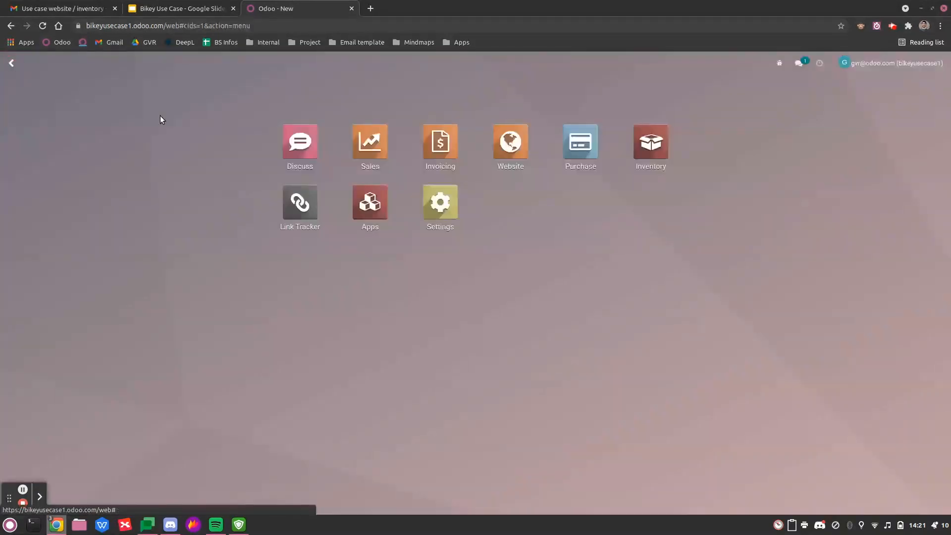
left_click(649, 144)
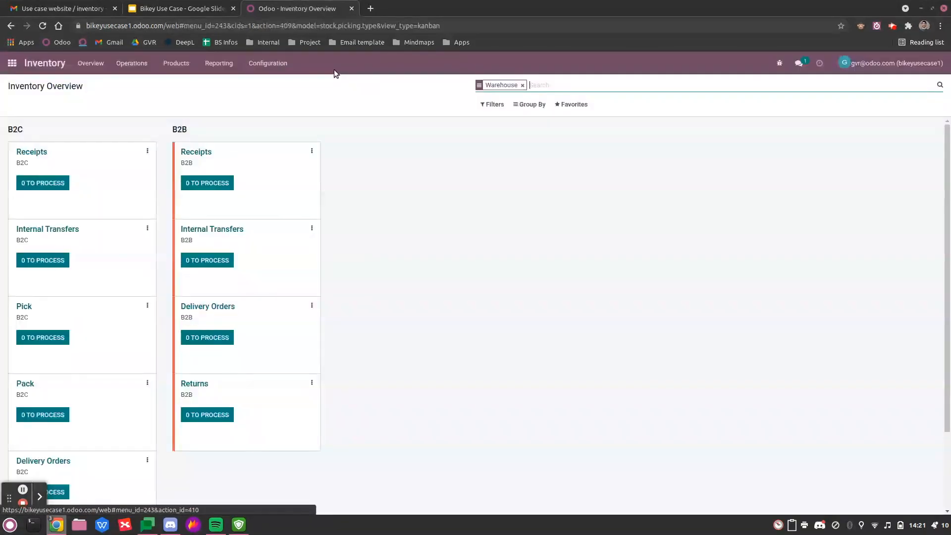
Open the B2C warehouse, review its configuration and address record, and return to the warehouse list.
left_click(268, 63)
left_click(273, 110)
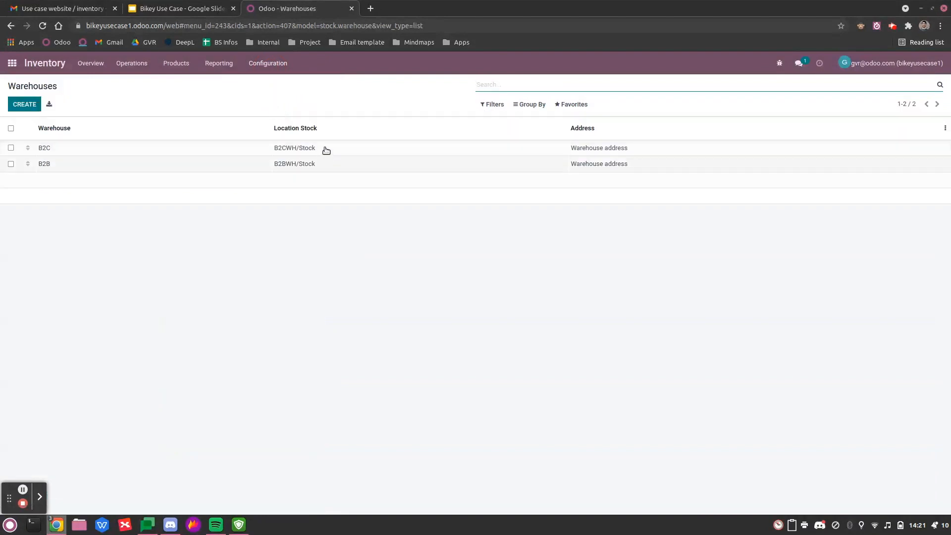
left_click(267, 146)
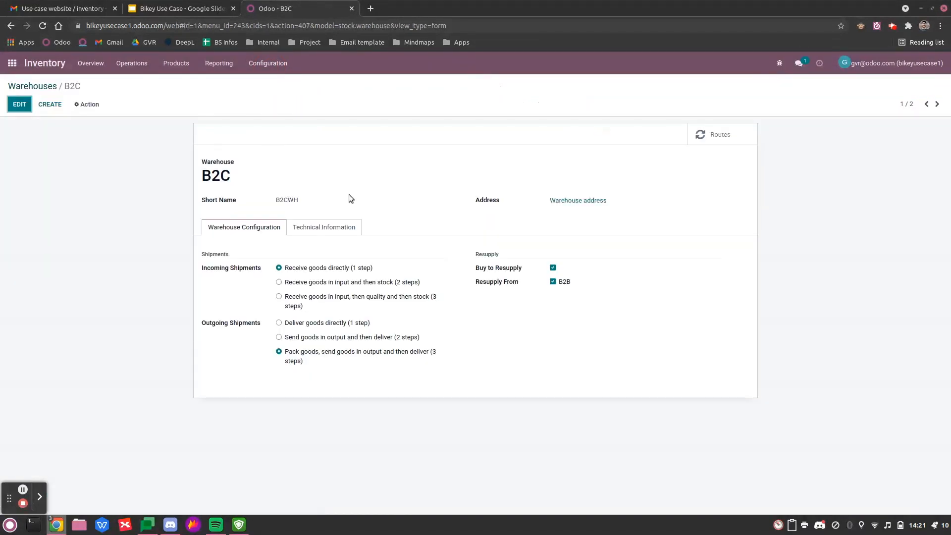
left_click(561, 201)
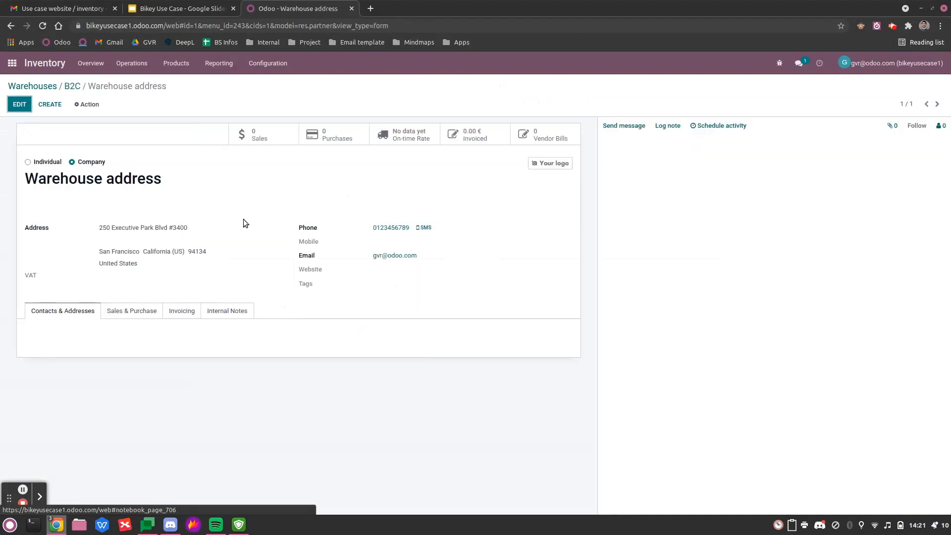
left_click(193, 254)
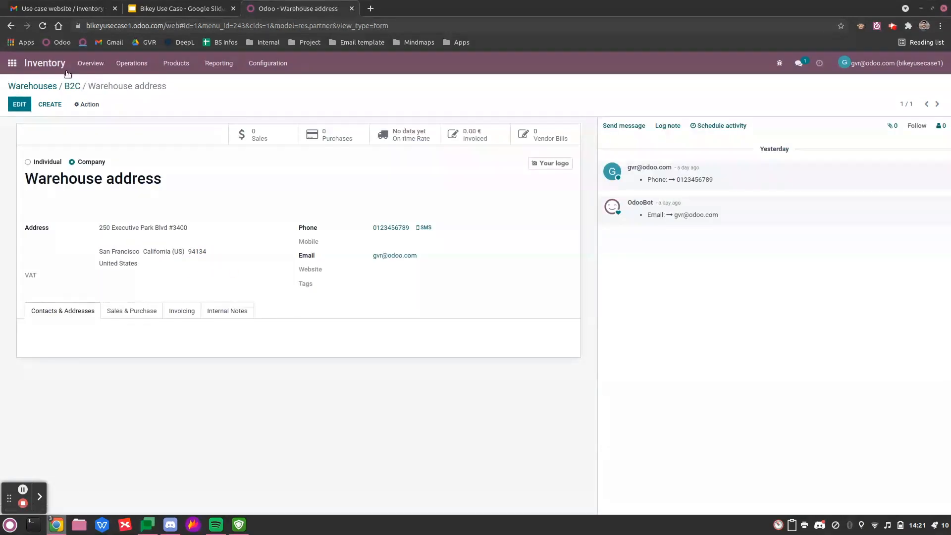
left_click(43, 87)
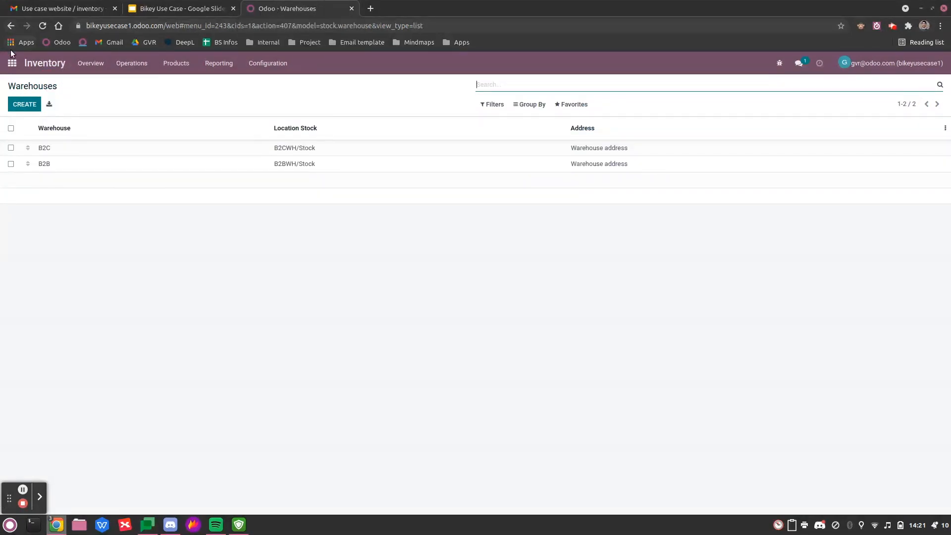
Create a new quotation in Sales, add the Basic Bike, and close the configurator showing its optional product.
left_click(11, 63)
left_click(314, 141)
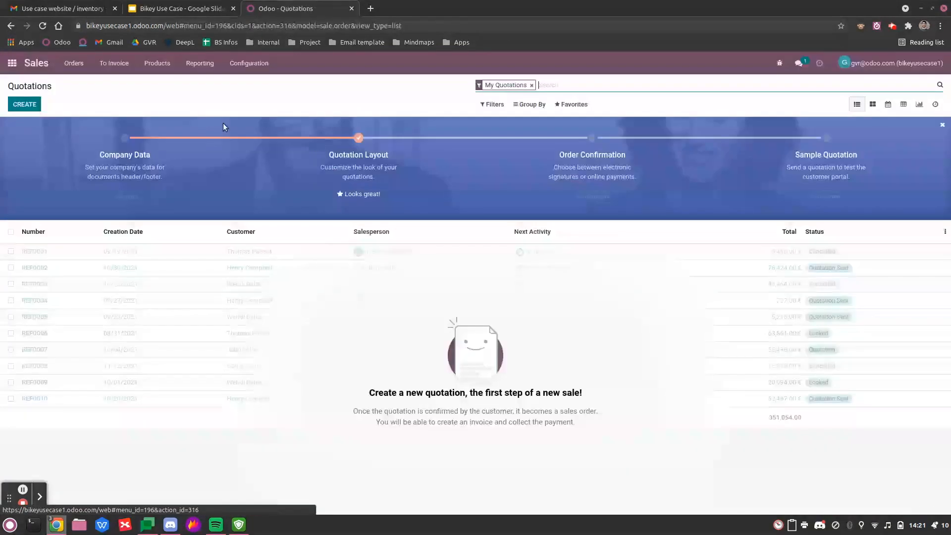
left_click(24, 104)
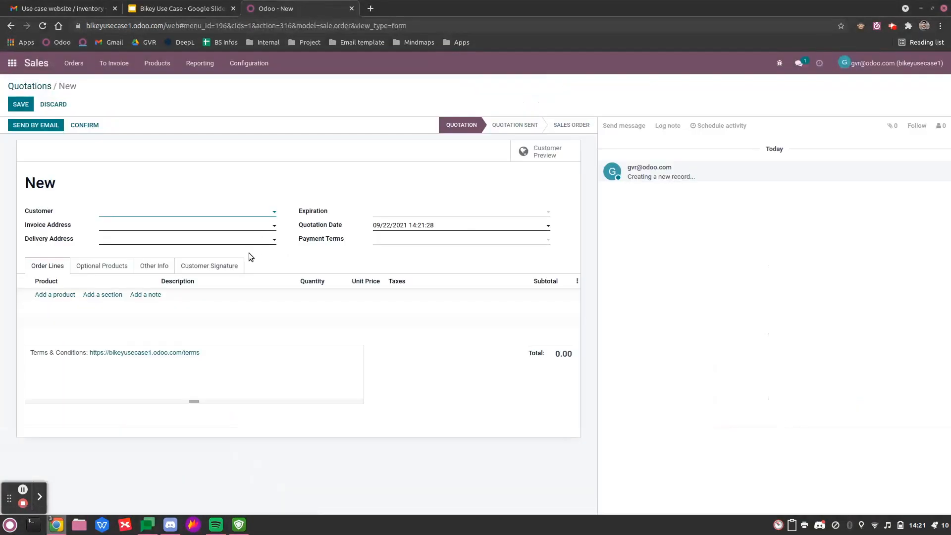
left_click(63, 294)
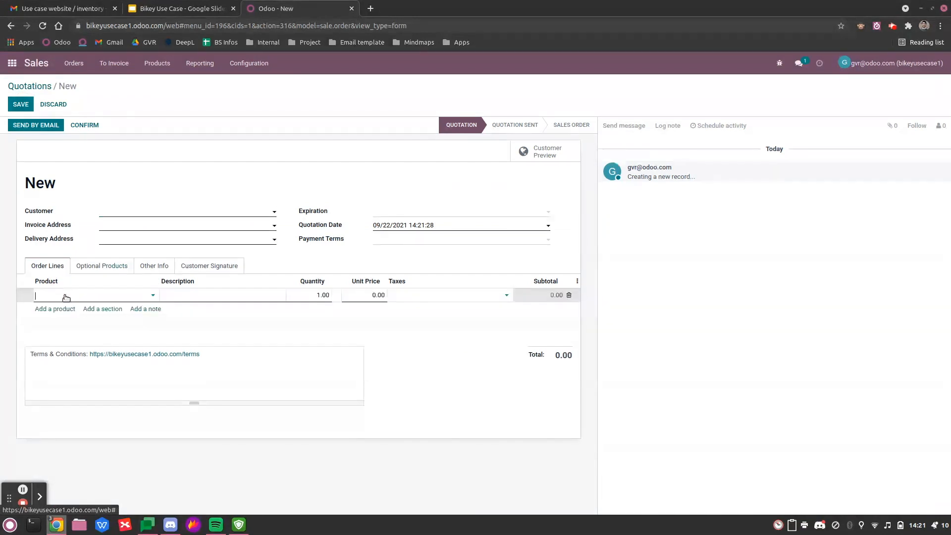
left_click(66, 296)
left_click(76, 311)
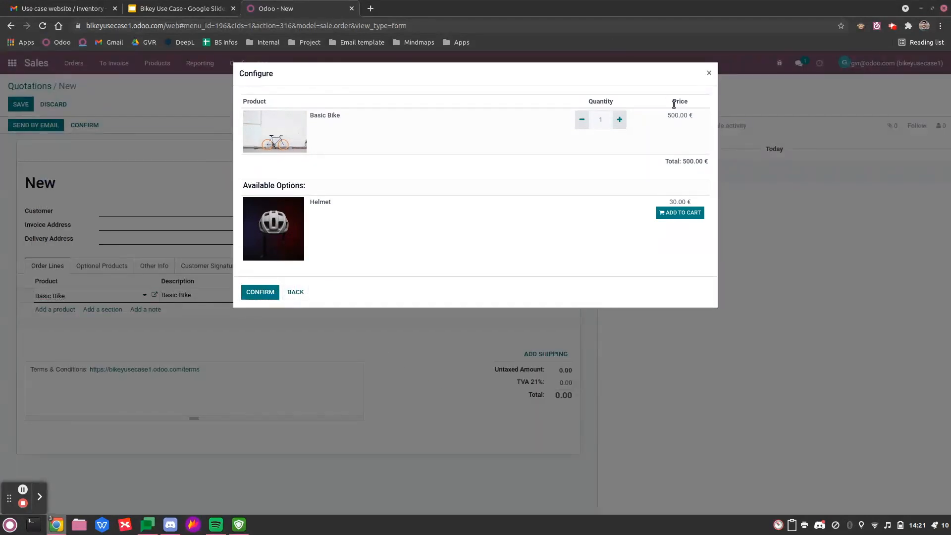
left_click(709, 74)
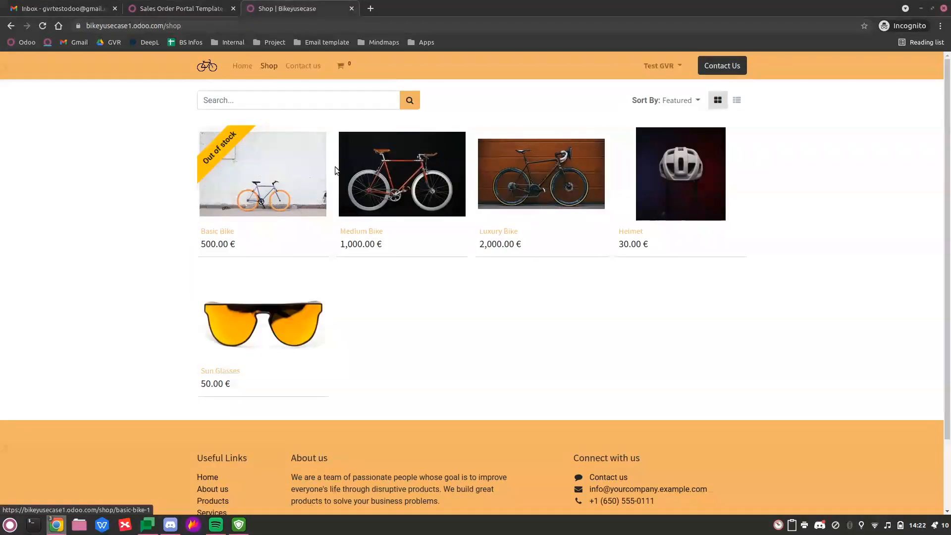
Add one Medium Bike to the web shop cart and proceed through checkout to the payment page.
left_click(388, 185)
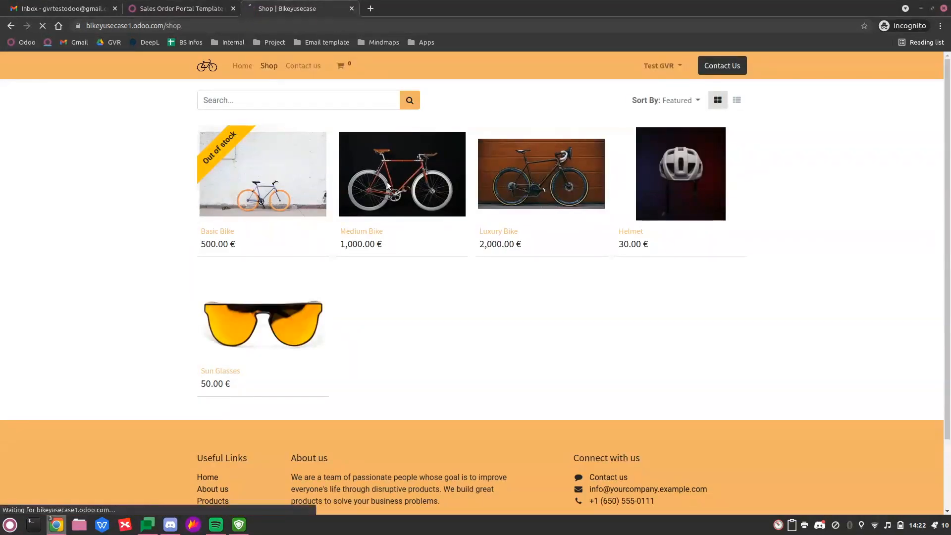
left_click(575, 195)
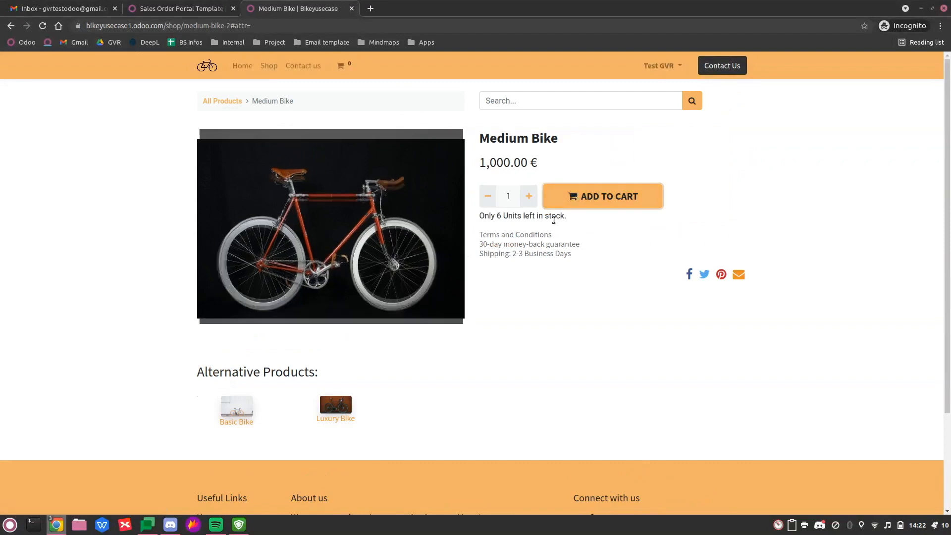
left_click(342, 65)
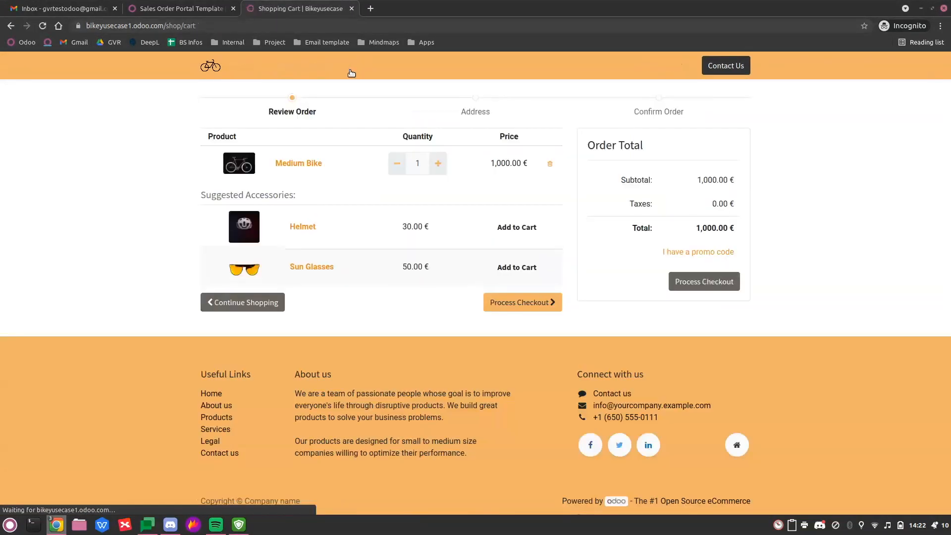
left_click(521, 303)
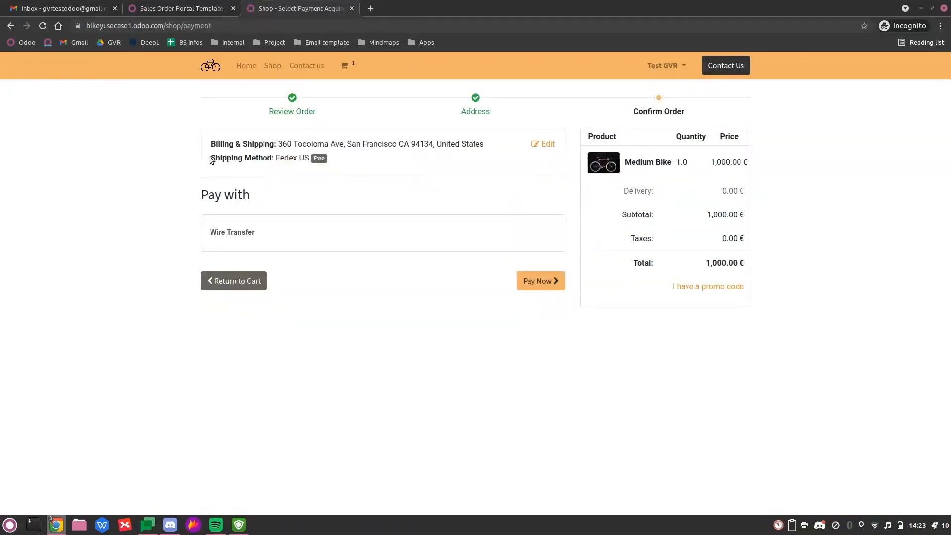
Highlight the order's Fedex US shipping method and submit the order for payment.
left_click_drag(209, 157, 271, 163)
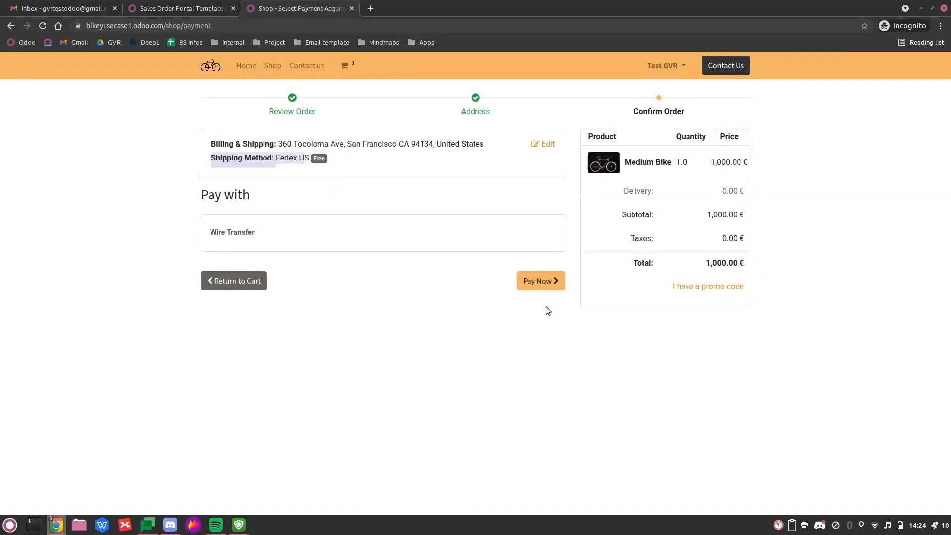
left_click(509, 286)
left_click(523, 281)
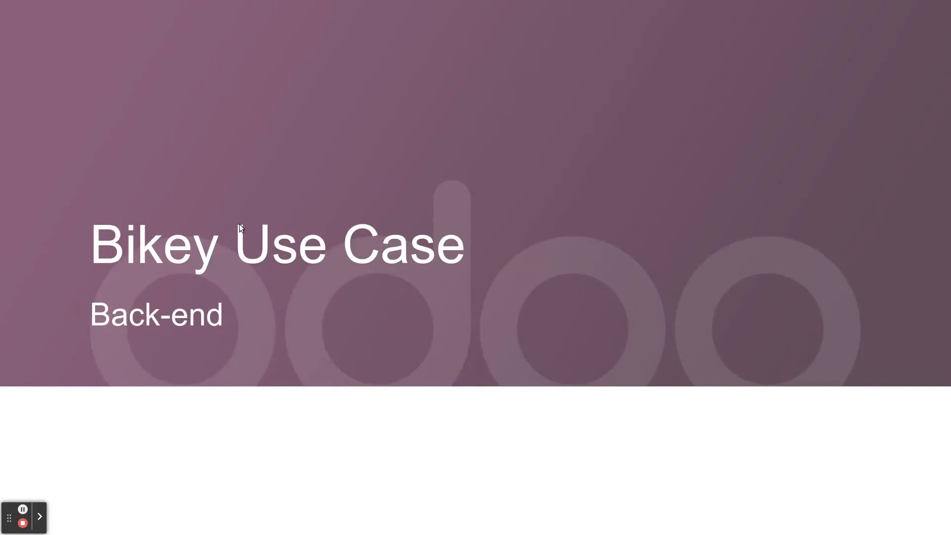
Advance the Bikey Use Case presentation to the Warehouse selection slide, exit the slideshow, and switch to Odoo.
left_click(302, 206)
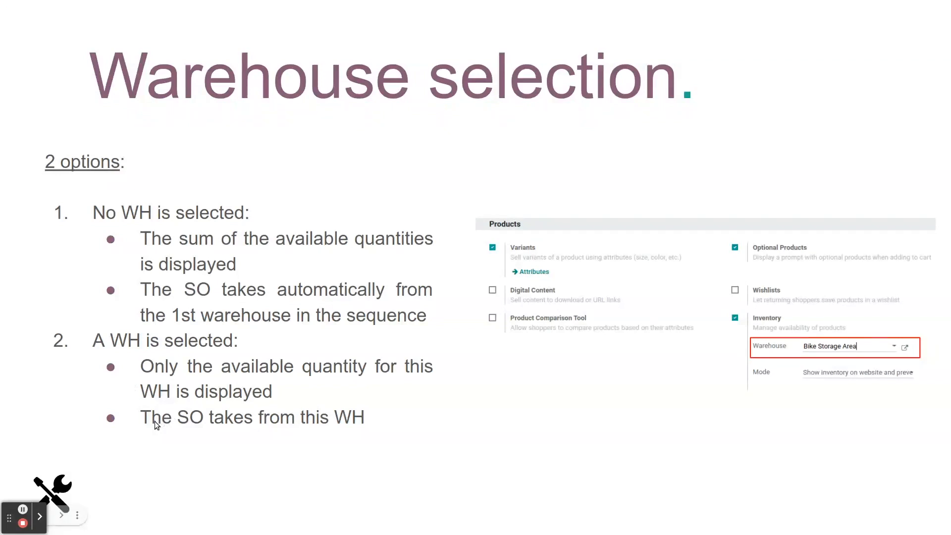
key("Escape")
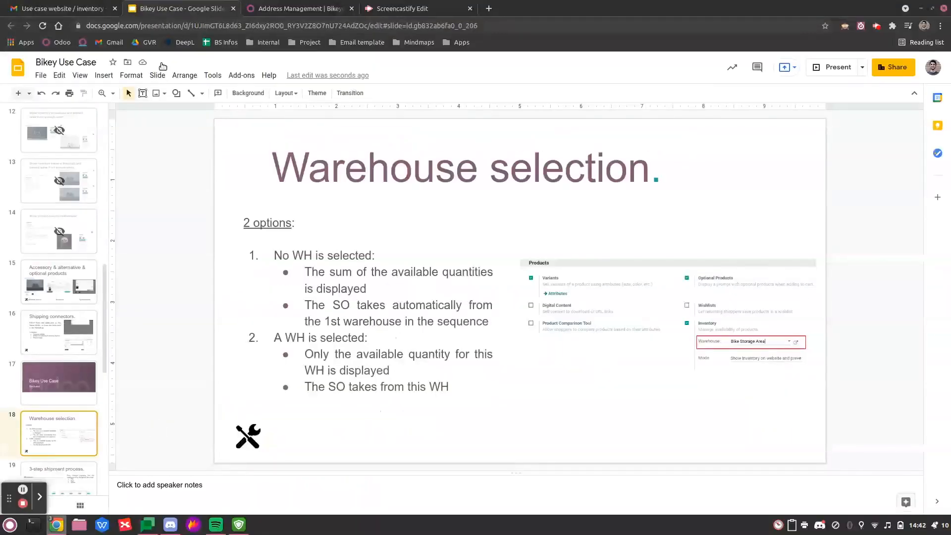
left_click(265, 8)
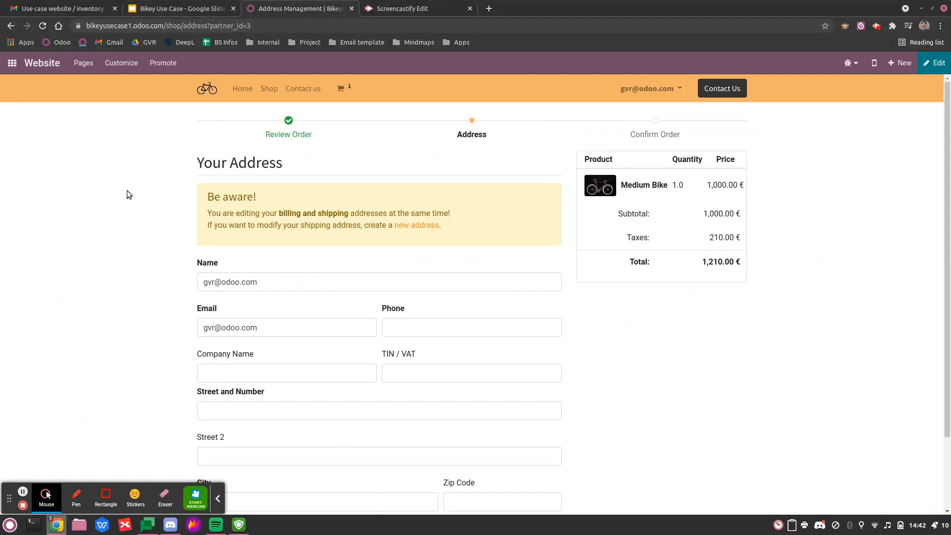
Open the Website app's settings and view the warehouse choices for the shop's inventory without selecting one.
left_click(19, 66)
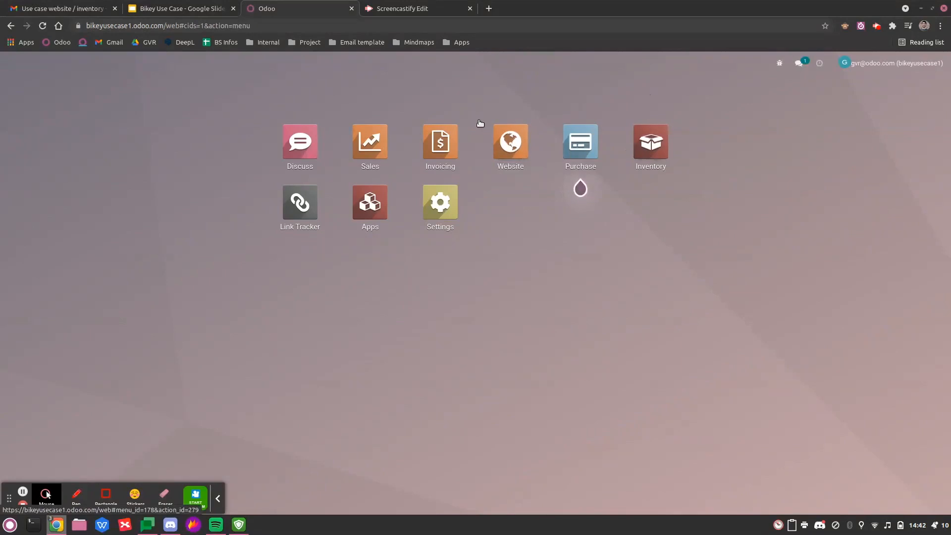
left_click(499, 143)
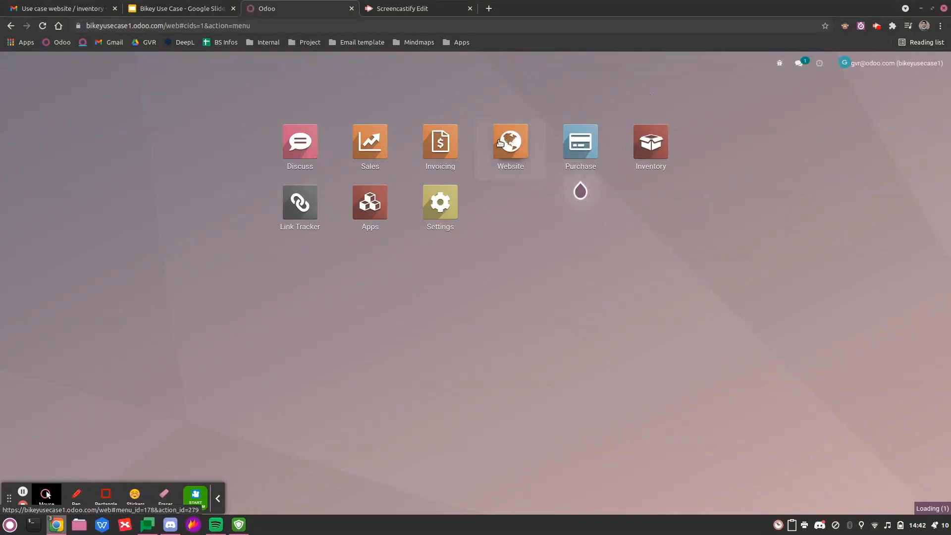
left_click(300, 63)
left_click(293, 92)
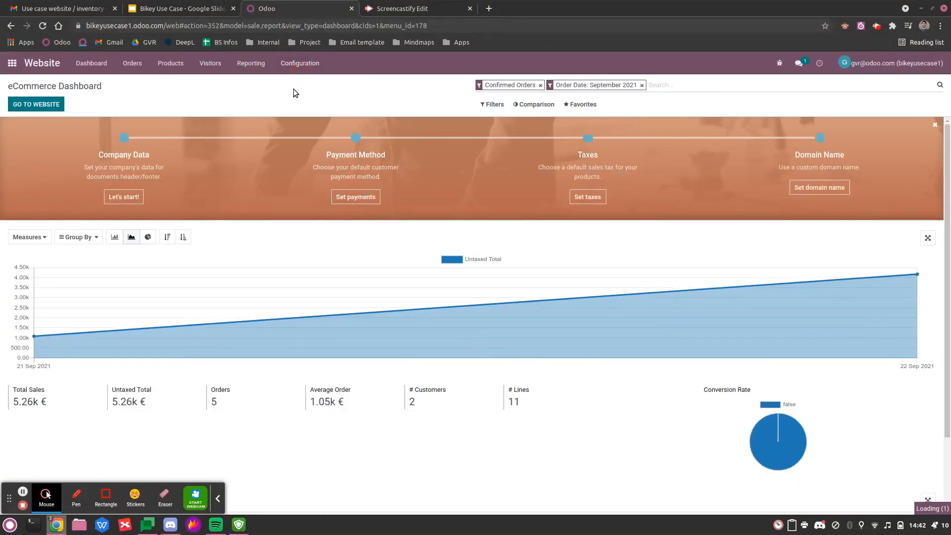
scroll(342, 278, "down", 7)
scroll(345, 277, "down", 3)
scroll(345, 271, "up", 5)
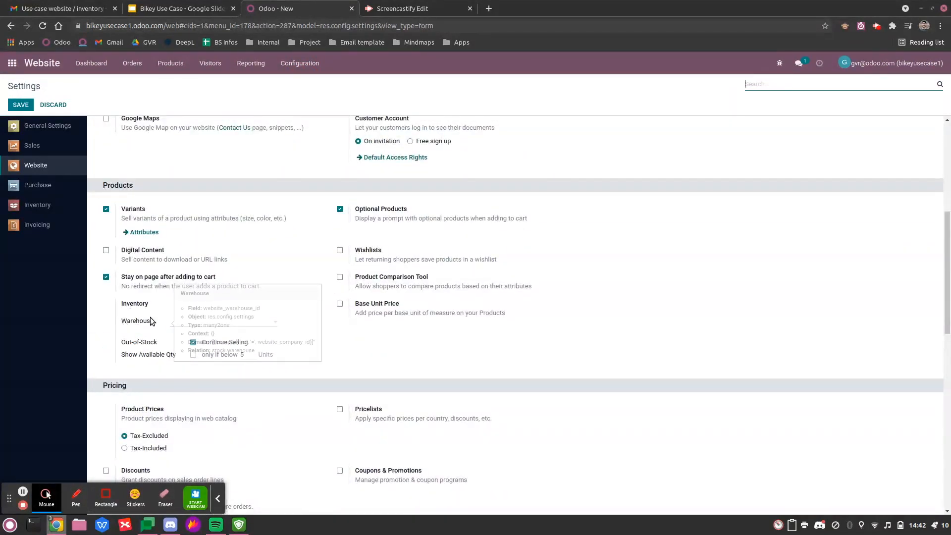
left_click(183, 322)
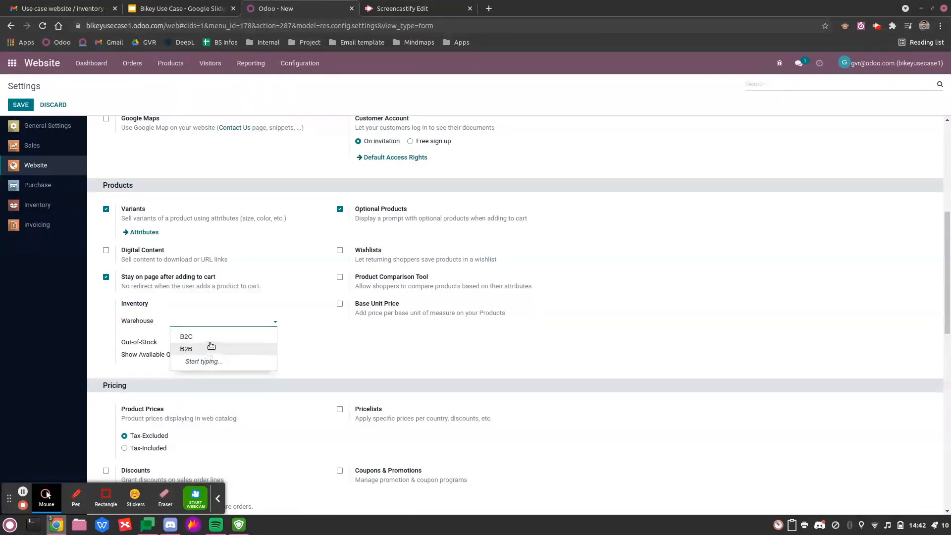
left_click(130, 333)
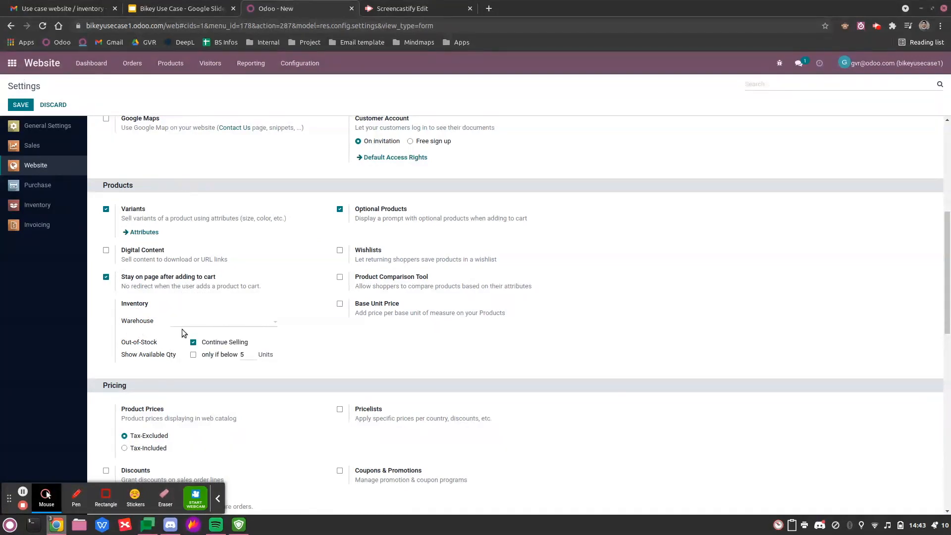
Duplicate the settings page in a second browser tab and check the Medium Bike's stock in the web shop.
right_click(311, 9)
left_click(337, 78)
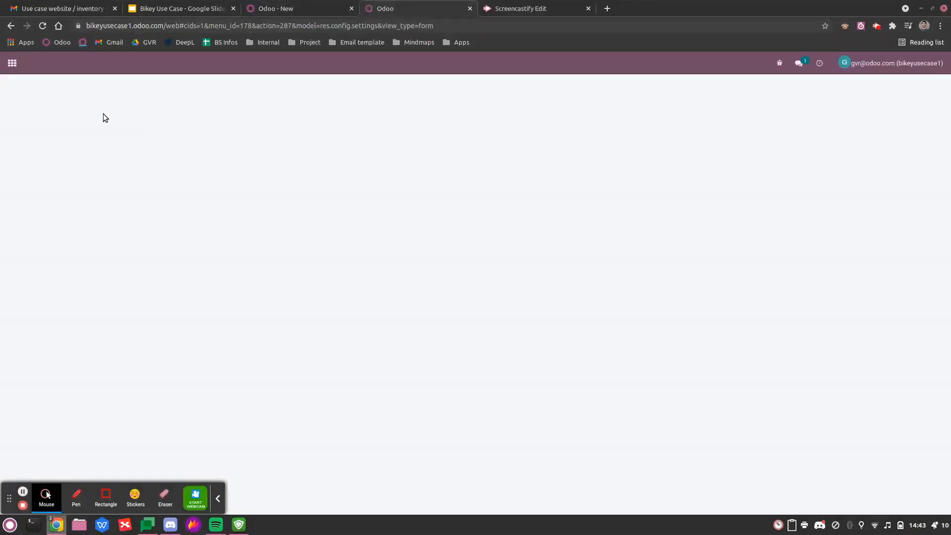
left_click(147, 156)
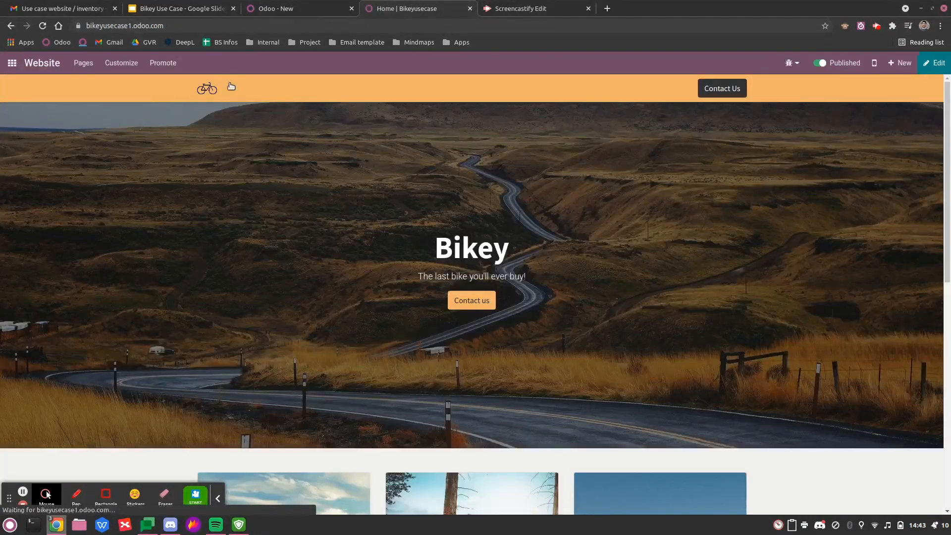
left_click(272, 91)
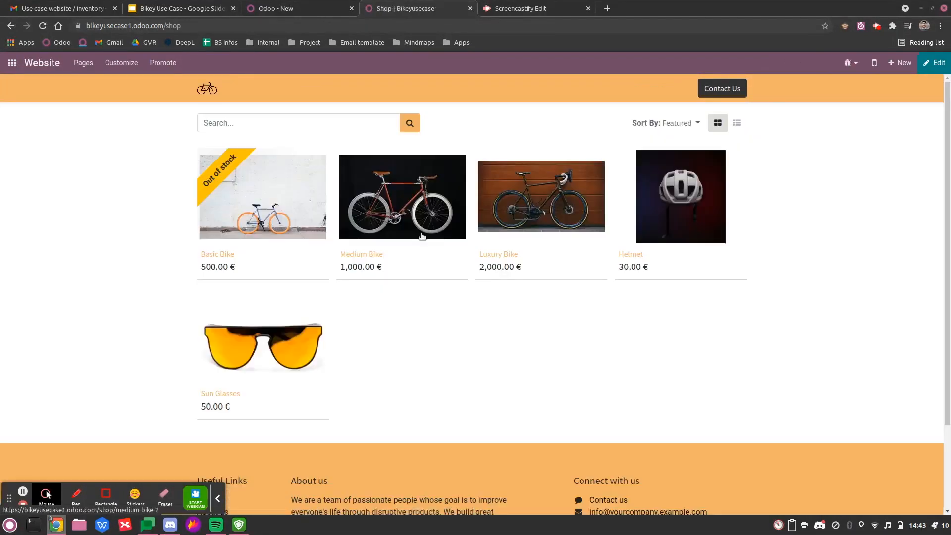
left_click(405, 249)
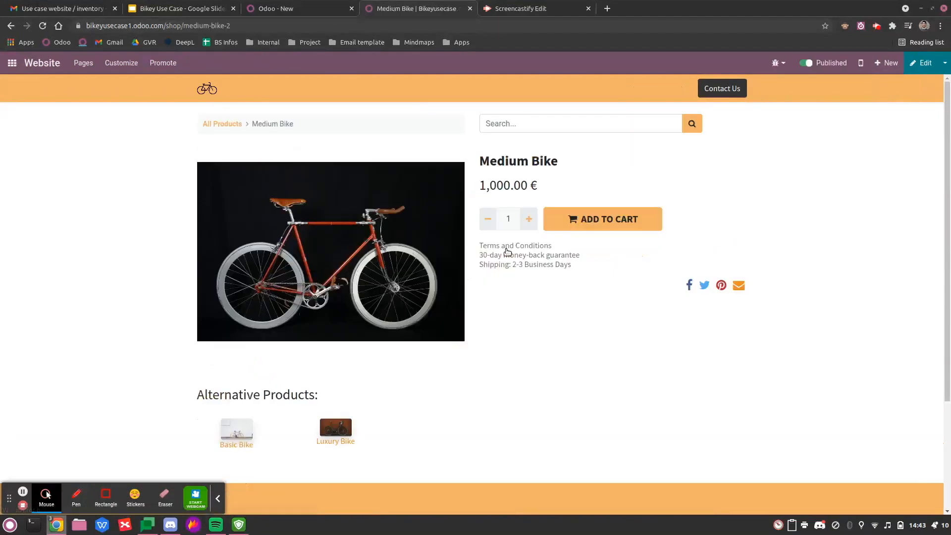
left_click_drag(484, 240, 525, 242)
left_click(525, 241)
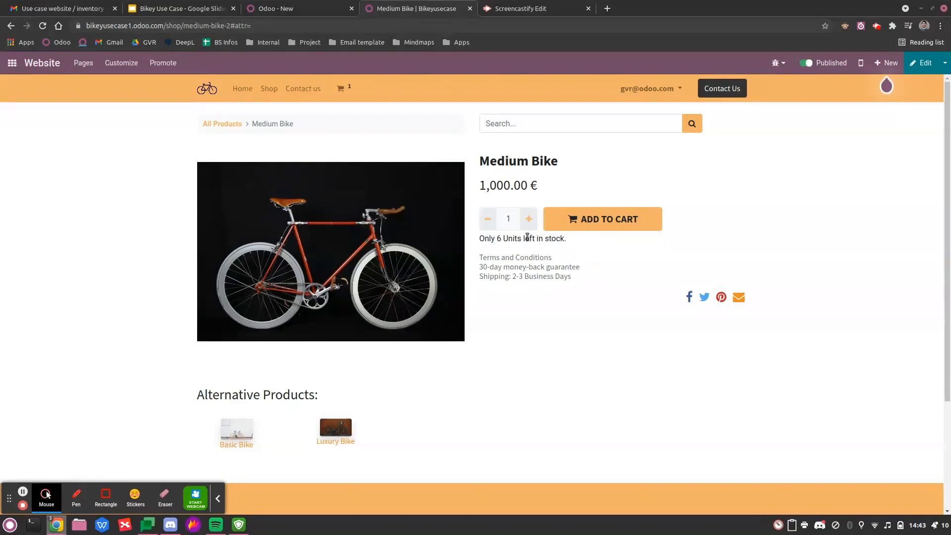
Set the website's inventory warehouse to B2C and save the settings.
left_click(307, 4)
scroll(350, 267, "down", 3)
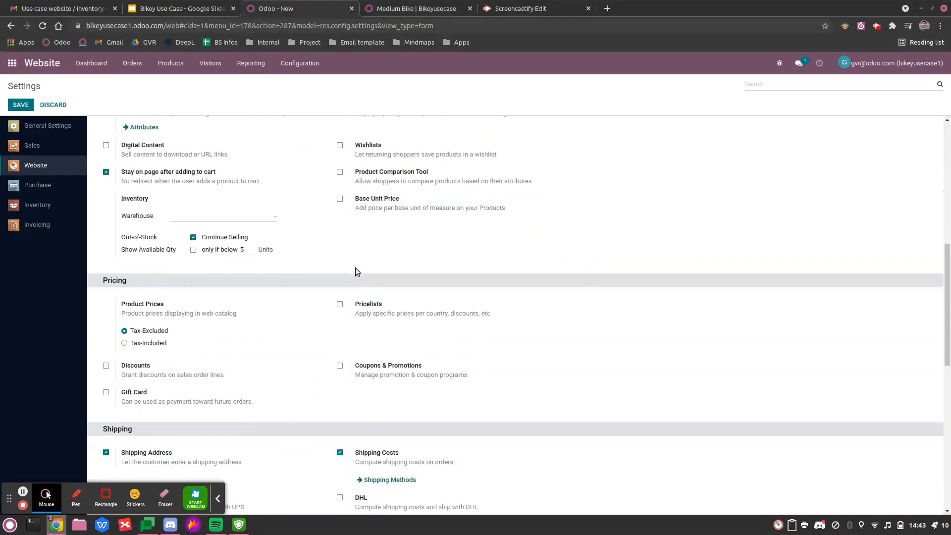
left_click(209, 190)
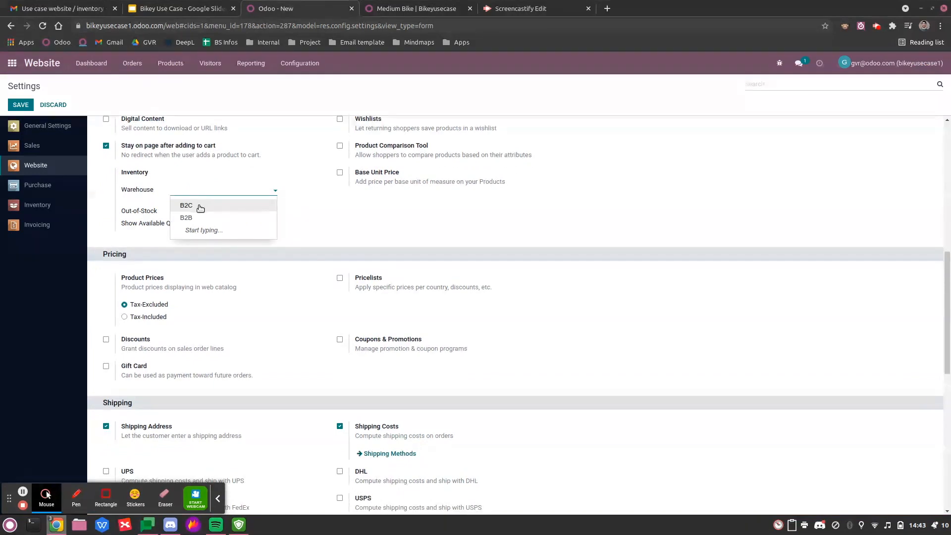
left_click(198, 205)
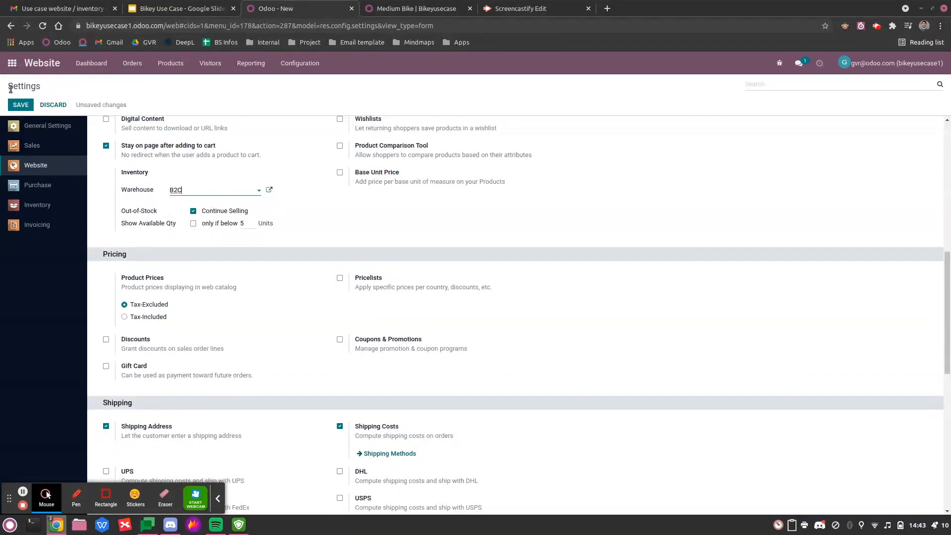
left_click(20, 104)
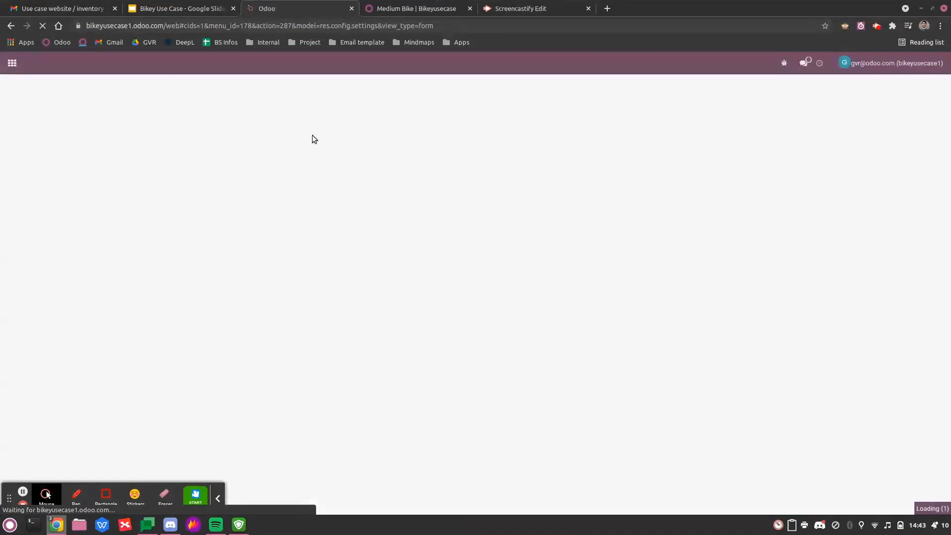
Reload the Medium Bike page in the web shop and check its available stock.
left_click(387, 8)
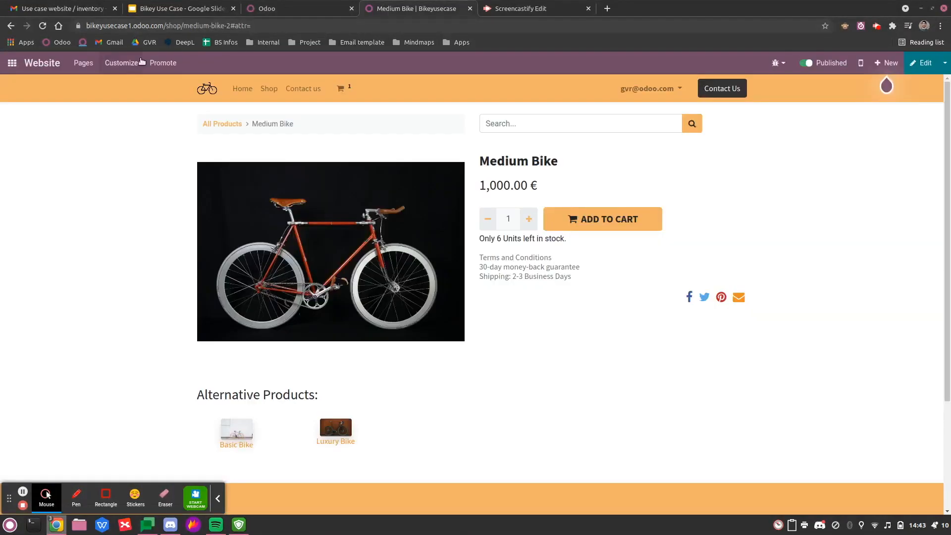
left_click(42, 26)
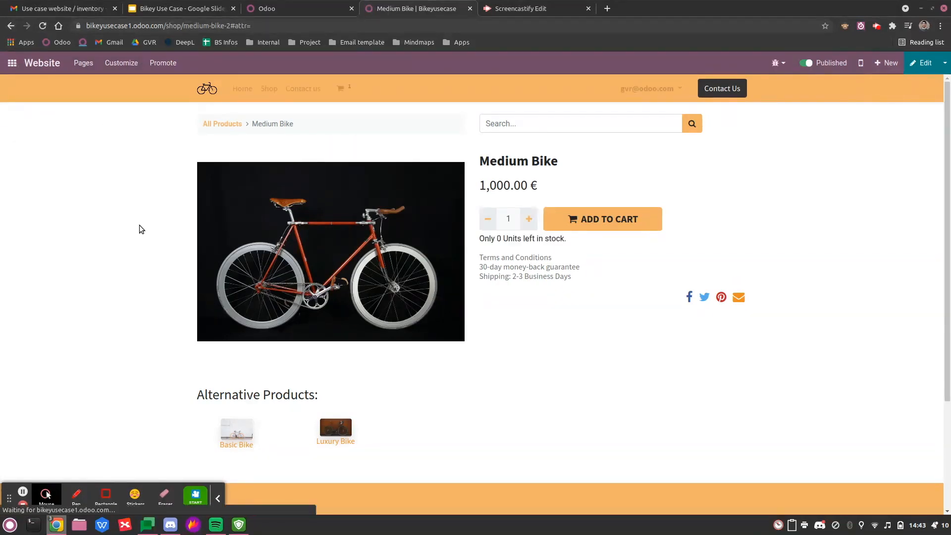
left_click_drag(479, 241, 562, 248)
left_click(561, 249)
Open the Medium Bike product in the Inventory app and view its on-hand quantity by location.
left_click(278, 8)
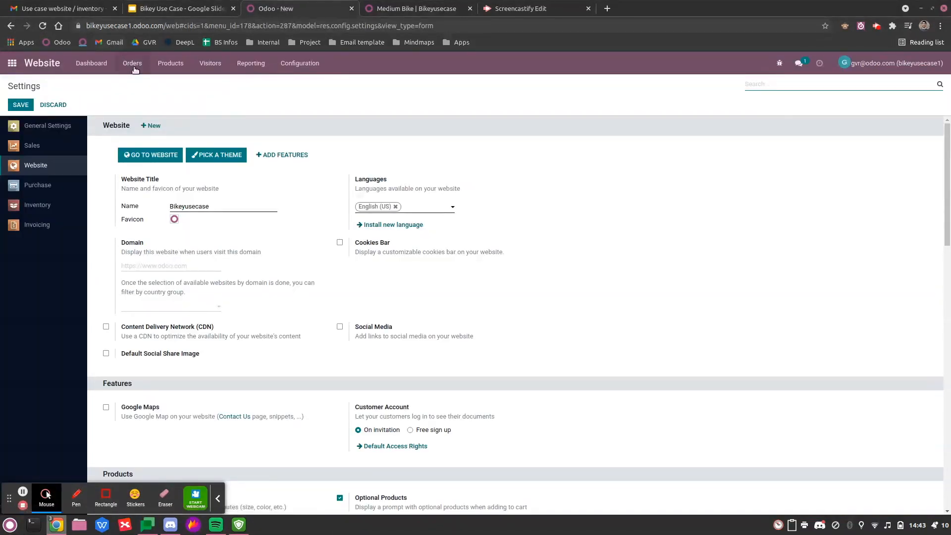
left_click(293, 68)
left_click(208, 77)
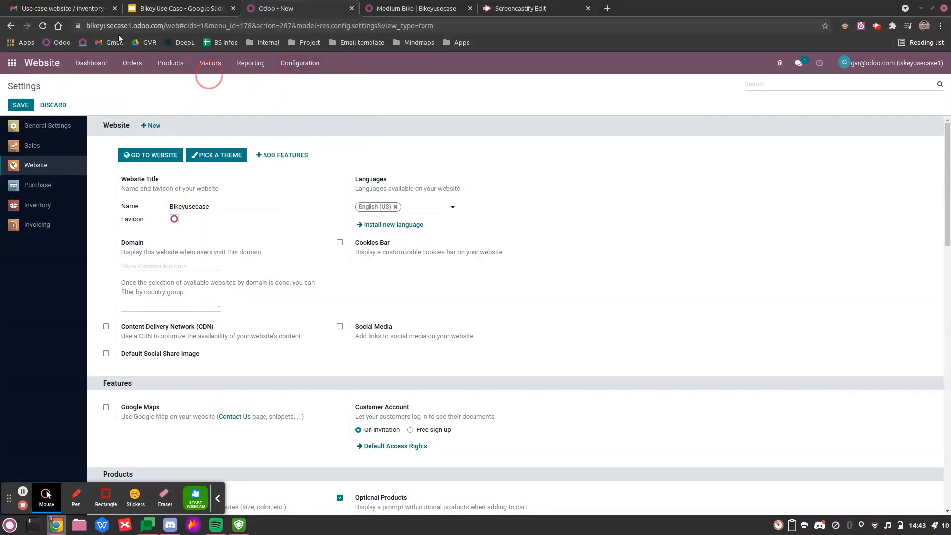
left_click(12, 63)
left_click(645, 159)
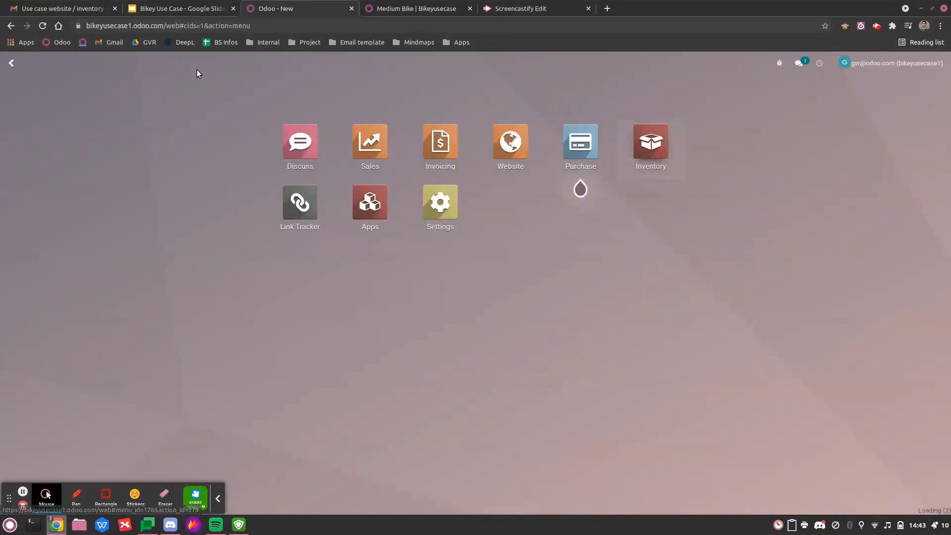
left_click(177, 63)
left_click(185, 84)
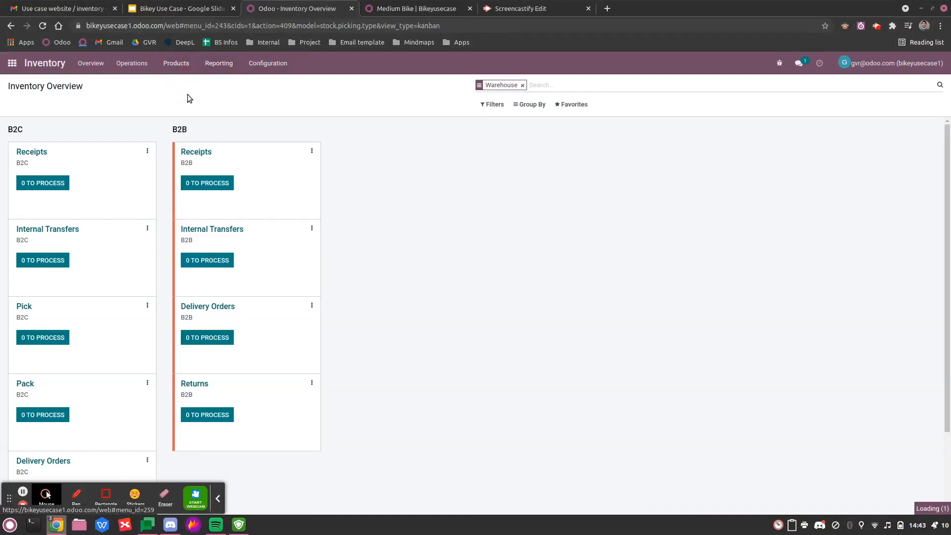
left_click(559, 150)
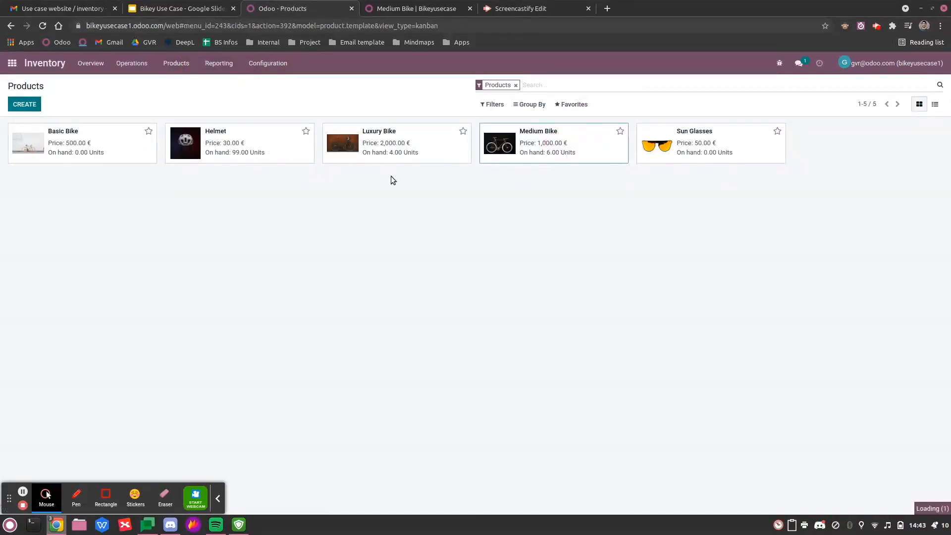
left_click(142, 152)
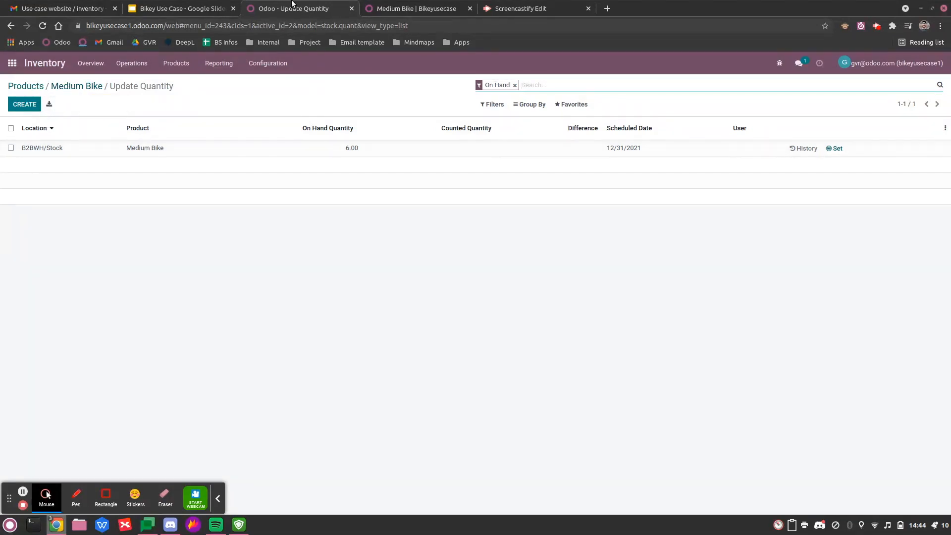
Open the B2C warehouse's configuration and examine its Outgoing Shipments option.
left_click(270, 65)
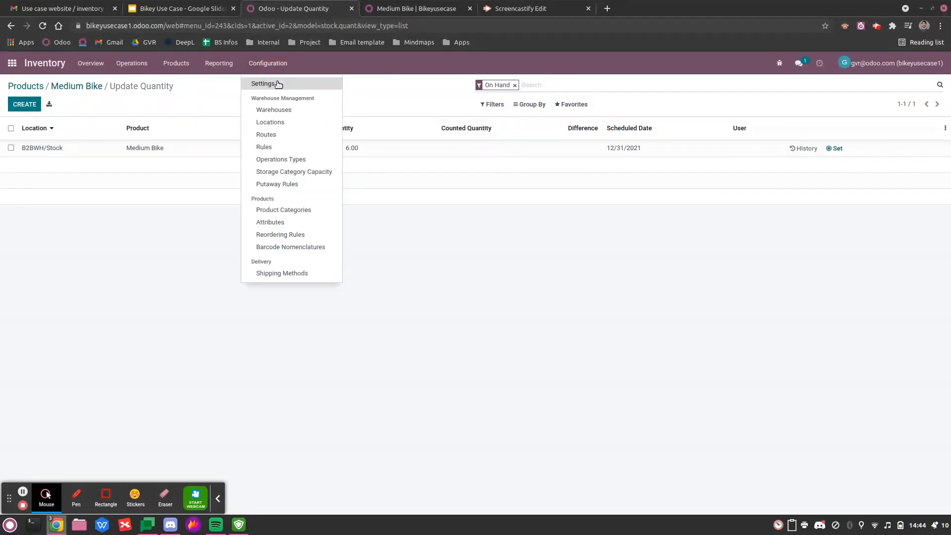
left_click(280, 113)
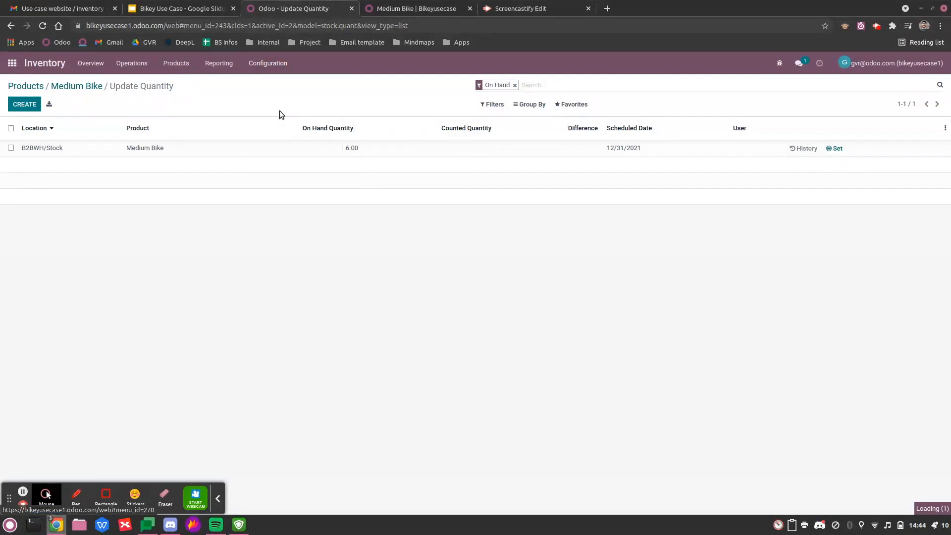
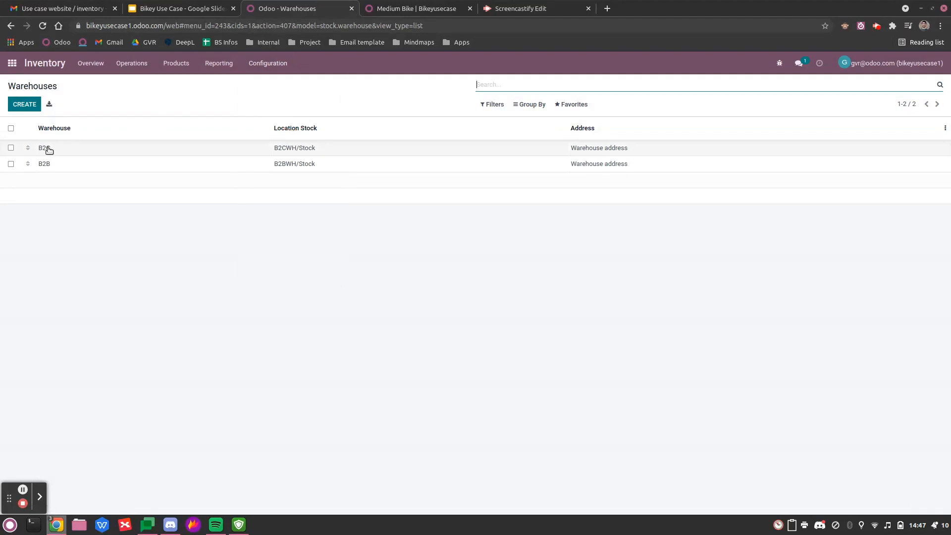
left_click(56, 148)
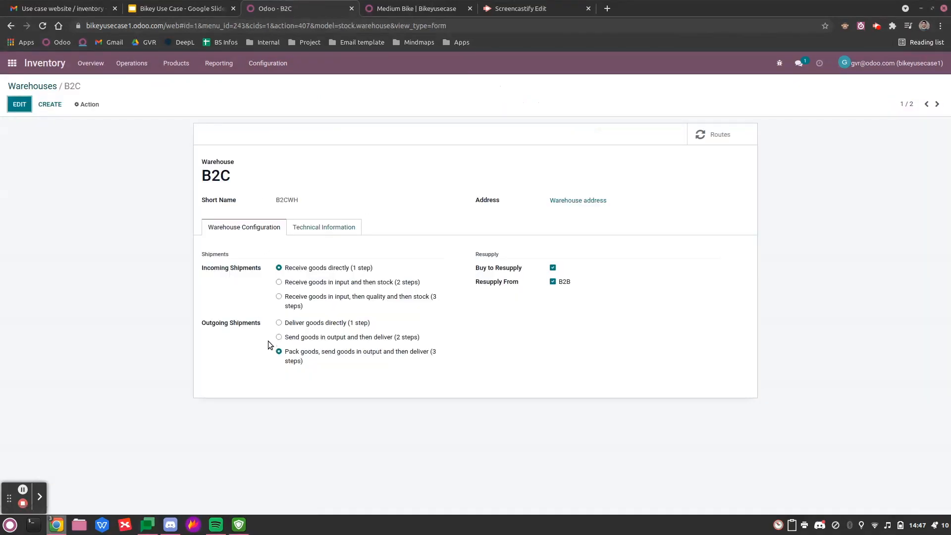
left_click_drag(301, 353, 348, 357)
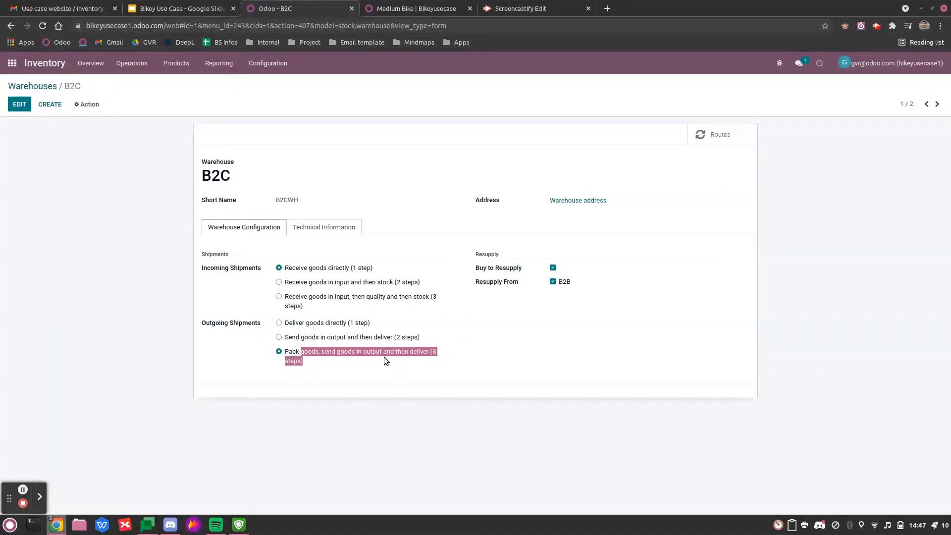
left_click(382, 371)
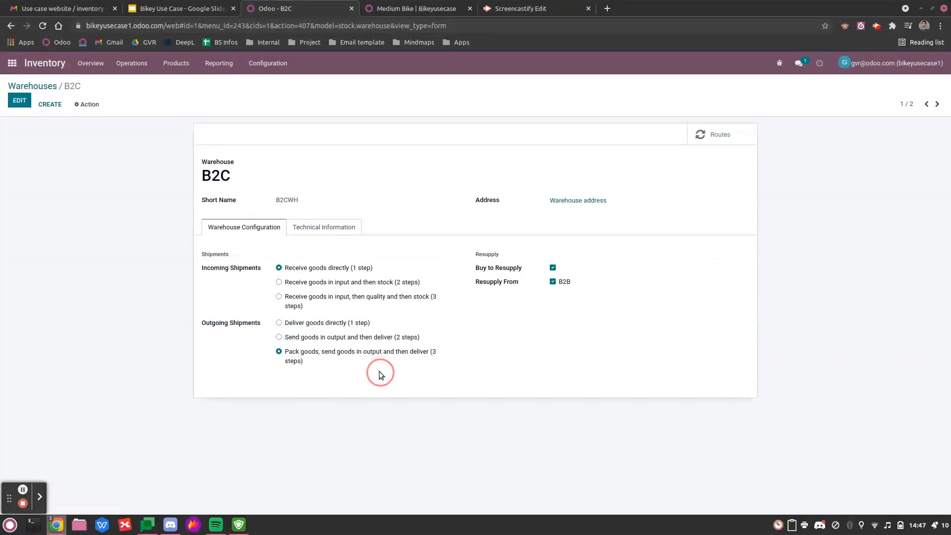
Review the B2C and B2B operation types in the Inventory Overview.
left_click(82, 65)
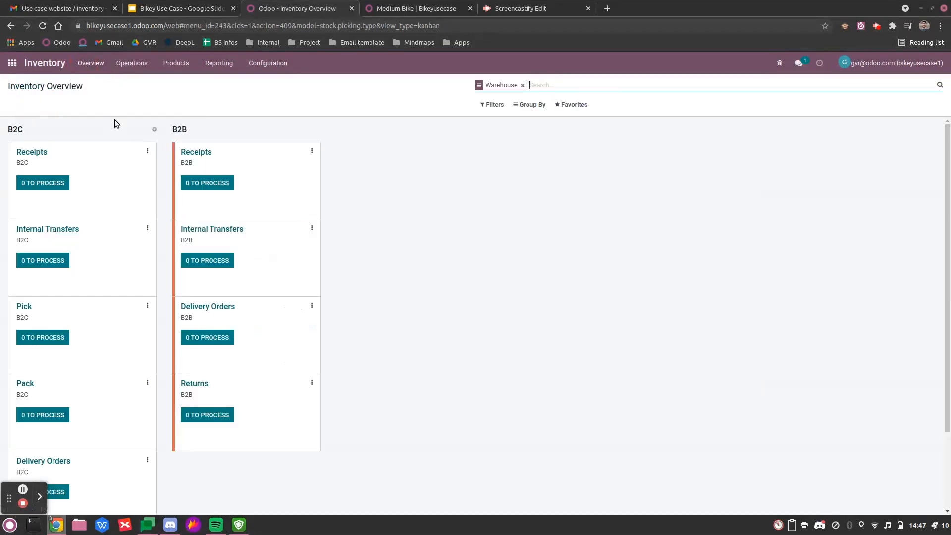
scroll(99, 243, "down", 2)
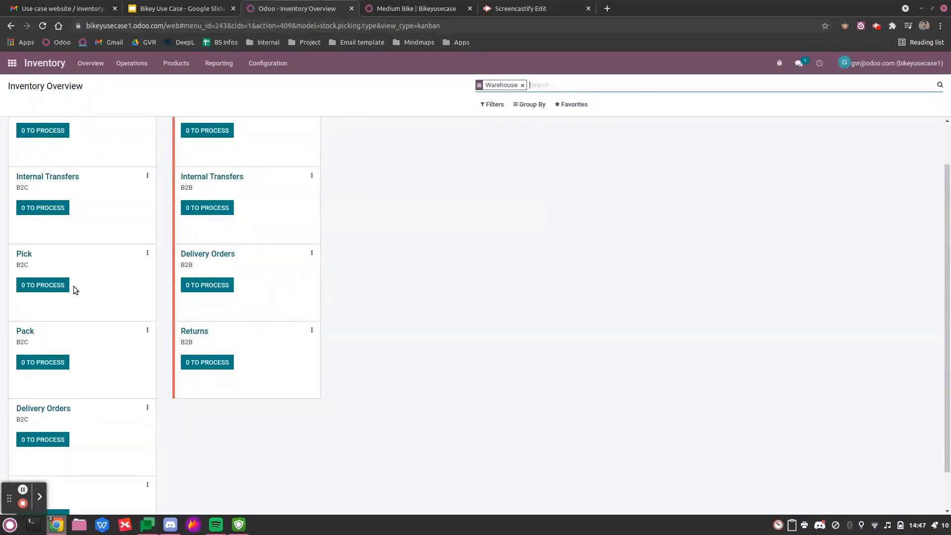
scroll(75, 290, "up", 2)
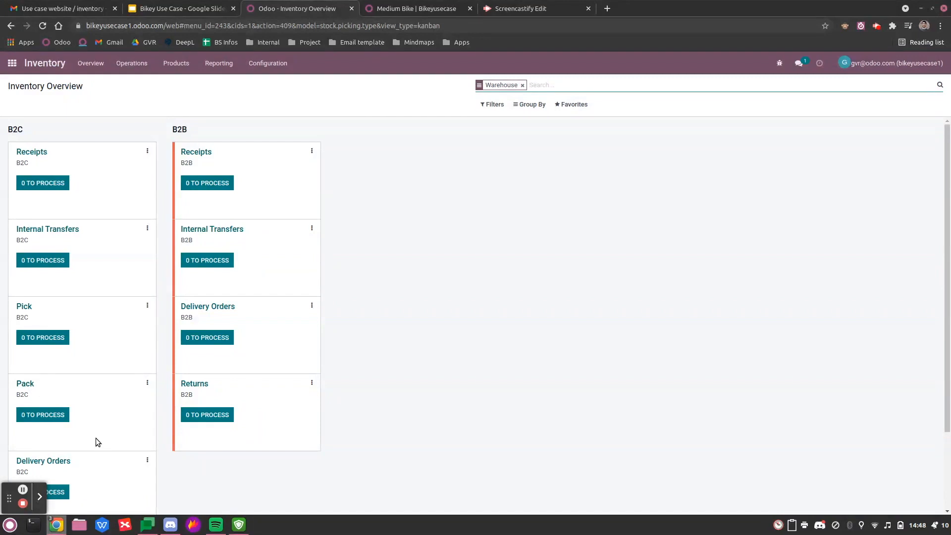
scroll(98, 436, "down", 1)
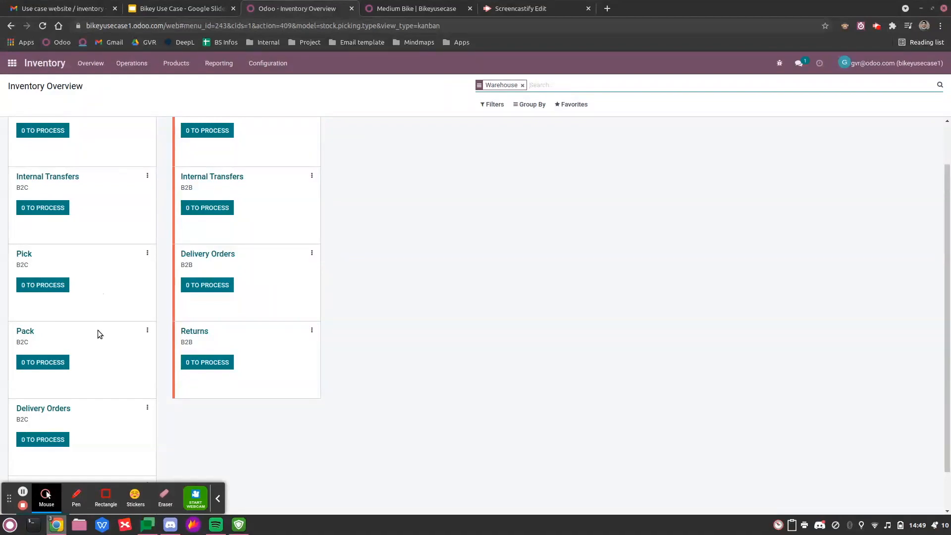
Check the Print Label setting of the B2C Pick operation type and return to the Inventory Overview.
left_click(148, 255)
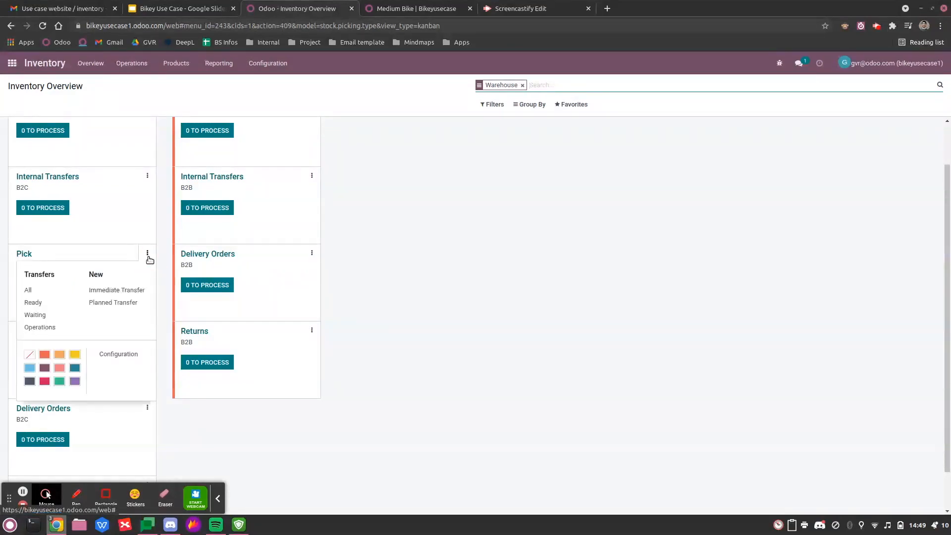
left_click(112, 353)
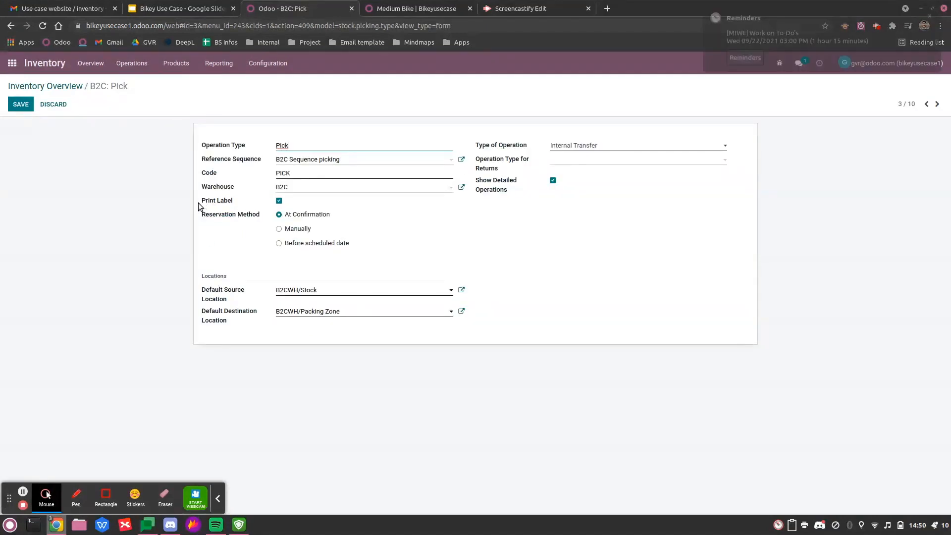
left_click_drag(198, 205, 234, 204)
left_click(241, 203)
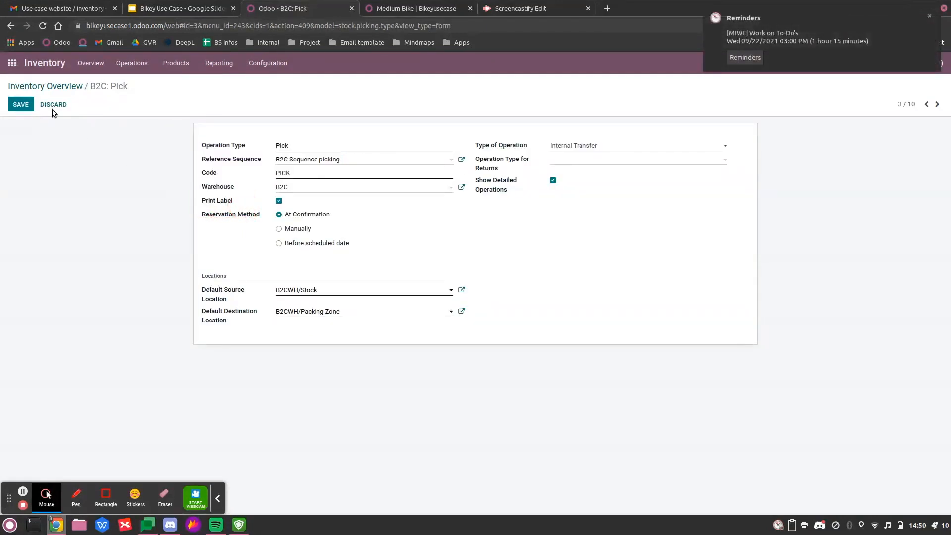
left_click(37, 85)
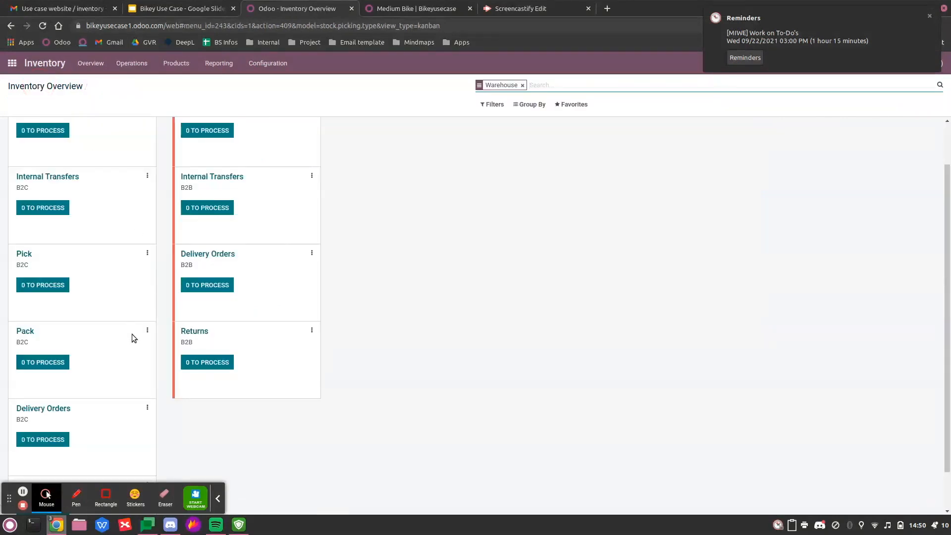
Enable Print Label for the B2C Pack operation type, save it and return to the Inventory Overview.
left_click(148, 330)
left_click(128, 432)
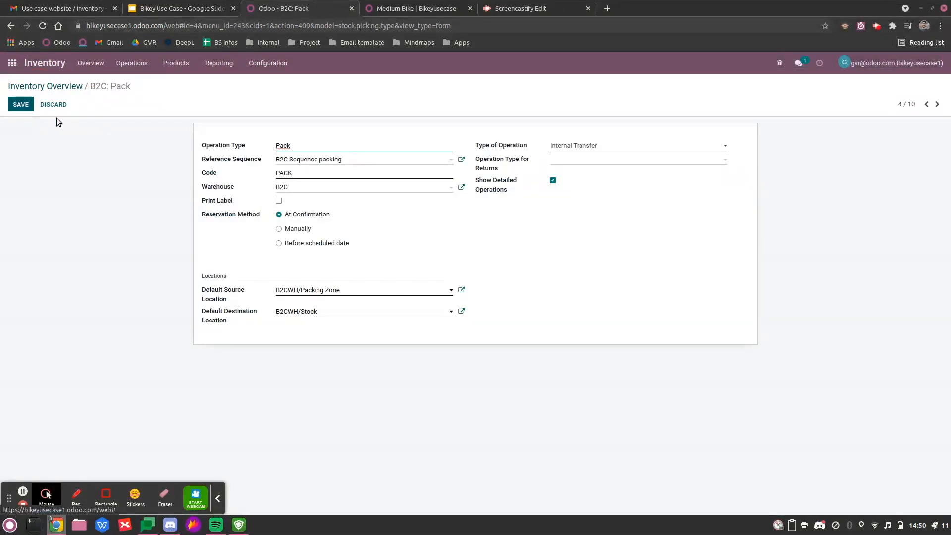
left_click(280, 201)
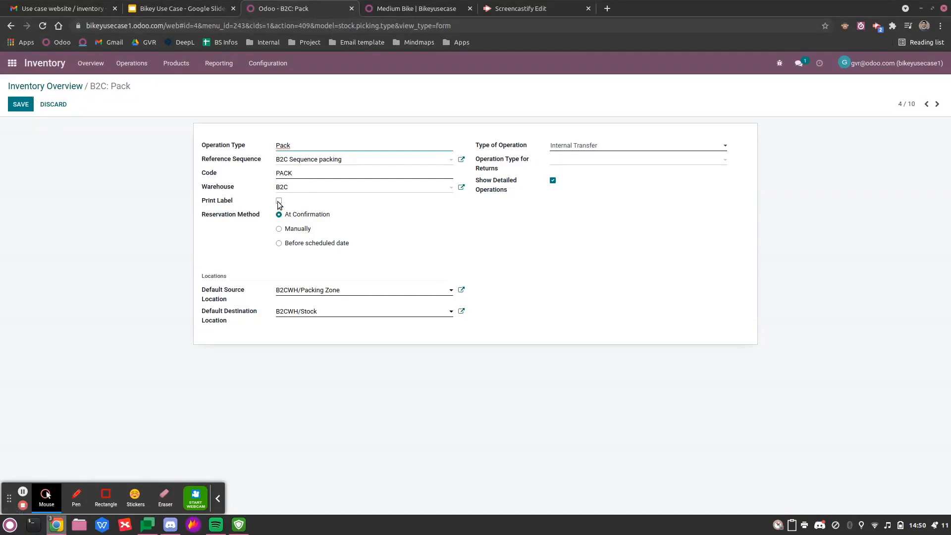
left_click(20, 104)
left_click(74, 87)
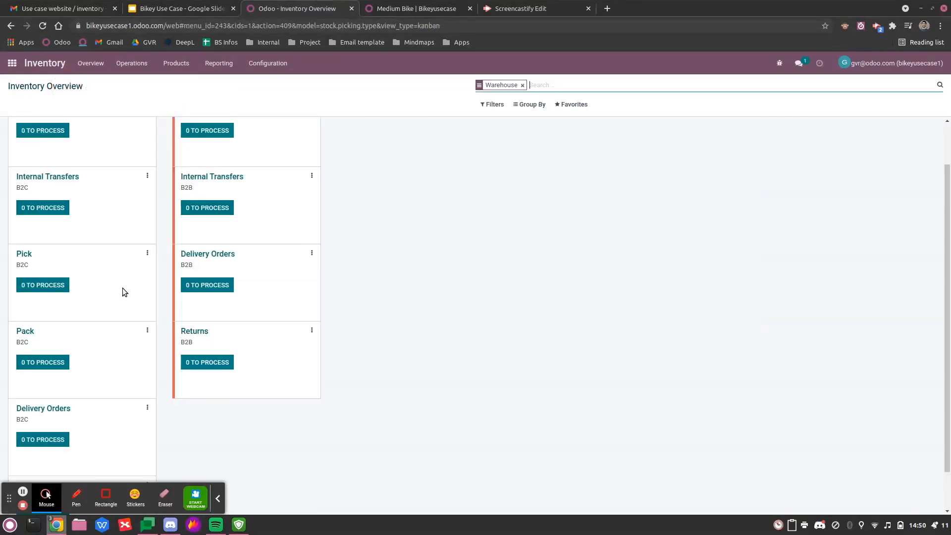
Disable Print Label for the B2C Pick operation type, save it and return to the Inventory Overview.
left_click(147, 252)
scroll(133, 270, "up", 1)
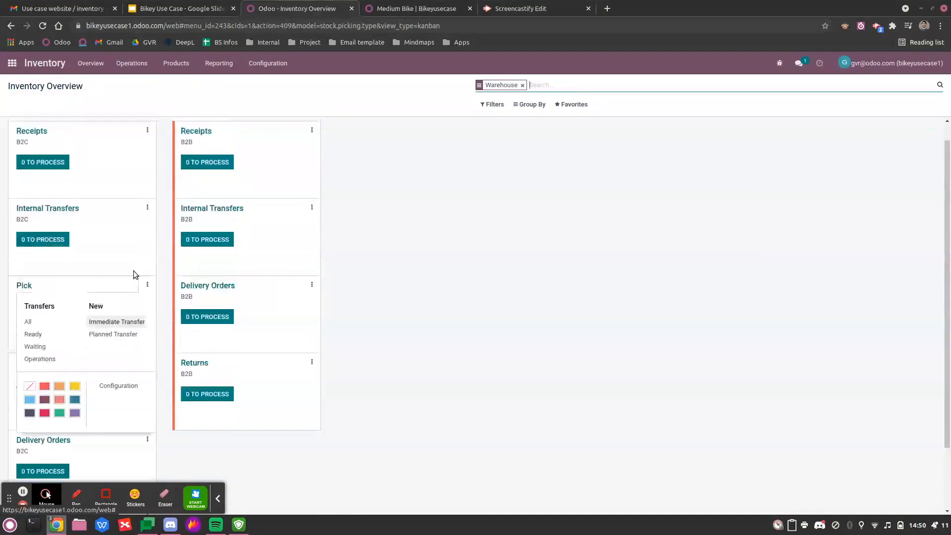
left_click(118, 389)
left_click(274, 201)
left_click(20, 104)
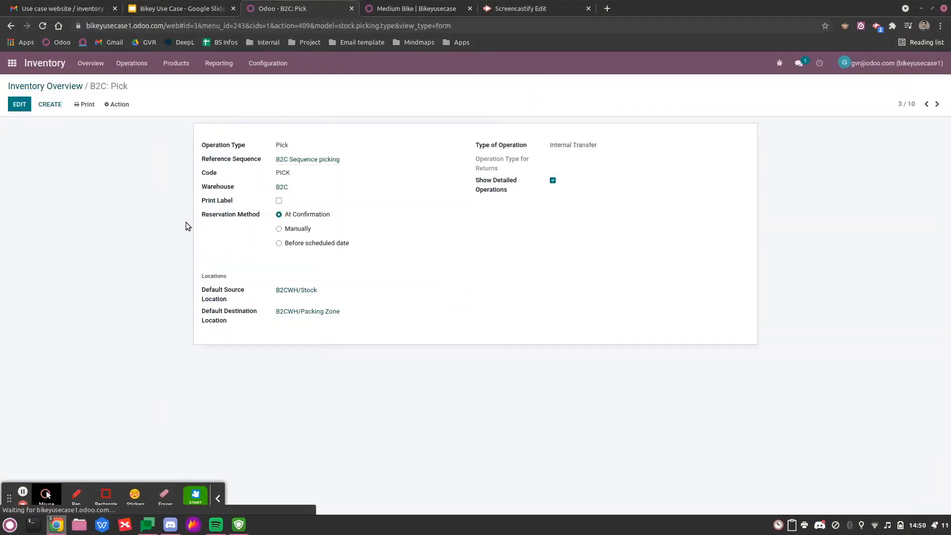
left_click(40, 86)
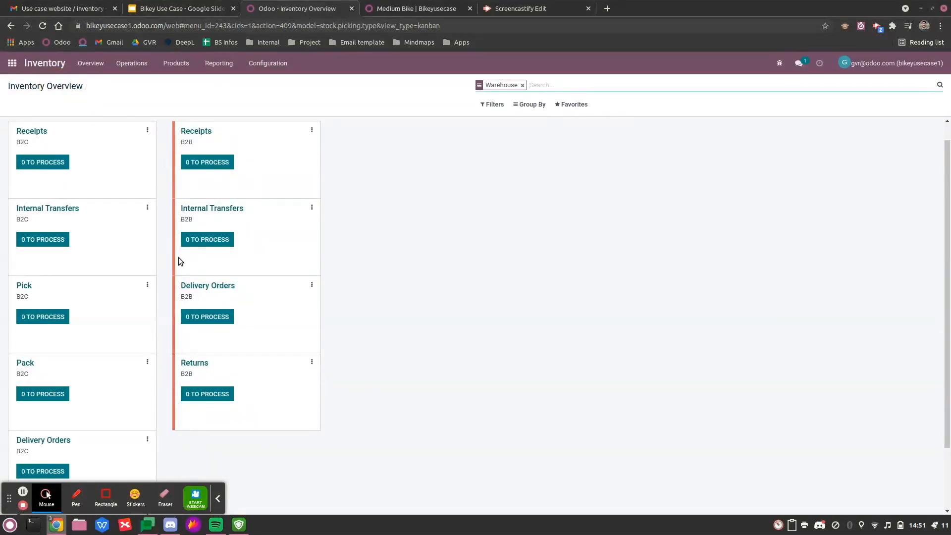
Create a new quotation in the Sales app for the customer Test GVR.
left_click(11, 63)
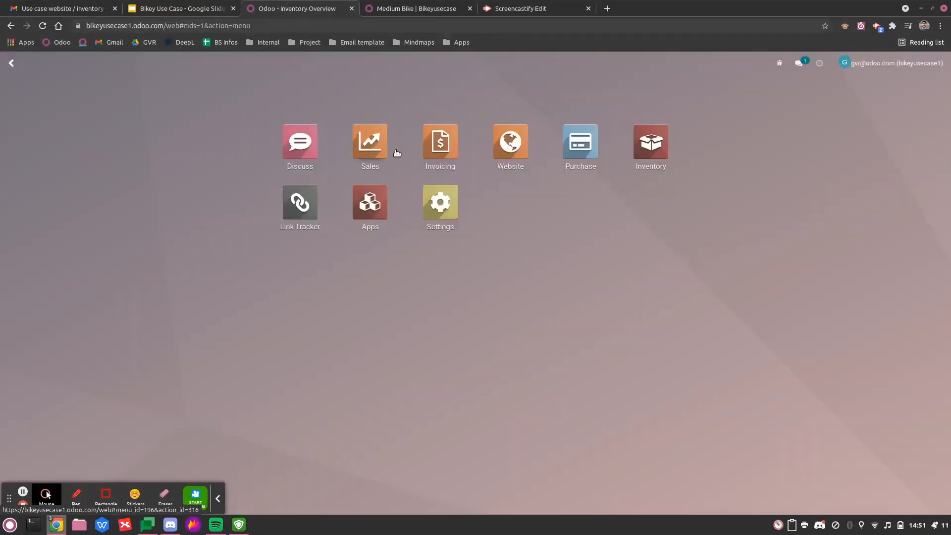
left_click(370, 144)
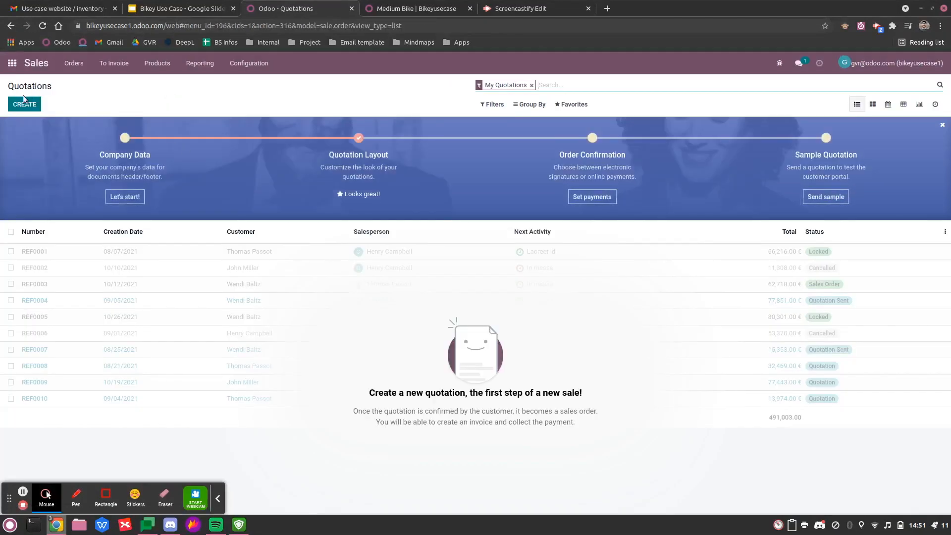
left_click(22, 101)
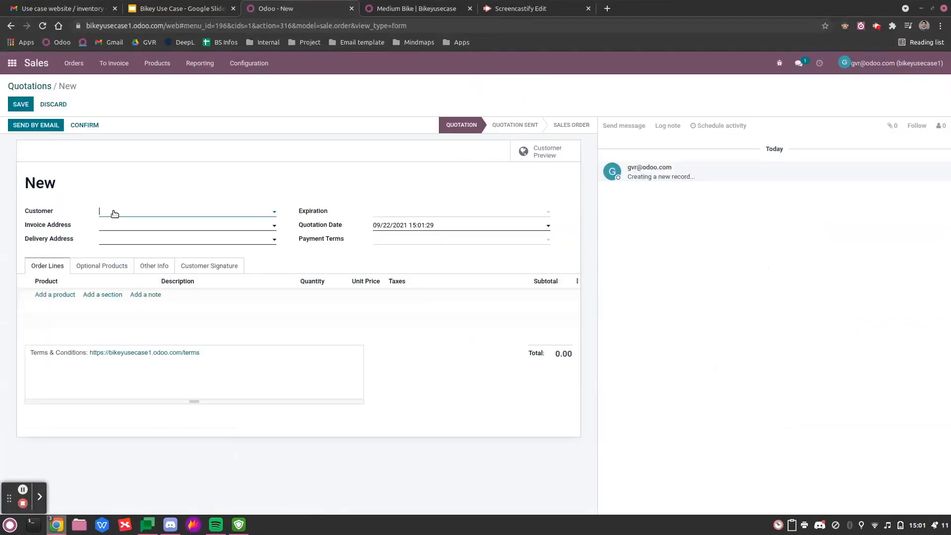
left_click(114, 213)
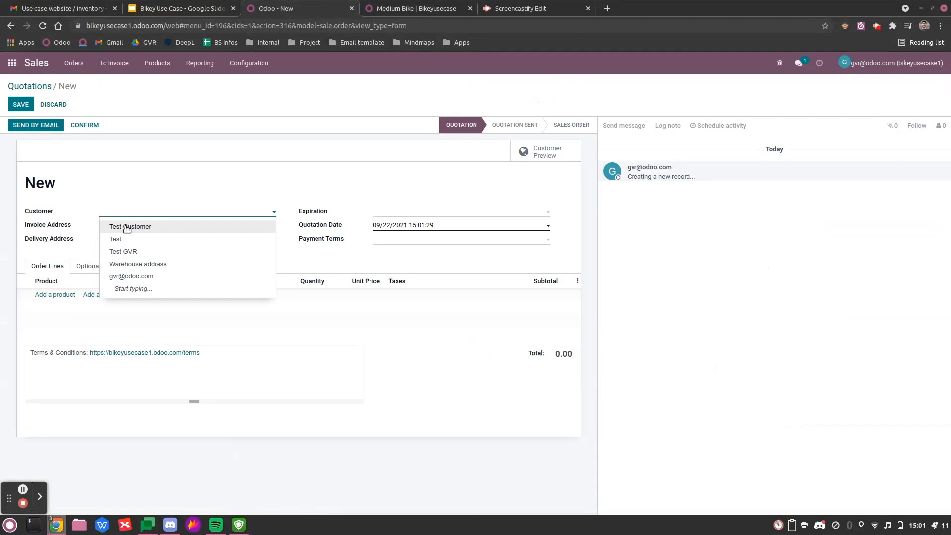
left_click(125, 251)
Add the Luxury Bike as an order line of the quotation.
left_click(56, 322)
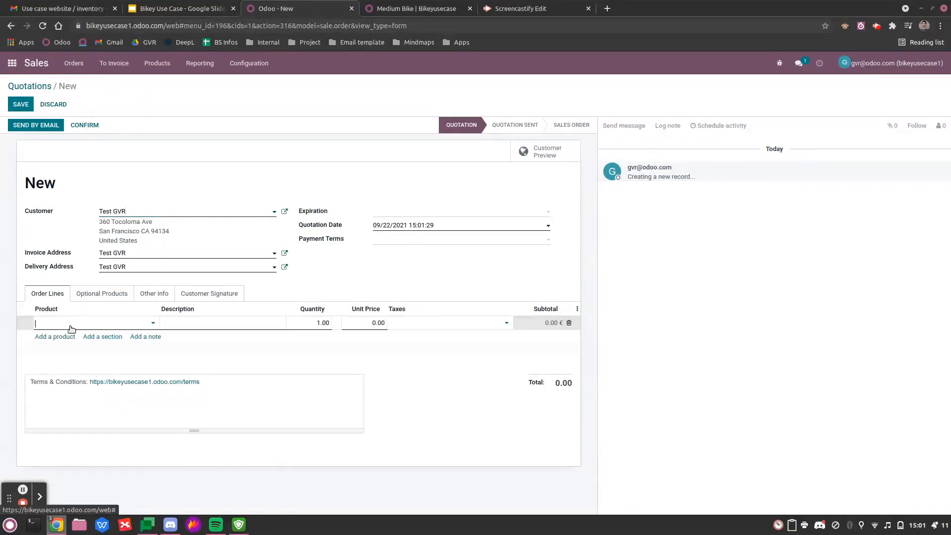
left_click(102, 323)
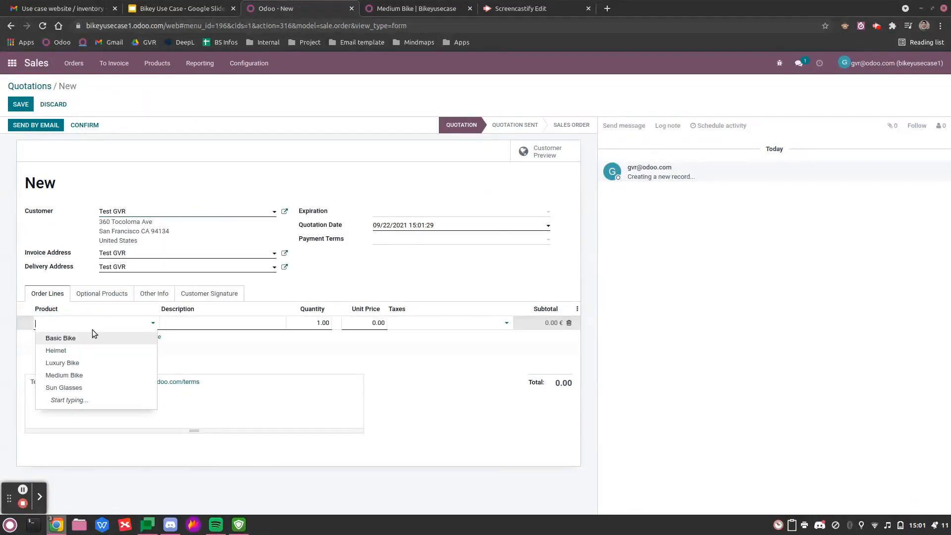
left_click(73, 364)
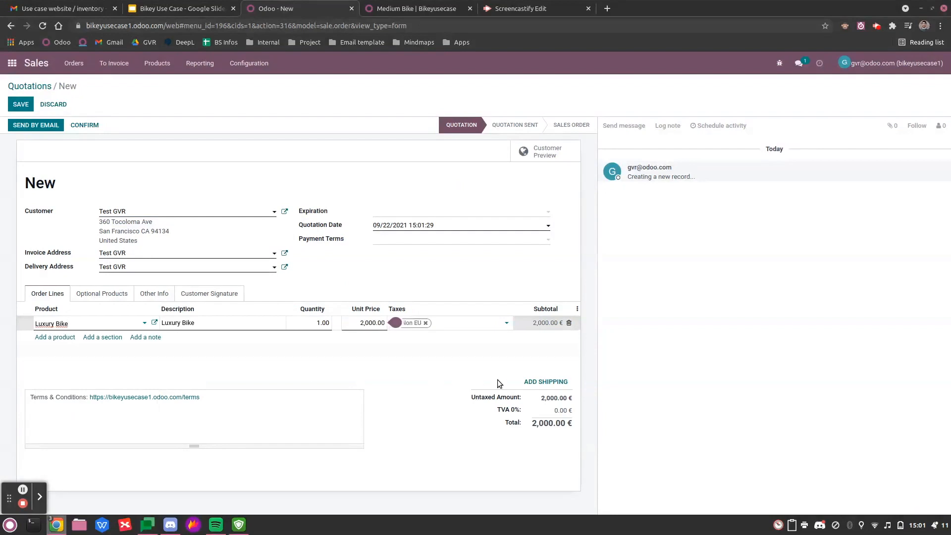
Add Fedex US shipping to the quotation at its fetched rate and confirm the quotation.
left_click(526, 381)
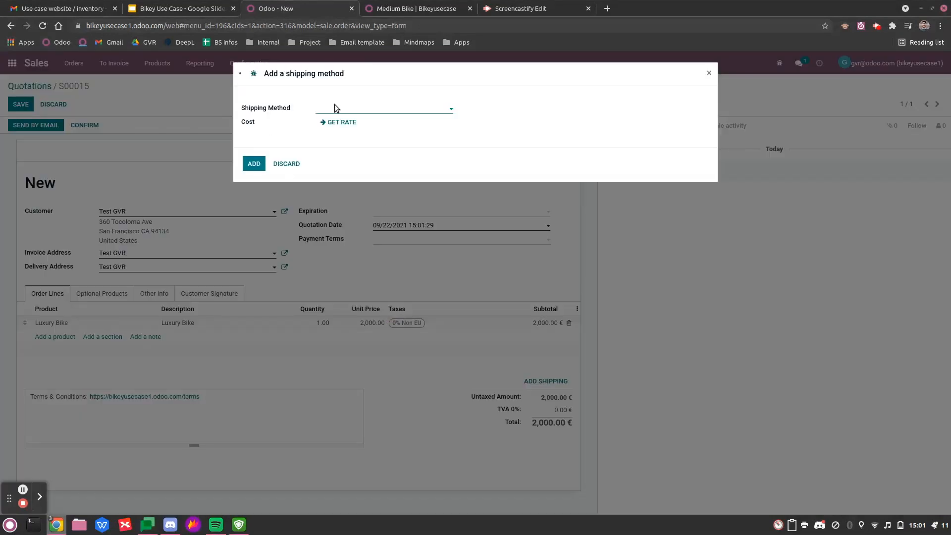
left_click(336, 108)
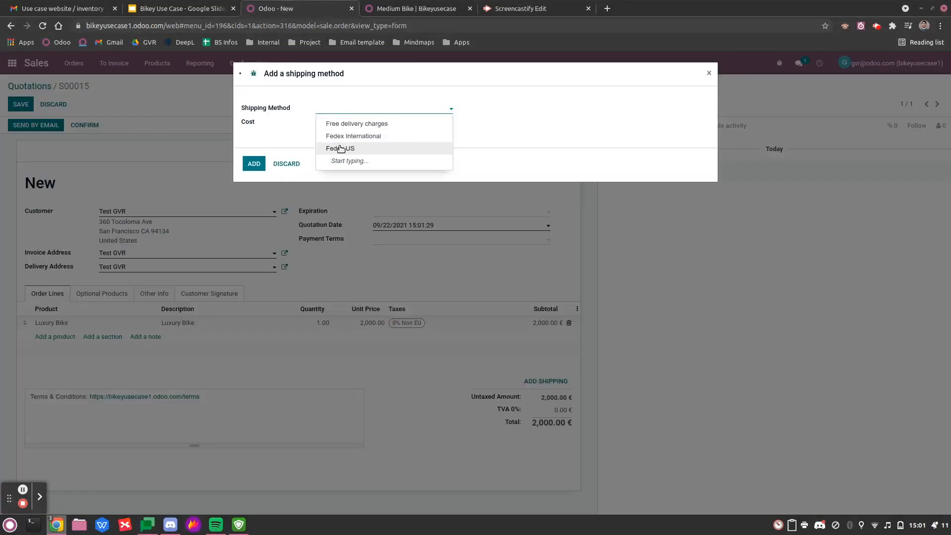
left_click(336, 148)
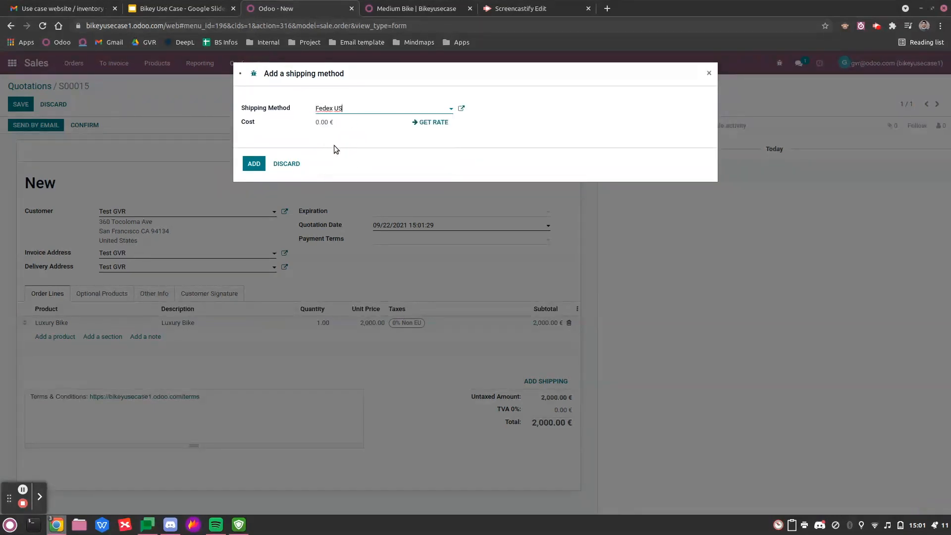
left_click(419, 123)
left_click(253, 163)
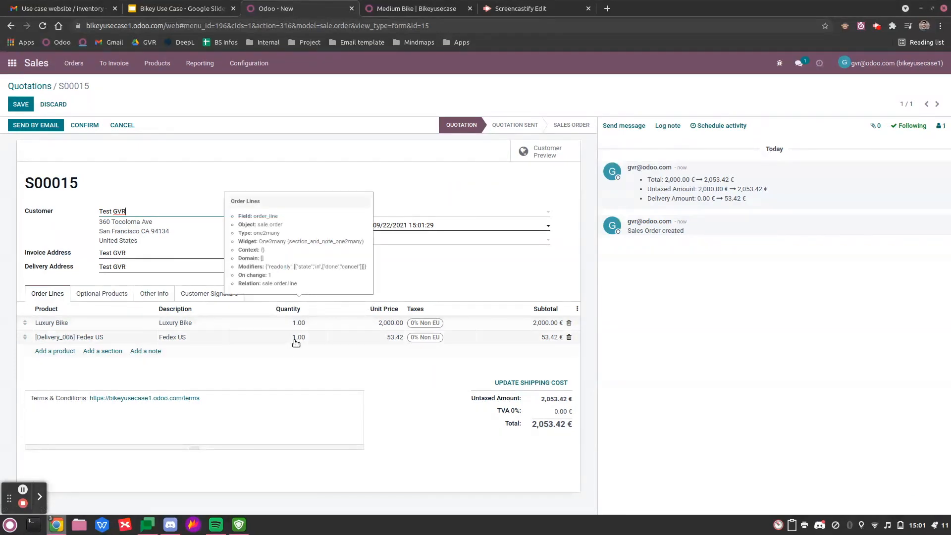
left_click(84, 127)
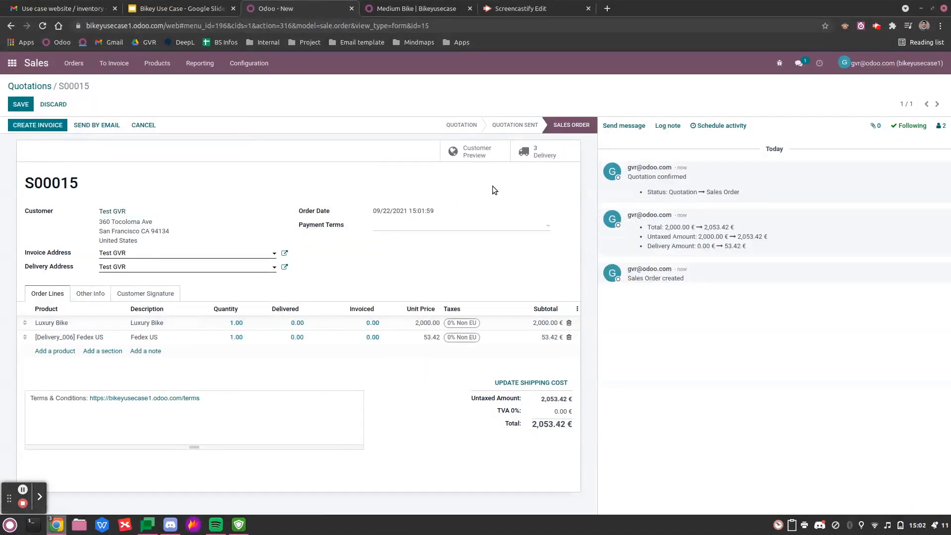
Open the sales order's deliveries, switch to the Inventory app and review the B2C operations in the overview.
left_click(540, 154)
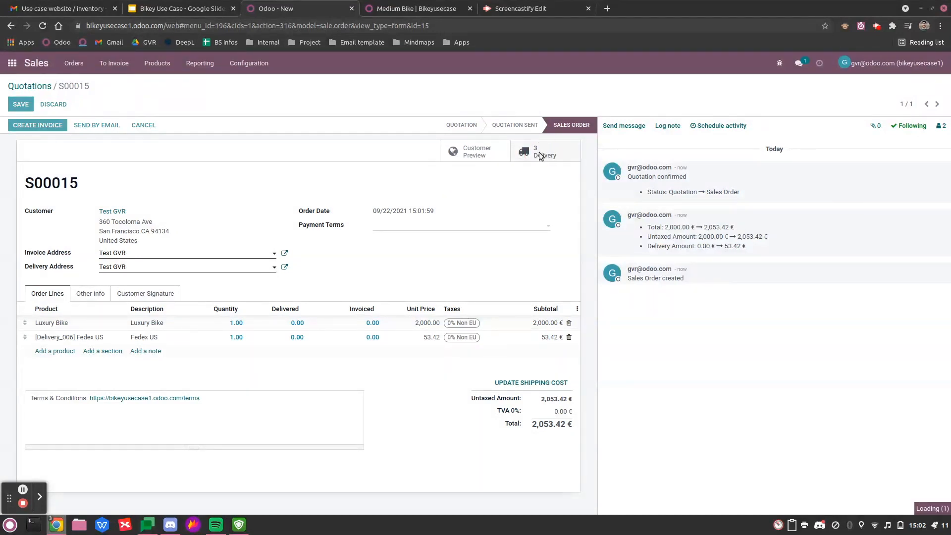
left_click(12, 63)
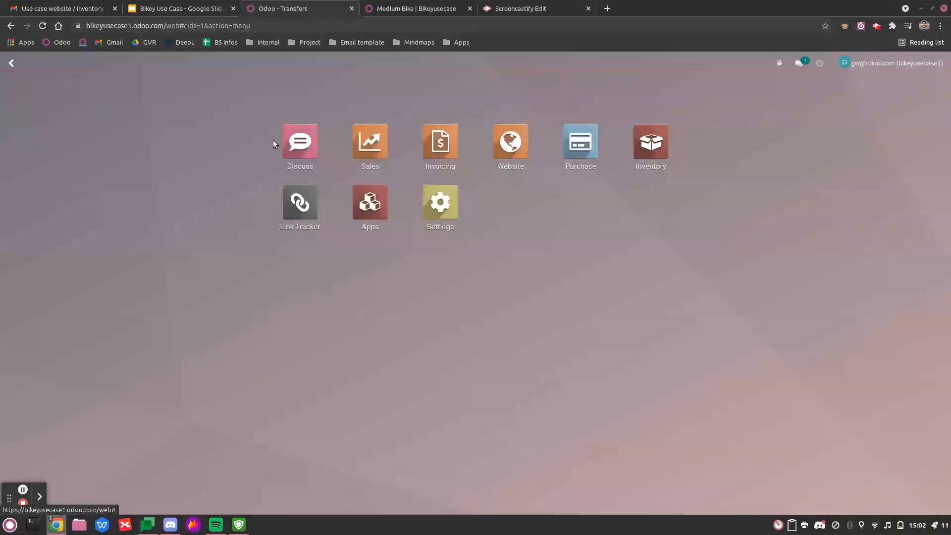
left_click(649, 142)
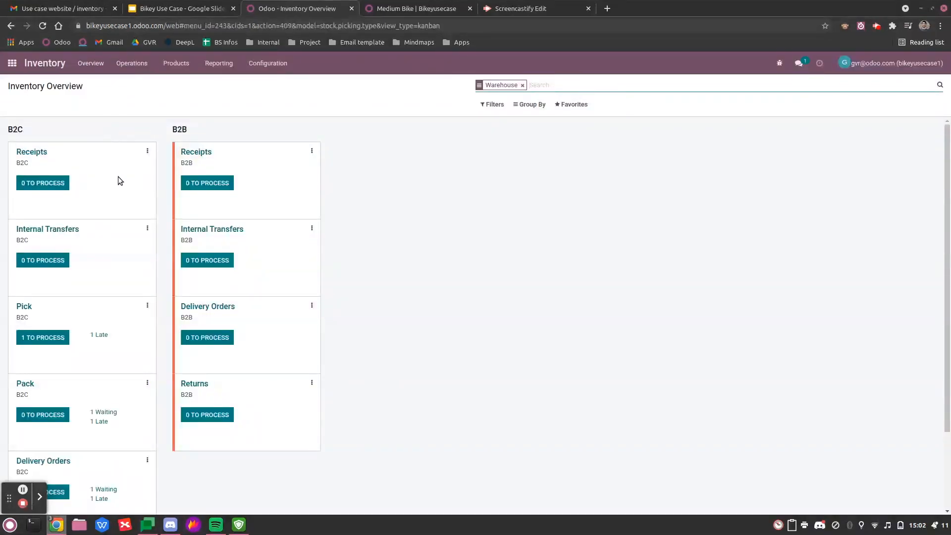
scroll(79, 220, "down", 2)
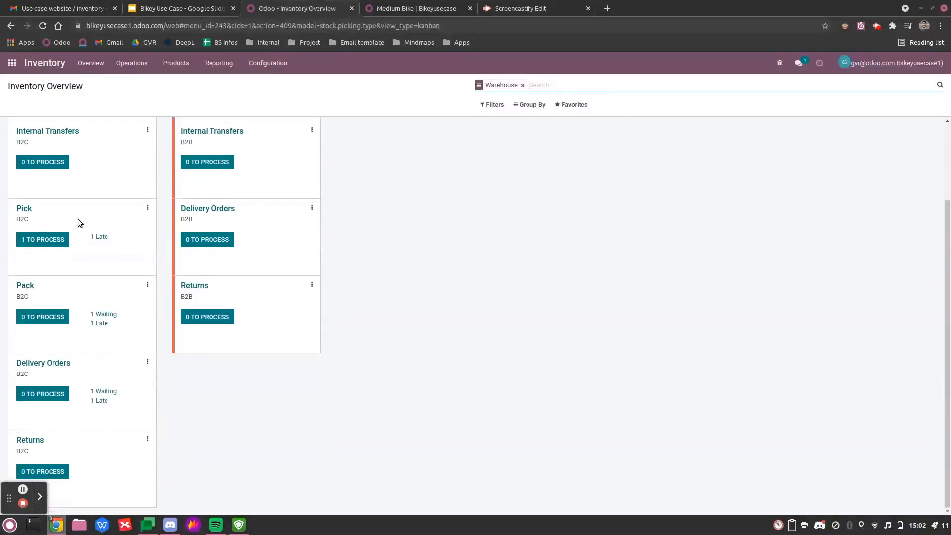
scroll(78, 237, "up", 2)
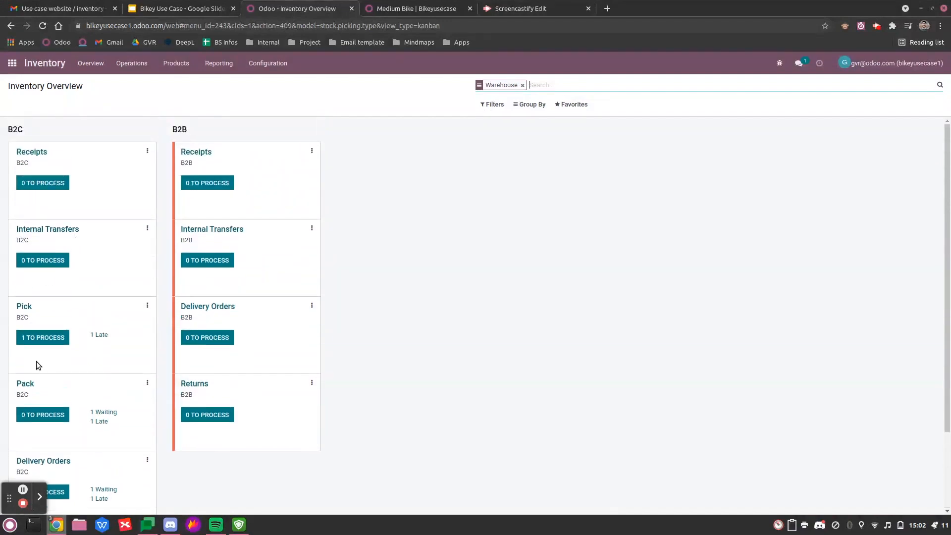
Validate the ready B2C Pick transfer for the Luxury Bike as an immediate transfer and return to the Inventory Overview.
left_click(58, 337)
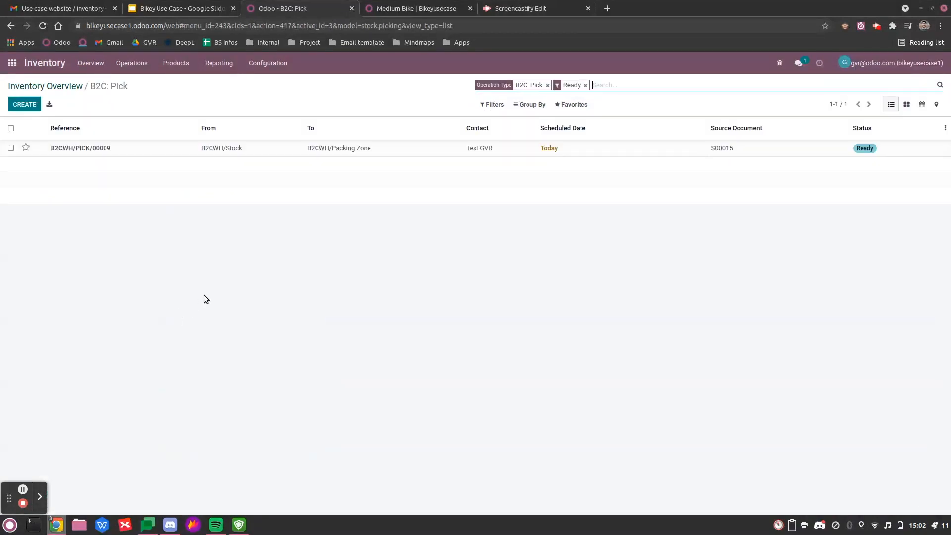
left_click(202, 148)
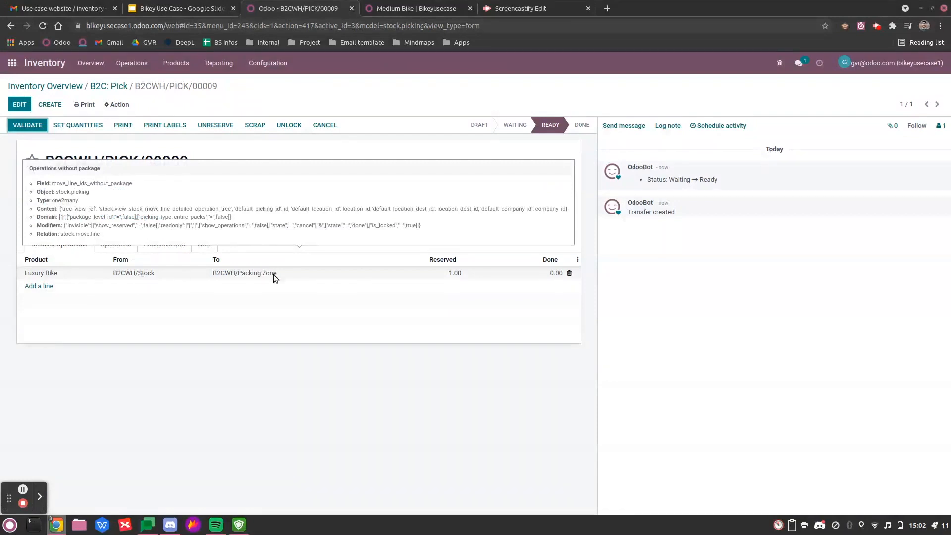
left_click(19, 126)
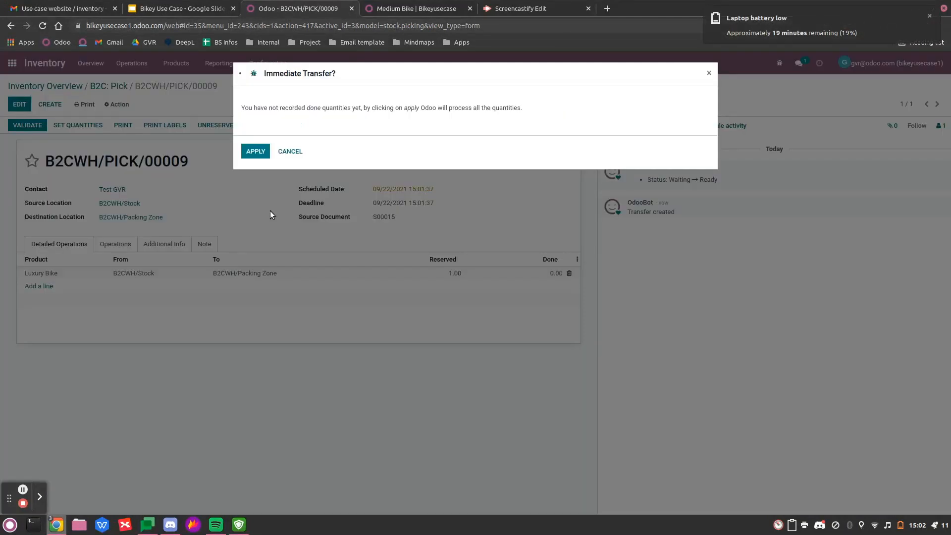
left_click(255, 151)
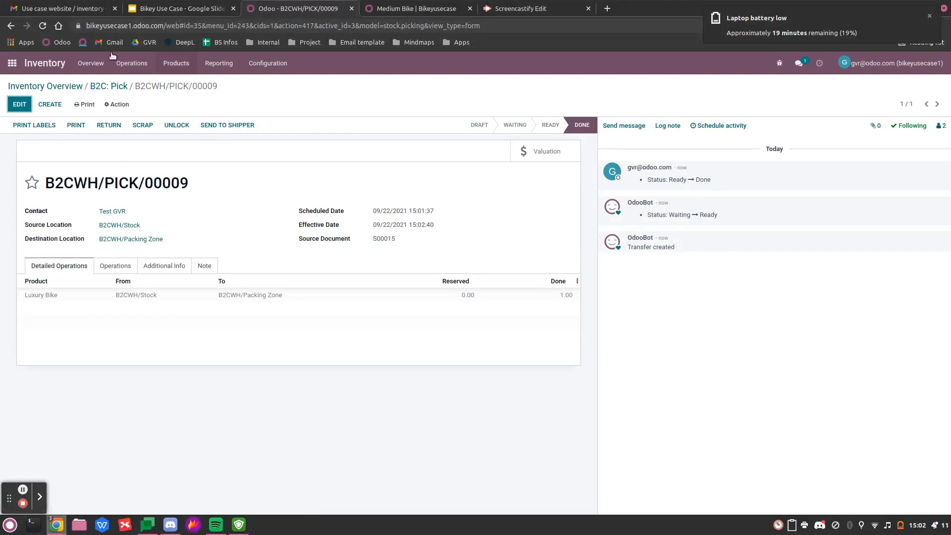
left_click(57, 87)
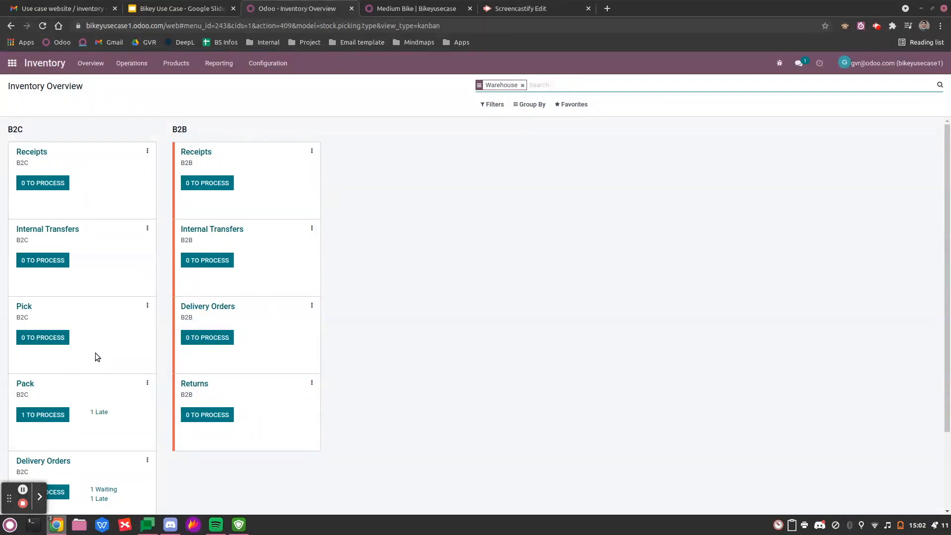
Validate the ready B2C Pack transfer for the Luxury Bike as an immediate transfer.
scroll(97, 371, "down", 1)
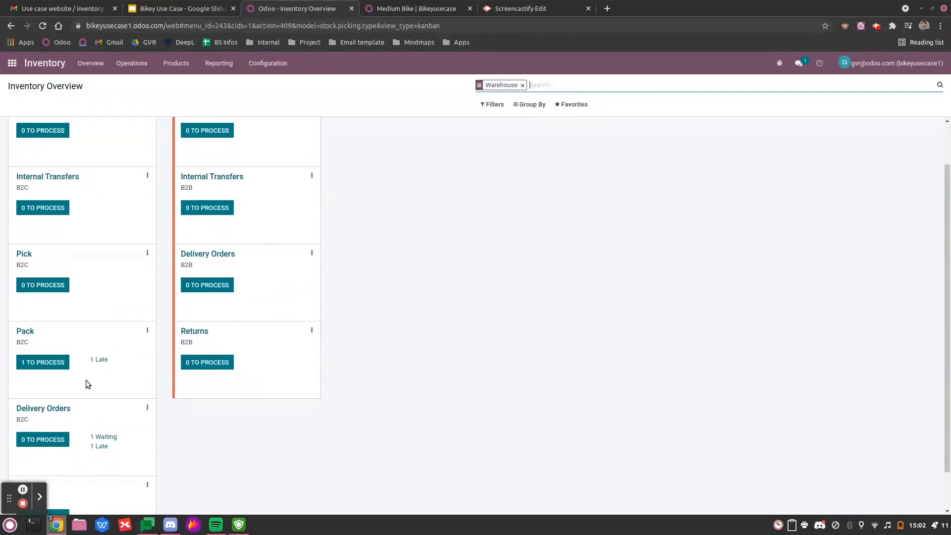
left_click(47, 365)
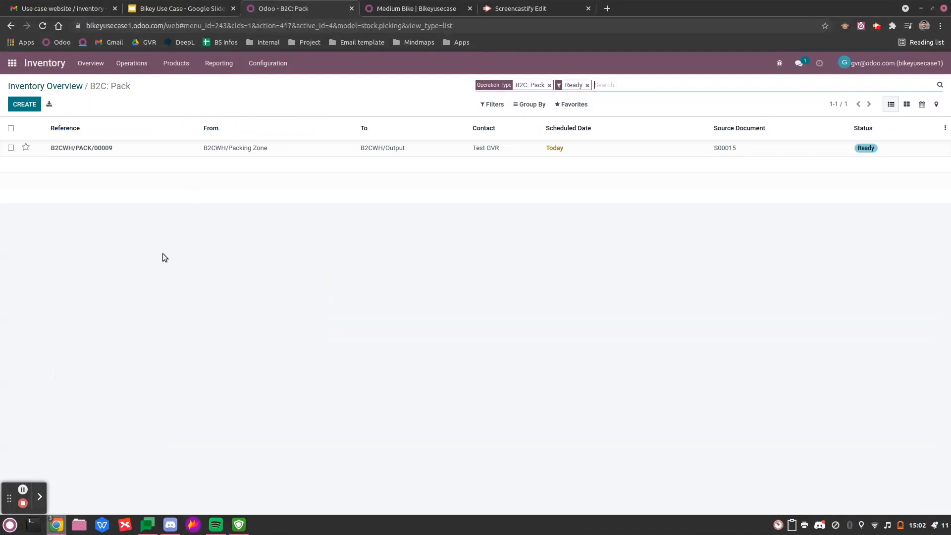
left_click(208, 157)
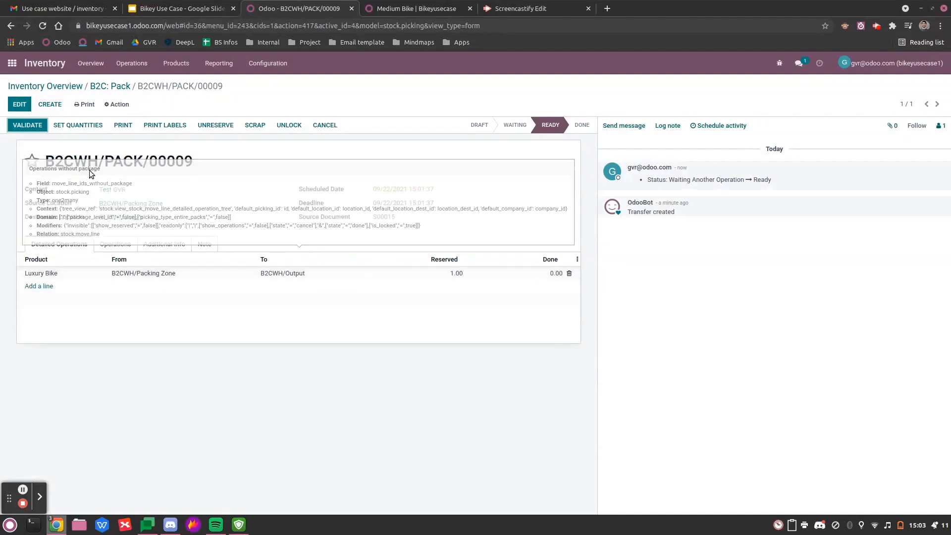
left_click(16, 130)
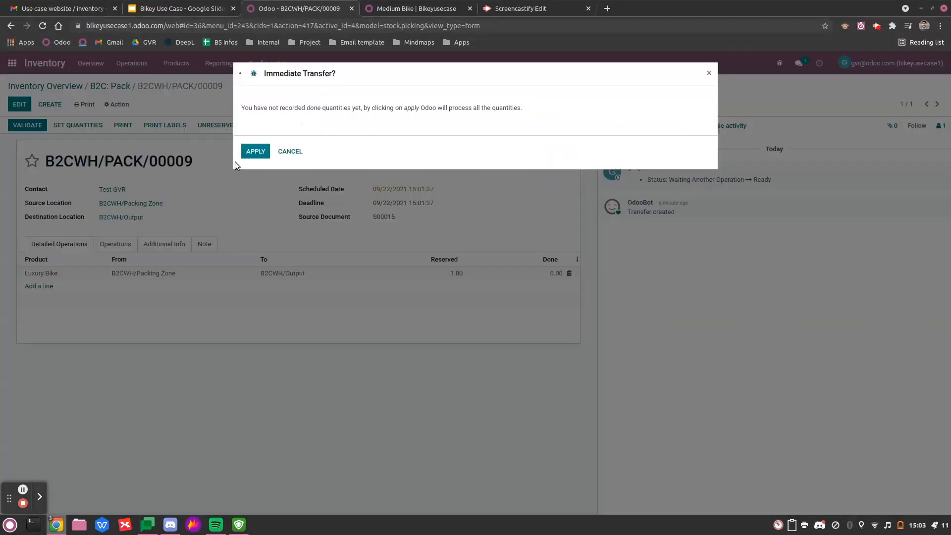
left_click(251, 153)
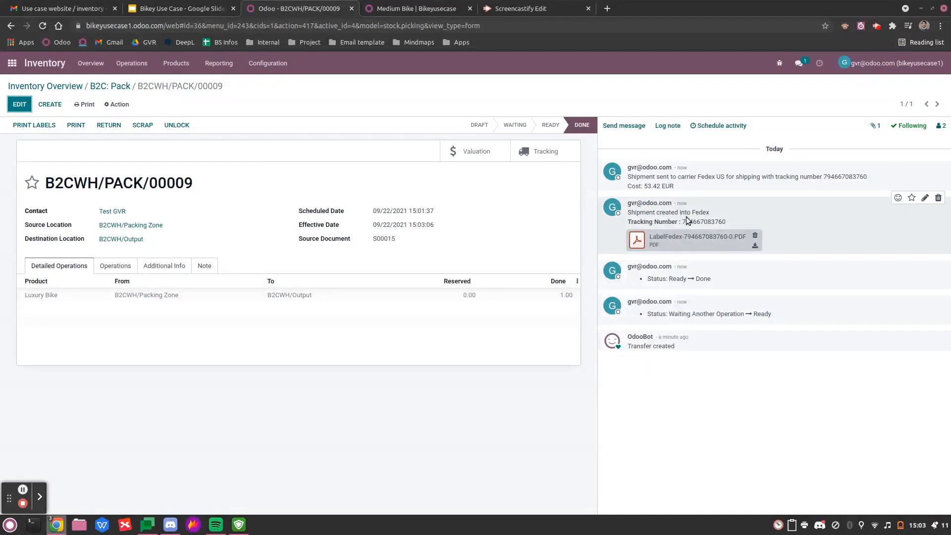
Preview the Fedex label PDF attached to the pack transfer and check the shipment's tracking number.
left_click(637, 241)
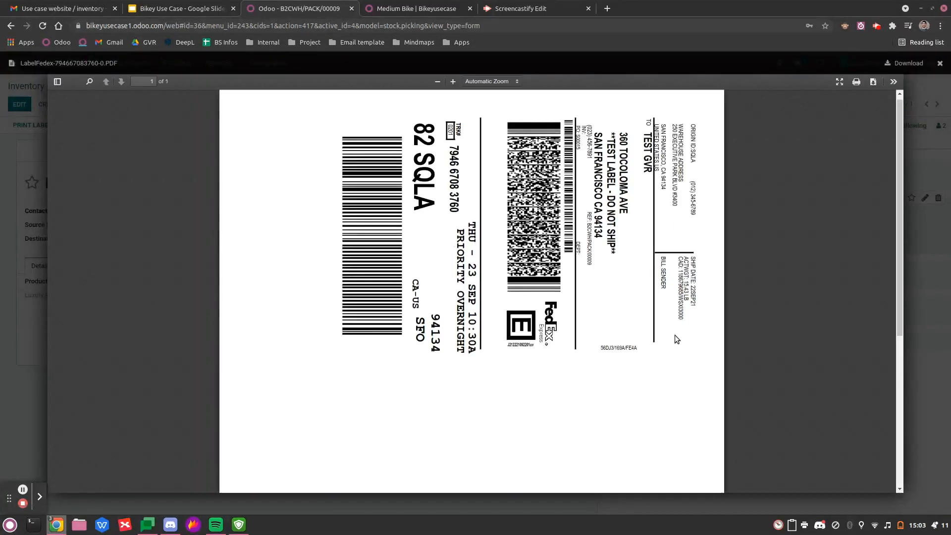
left_click(8, 161)
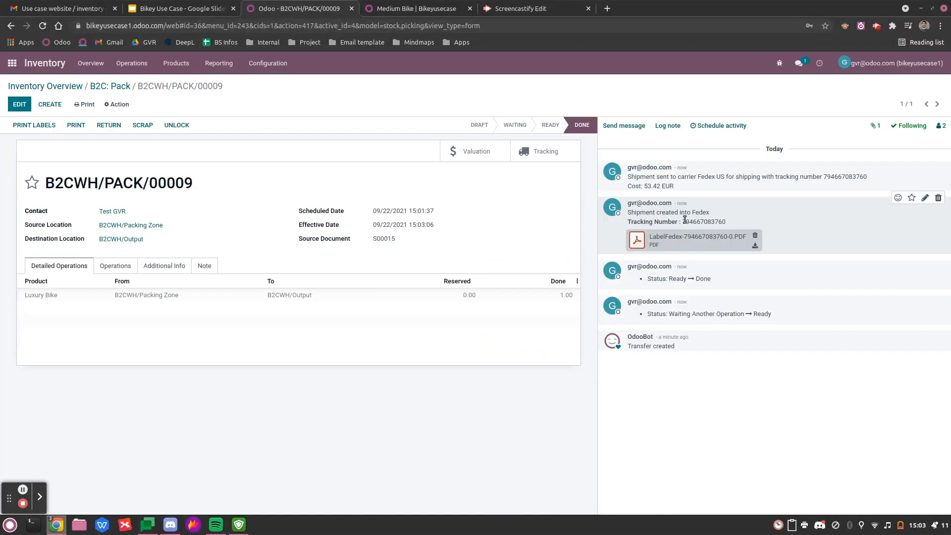
left_click_drag(685, 221, 732, 224)
left_click(729, 221)
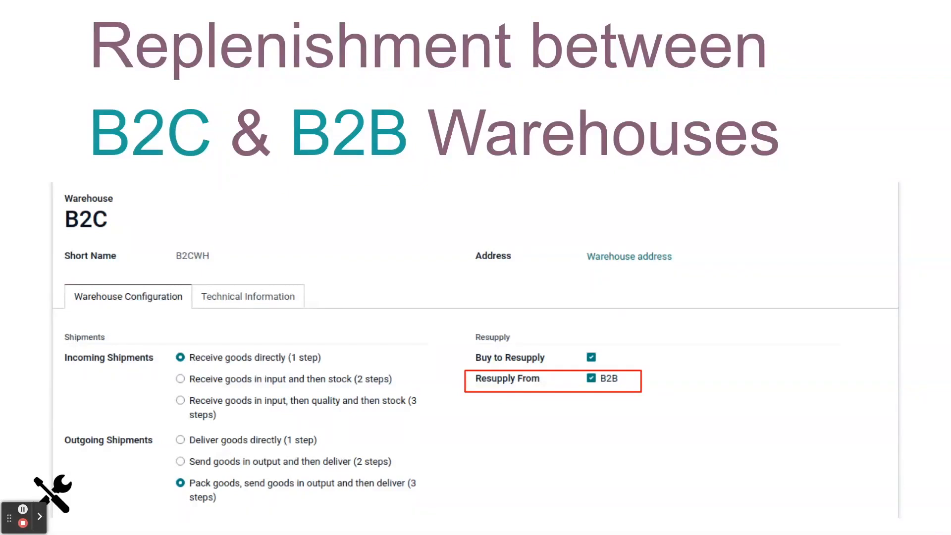
Leave the slideshow, switch to Odoo and view the B2C warehouse's resupply configuration.
key("Escape")
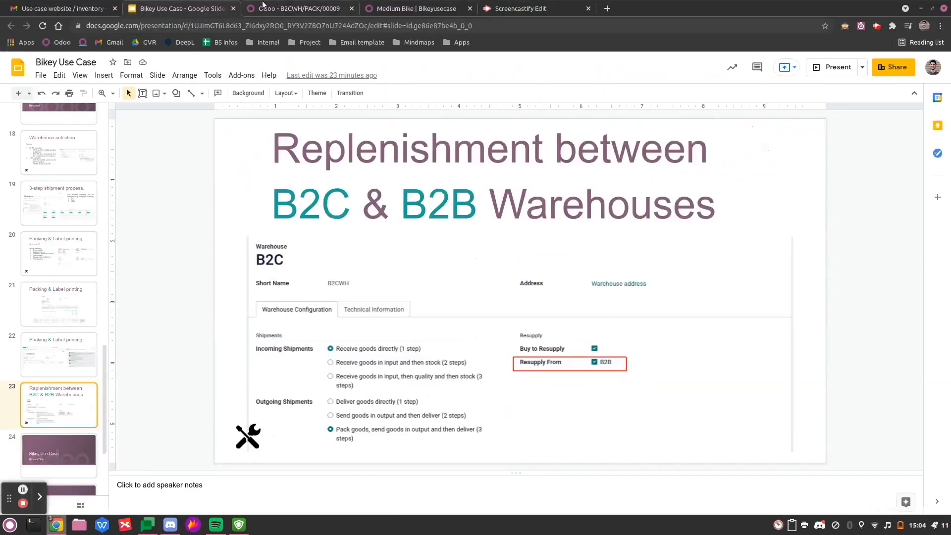
left_click(263, 6)
left_click(267, 64)
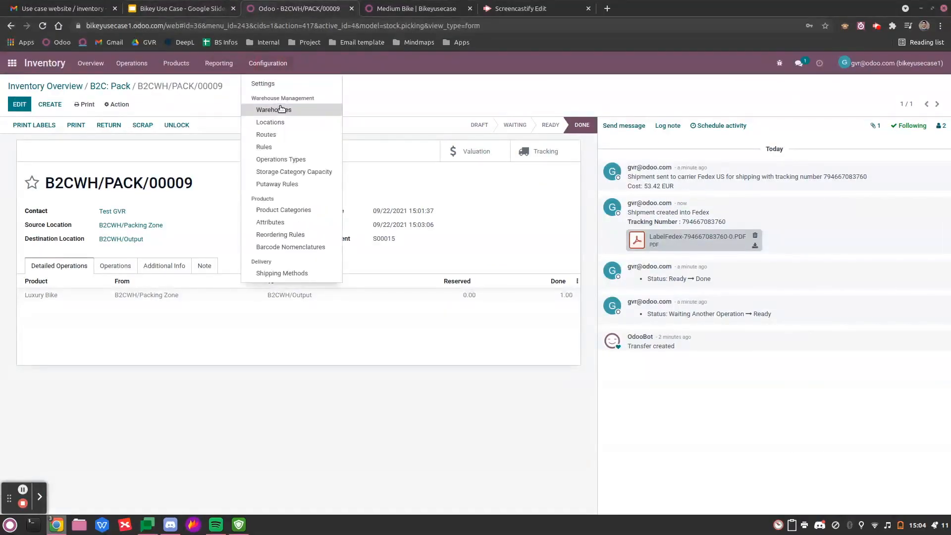
left_click(281, 109)
left_click(124, 148)
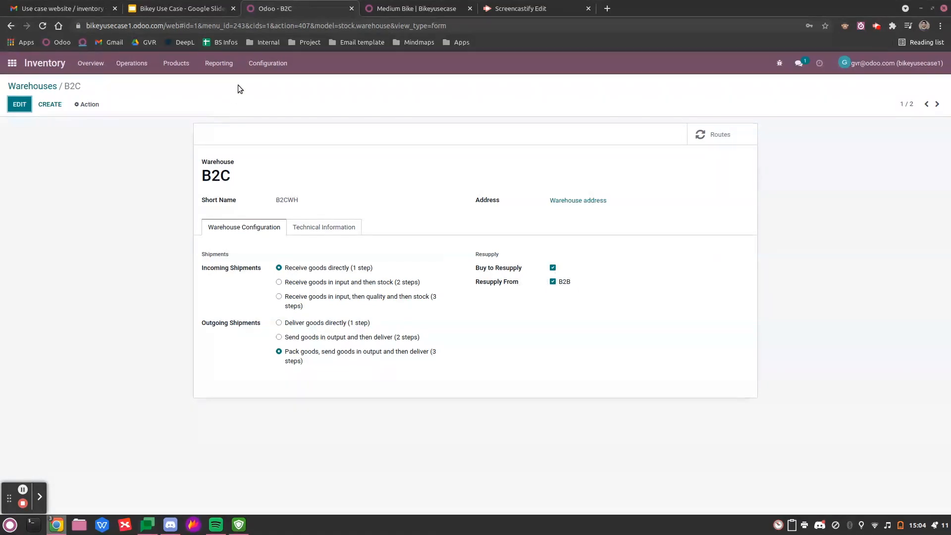
Open the route "B2CWH: Supply Product from B2BWH" and examine its rules.
left_click(259, 65)
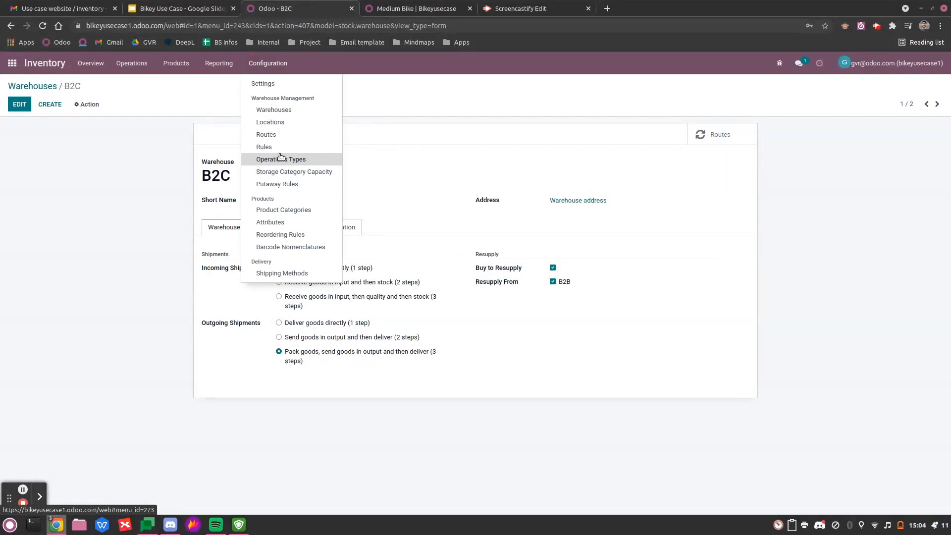
left_click(271, 134)
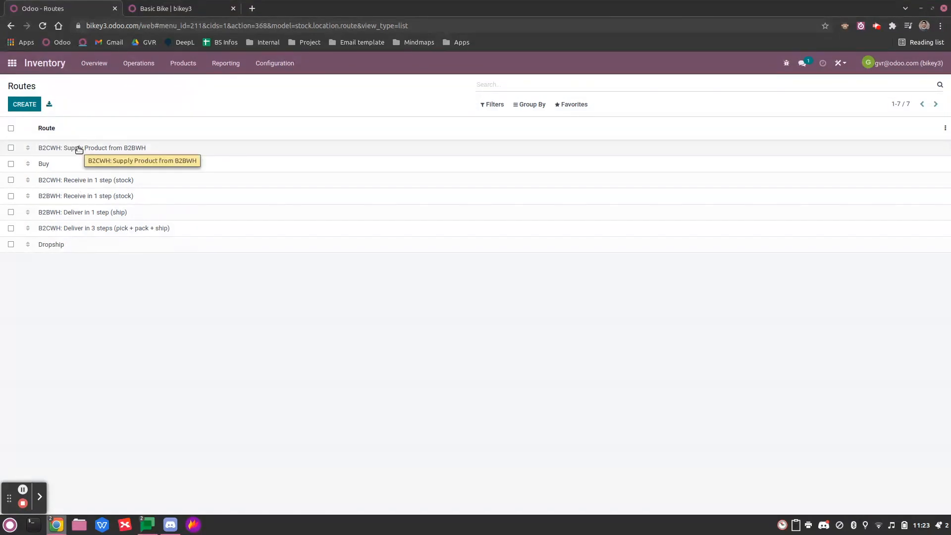
left_click(60, 151)
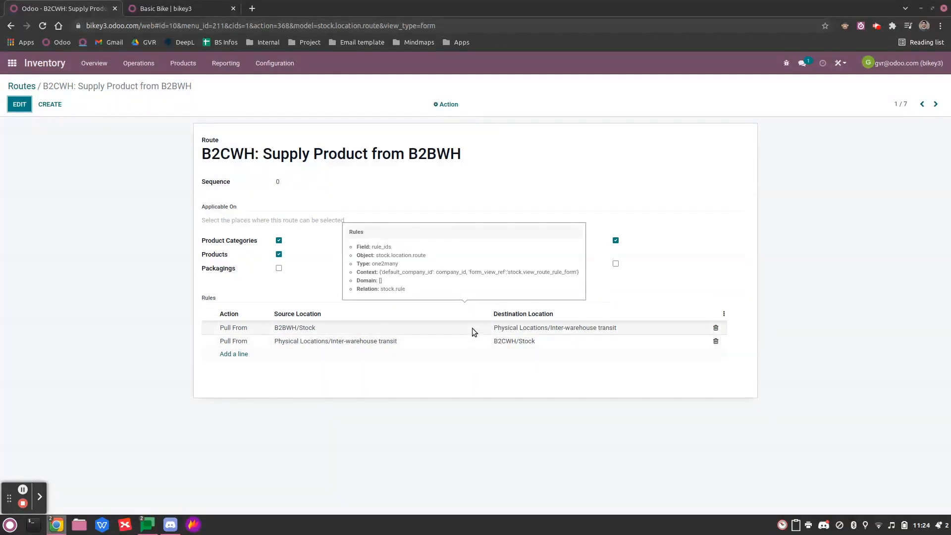
left_click(23, 489)
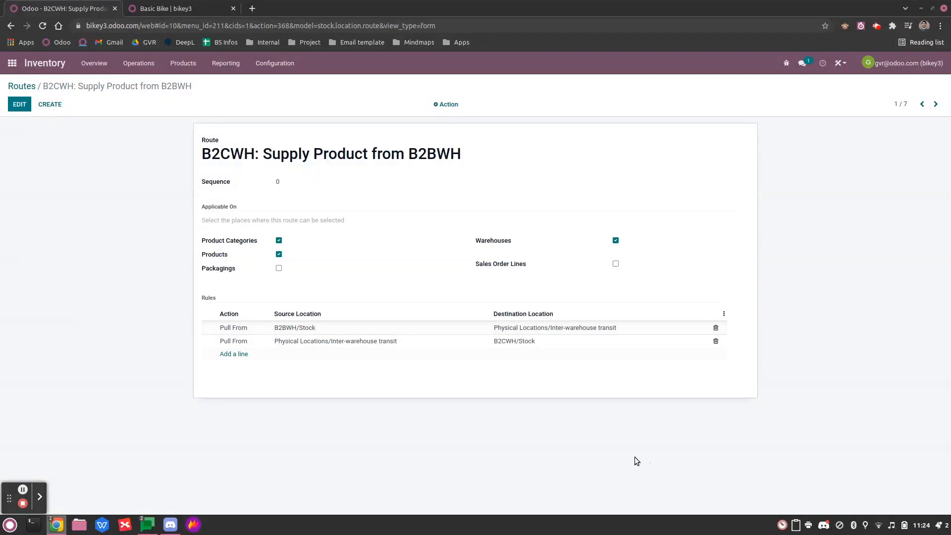
Open the Basic Bike product and review its reordering rules for the B2B and B2C stock locations.
left_click(182, 63)
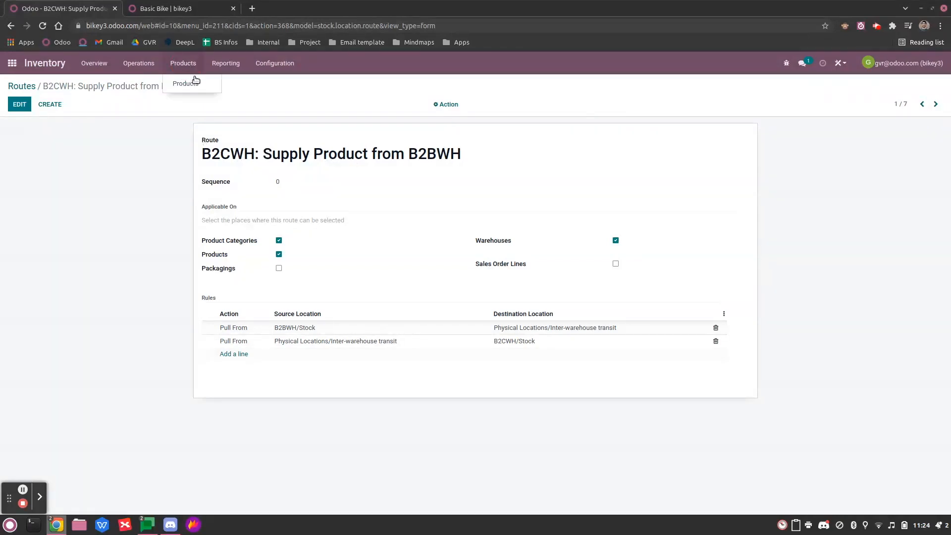
left_click(196, 79)
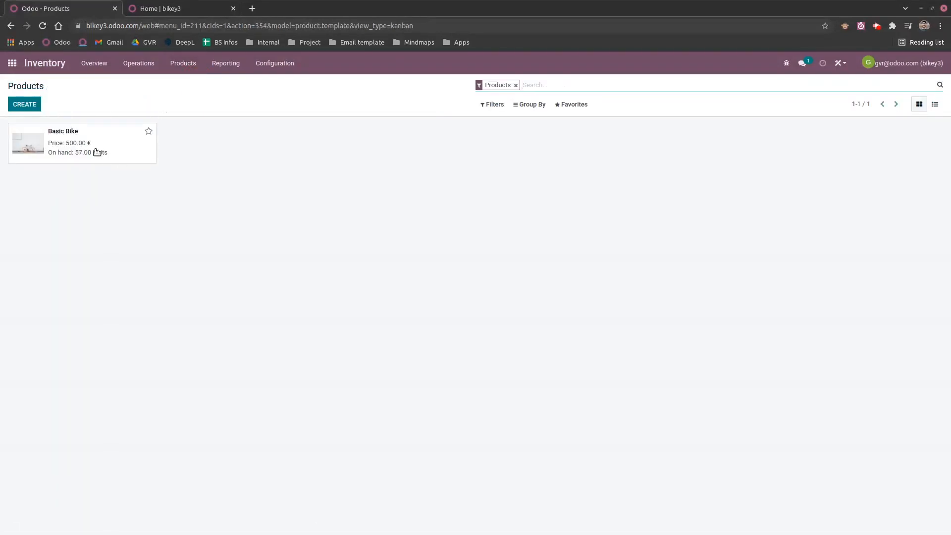
left_click(102, 144)
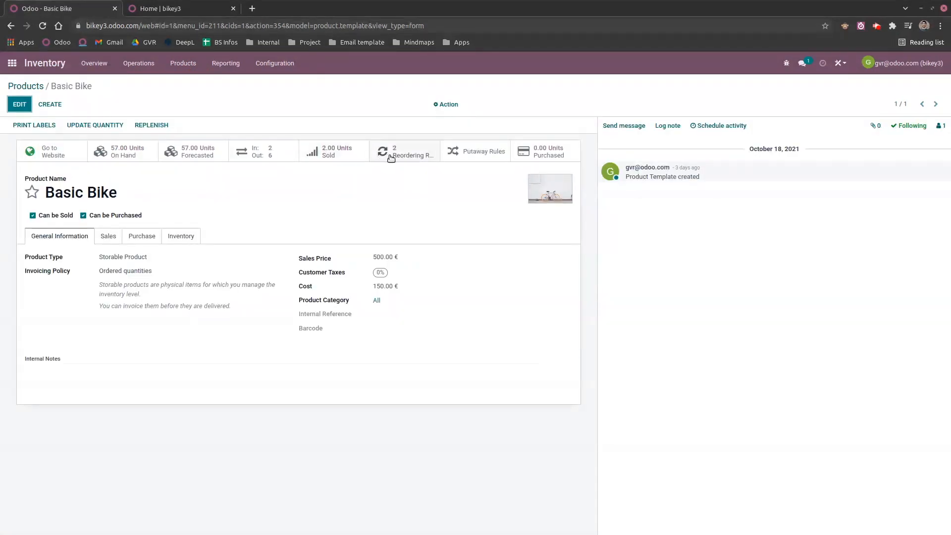
left_click(391, 157)
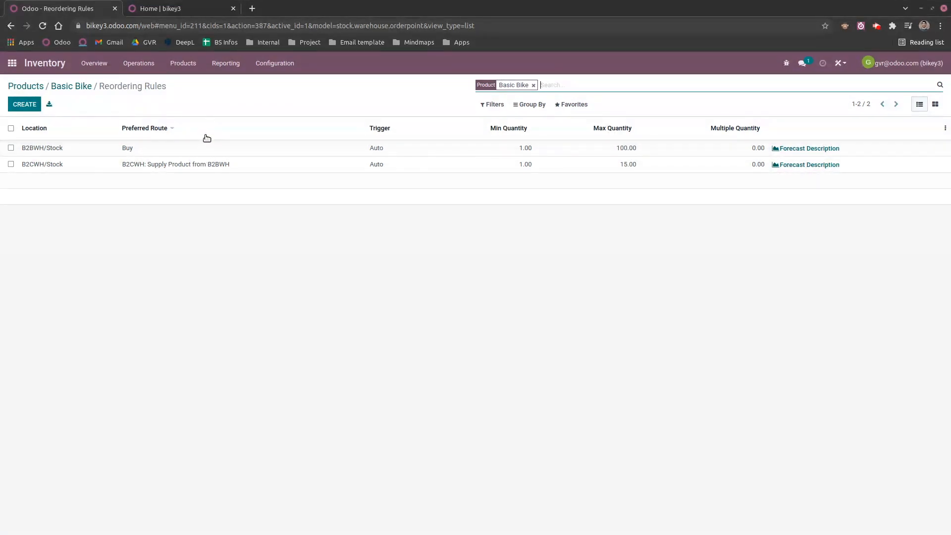
mouse_move(207, 139)
Order one Basic Bike from the Bikey website shop, checking out with Fedex US shipping and Wire Transfer payment.
left_click(194, 9)
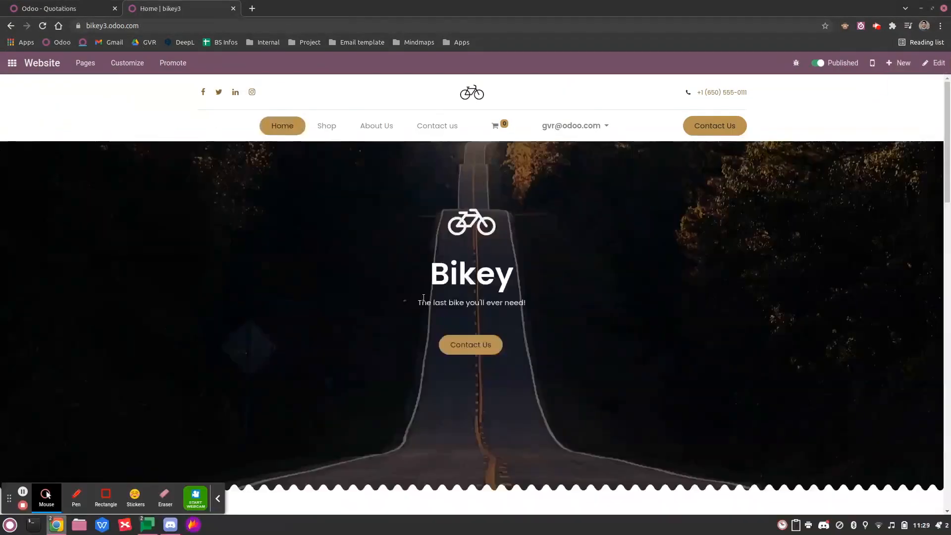
left_click(324, 127)
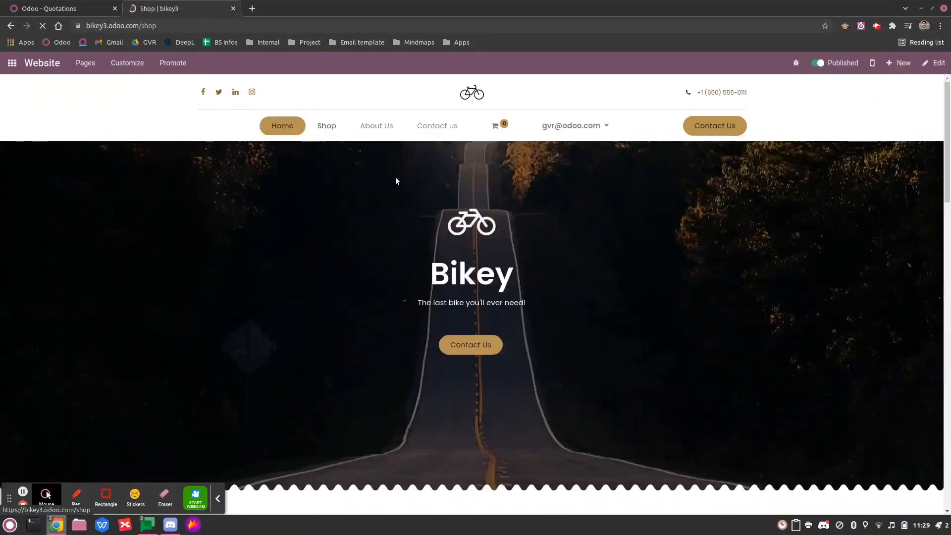
left_click(284, 216)
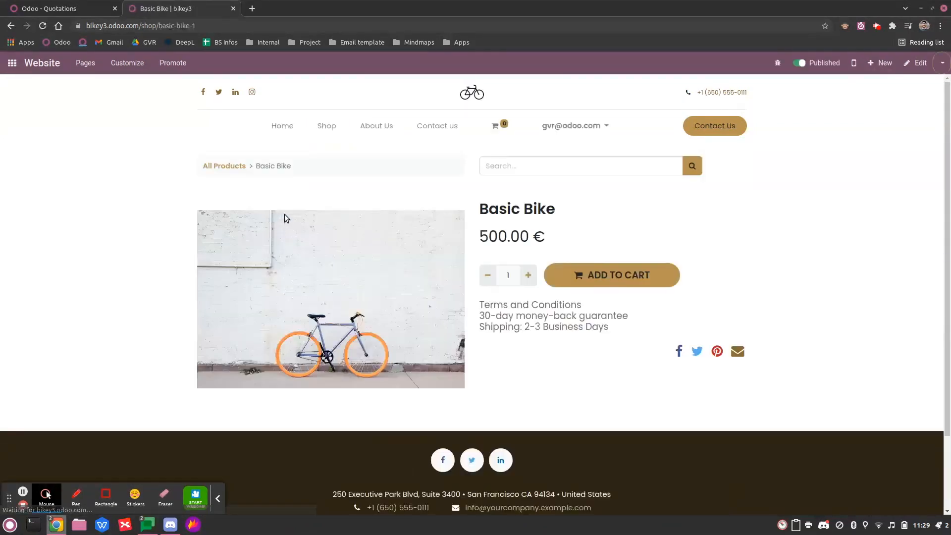
left_click(597, 283)
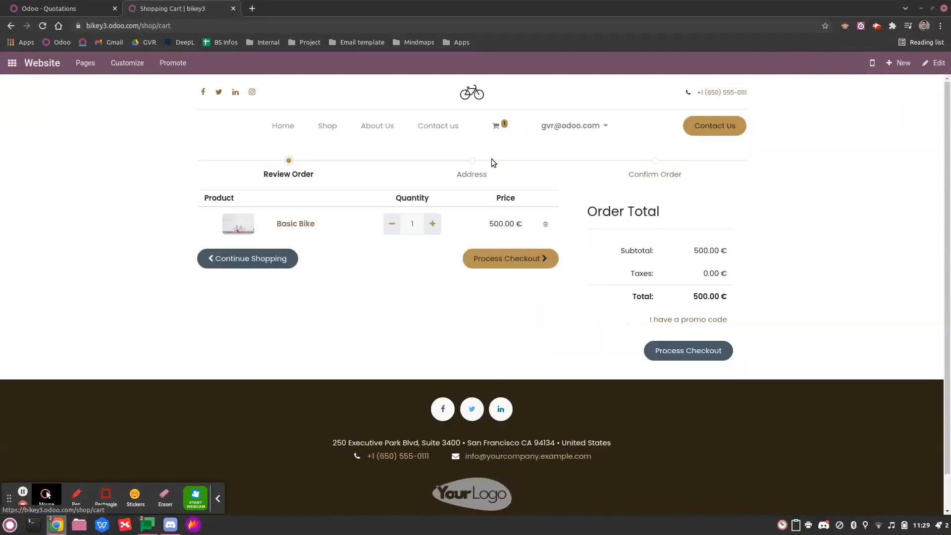
left_click(489, 261)
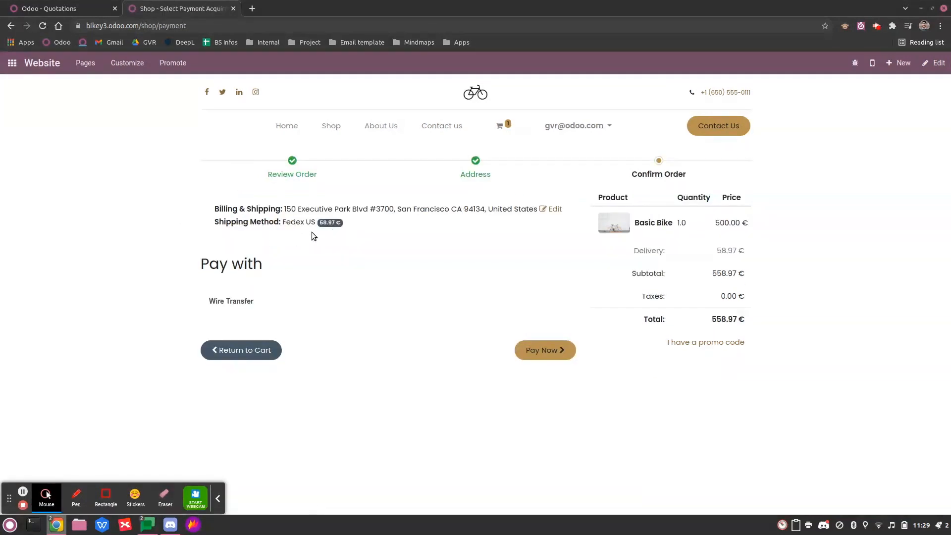
left_click(548, 352)
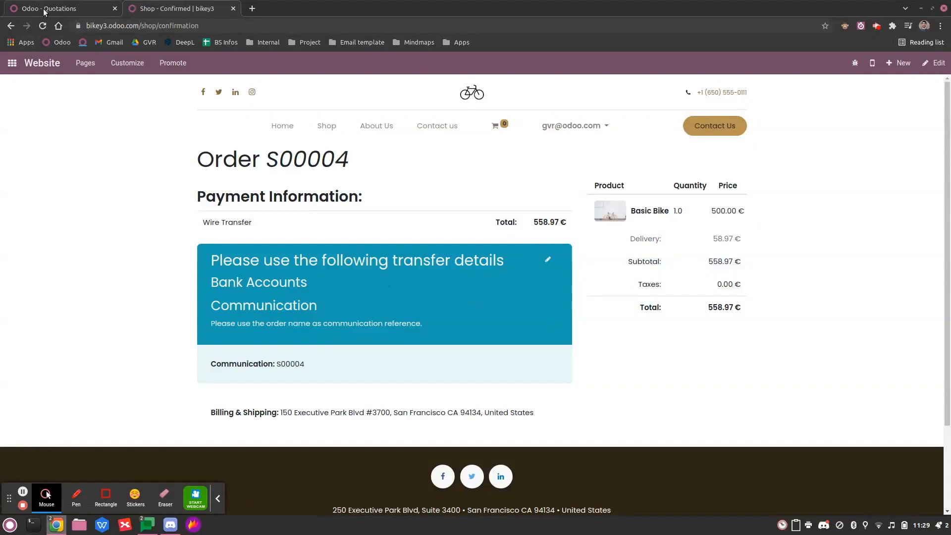
Show all quotations in Sales without the My Quotations filter, and confirm the new website quotation as a sales order.
left_click(43, 11)
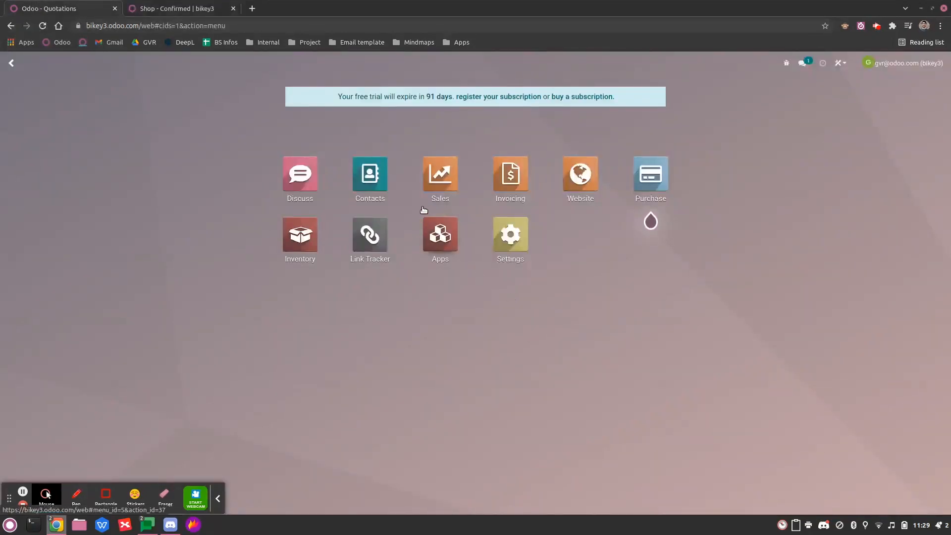
left_click(438, 188)
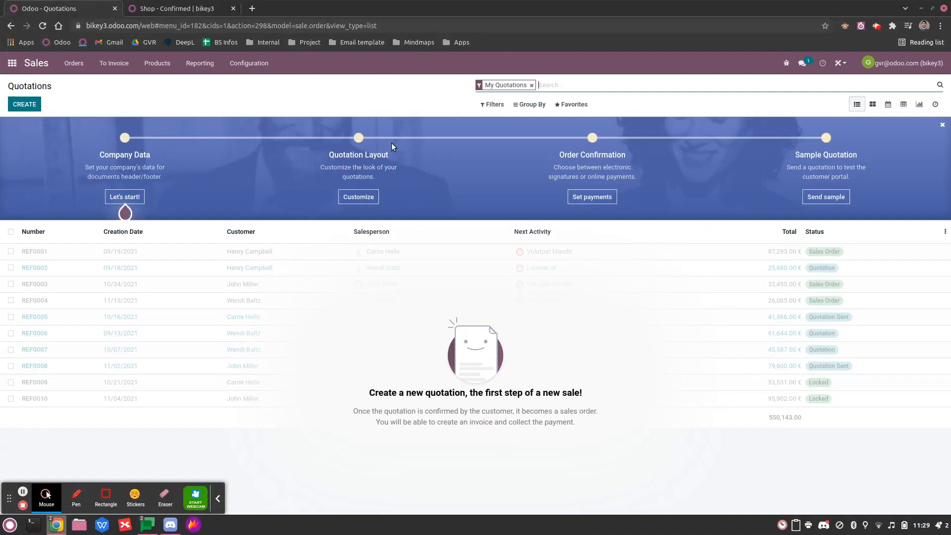
key("BackSpace")
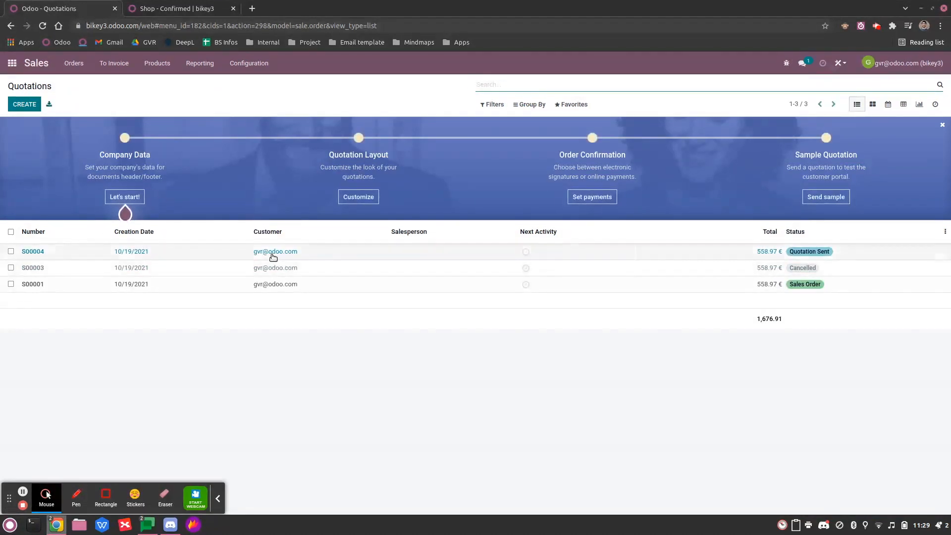
left_click(273, 257)
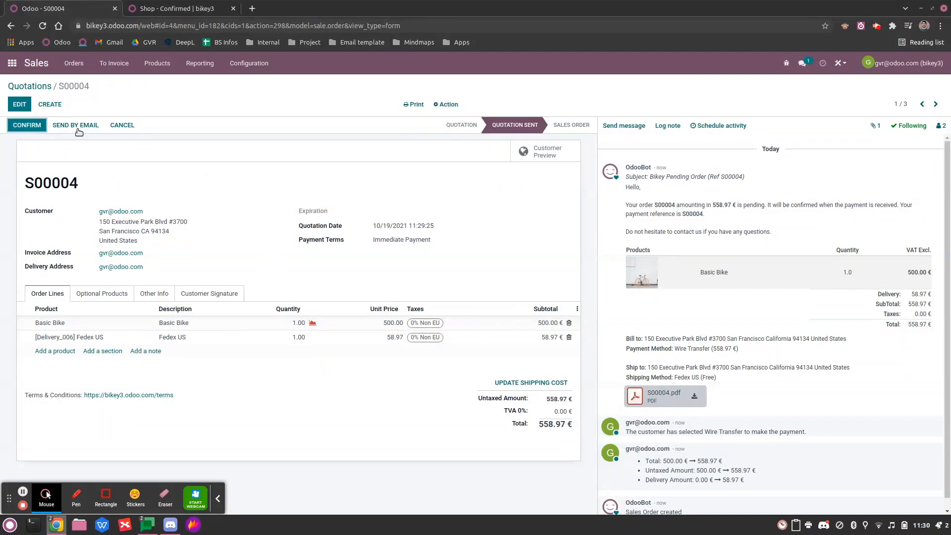
left_click(30, 127)
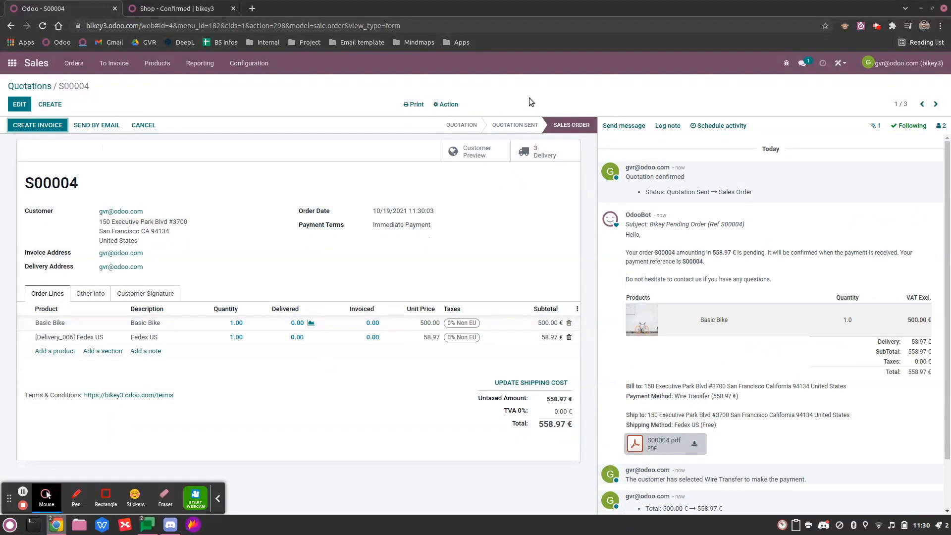
View the sales order's delivery transfers and inspect its B2CWH pick transfer from Stock to Packing Zone.
mouse_move(536, 128)
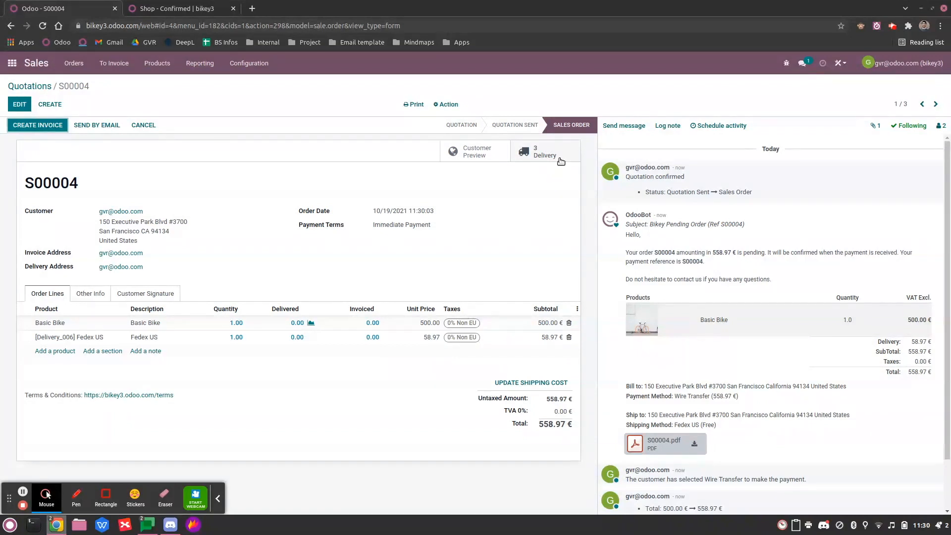
left_click(559, 160)
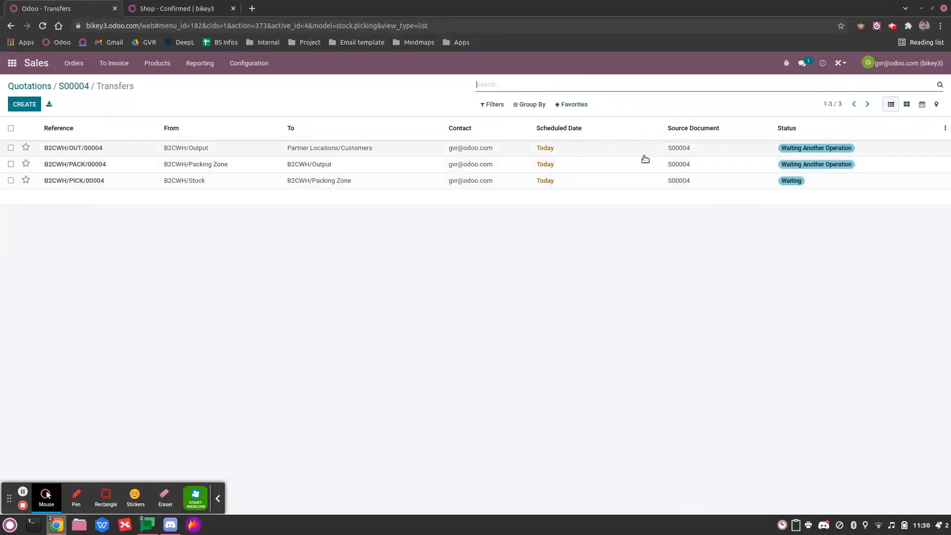
left_click(773, 188)
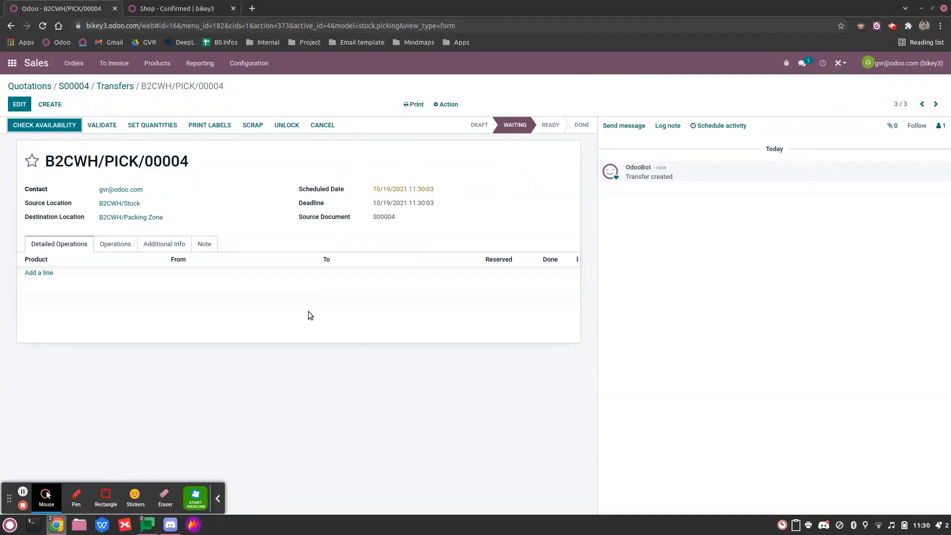
Review the Inventory Overview and validate the ready B2BWH delivery order that sends Basic Bikes to Inter-warehouse transit.
left_click(12, 63)
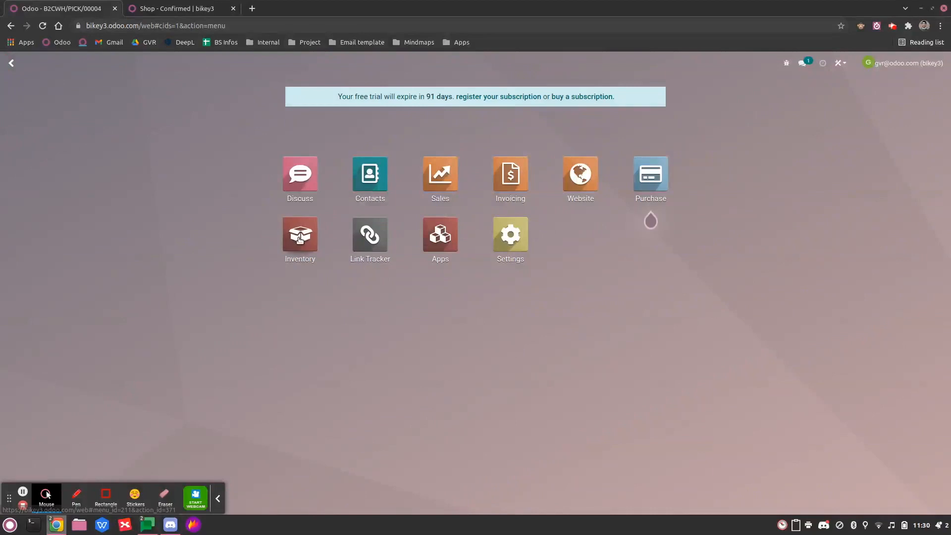
left_click(300, 240)
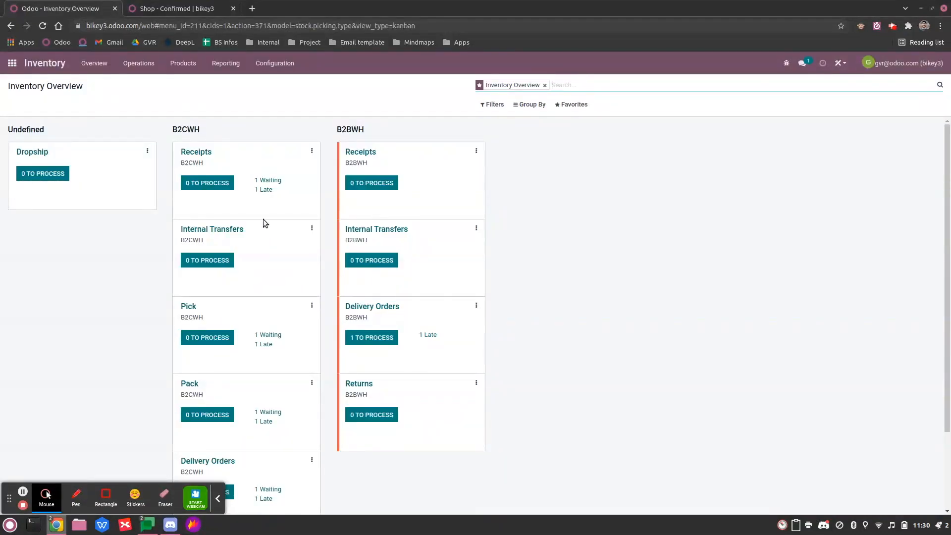
scroll(263, 337, "down", 2)
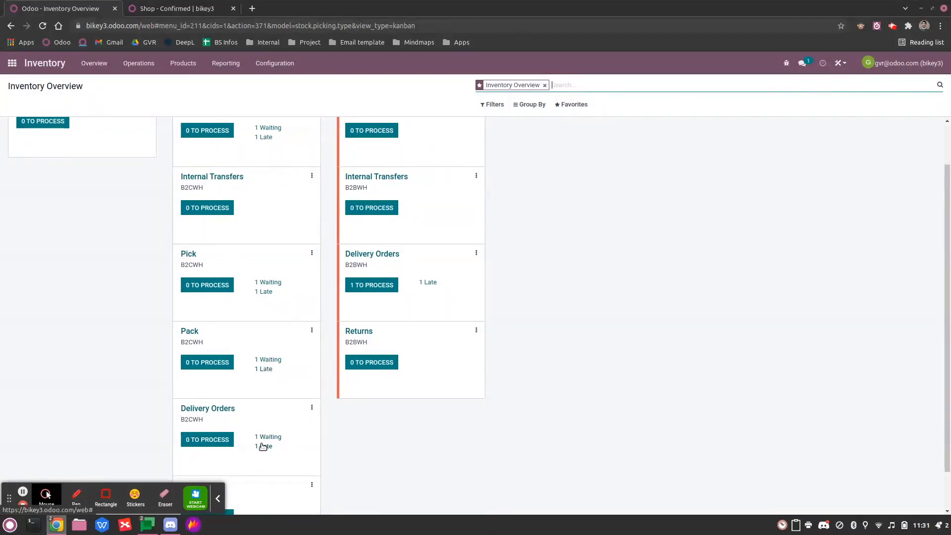
scroll(264, 443, "up", 2)
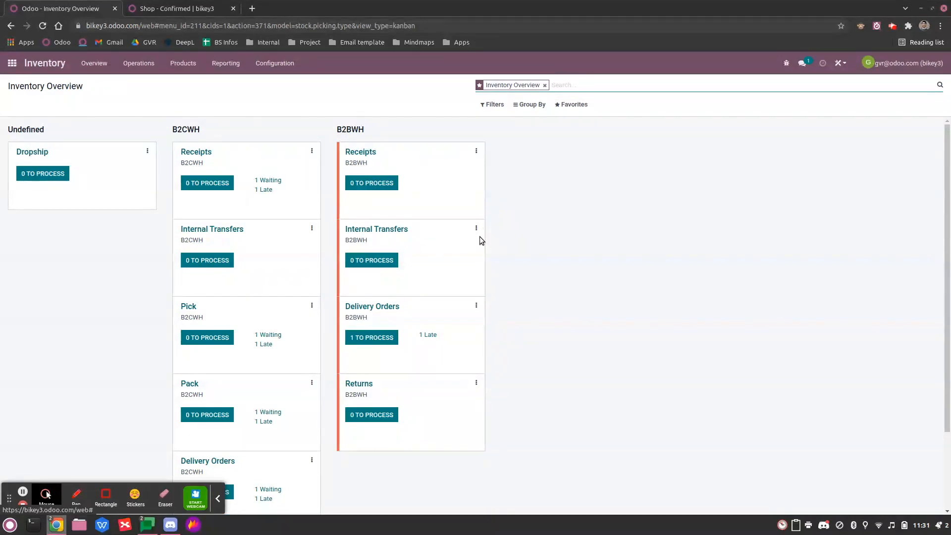
left_click(365, 342)
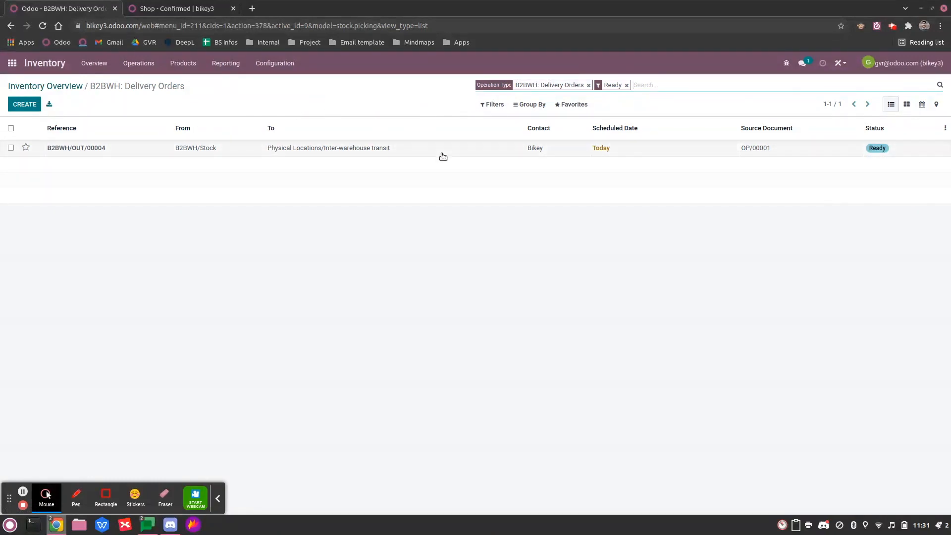
left_click(340, 154)
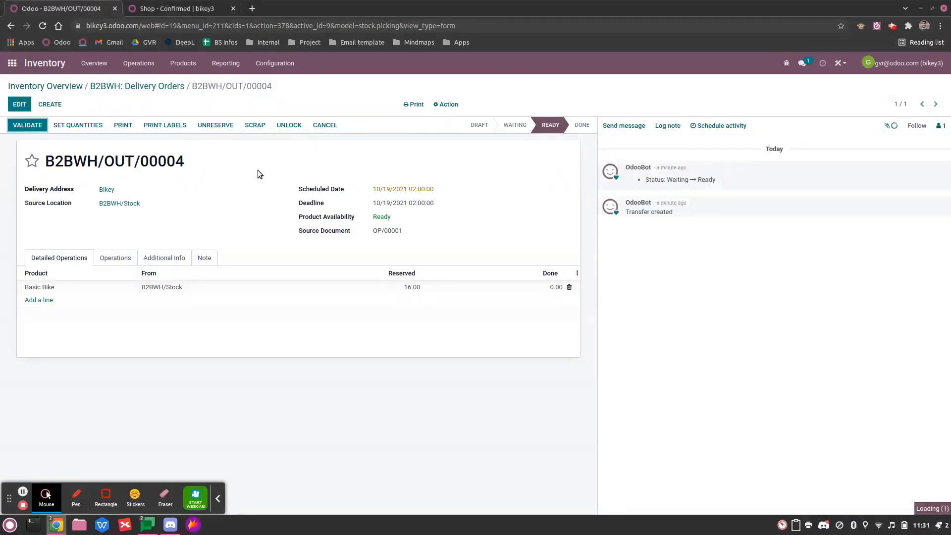
left_click(33, 124)
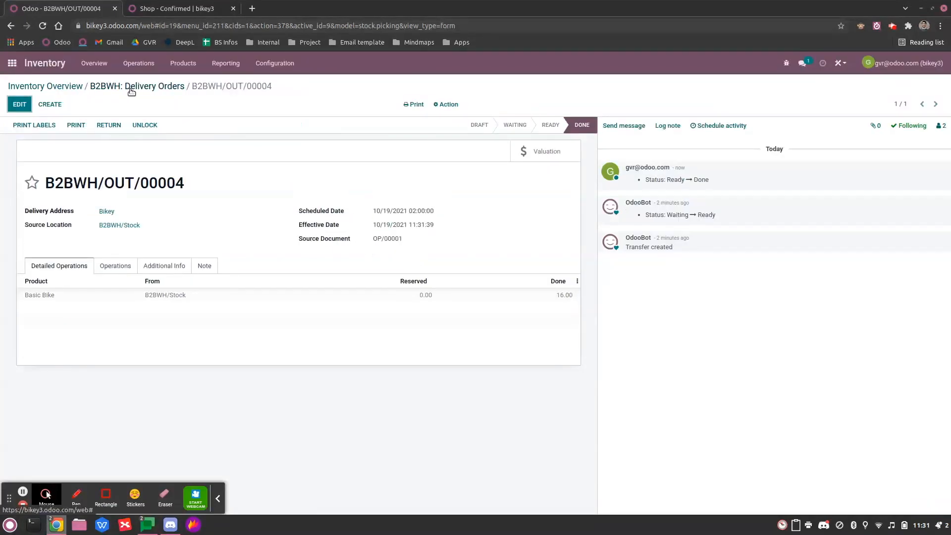
Validate the ready B2CWH receipt of Basic Bikes from Inter-warehouse transit, processing all quantities.
left_click(57, 88)
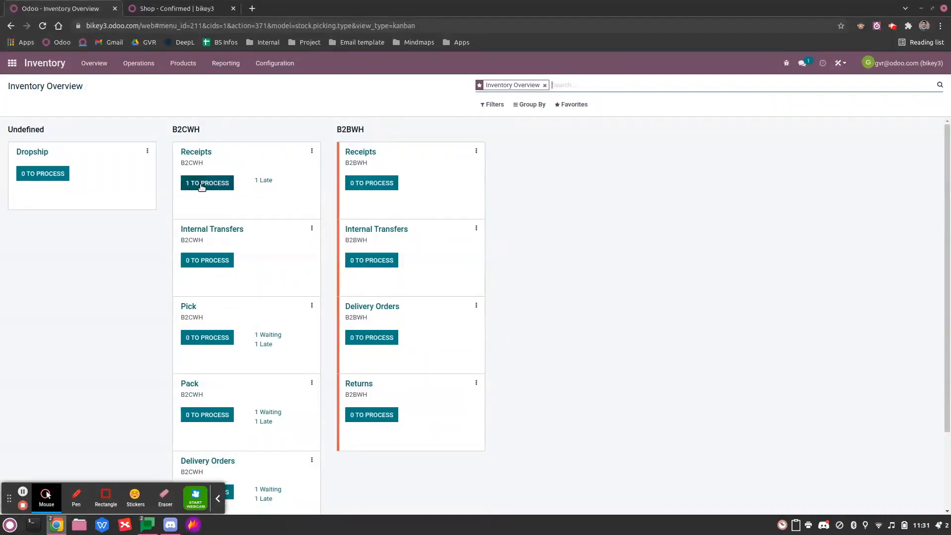
left_click(201, 183)
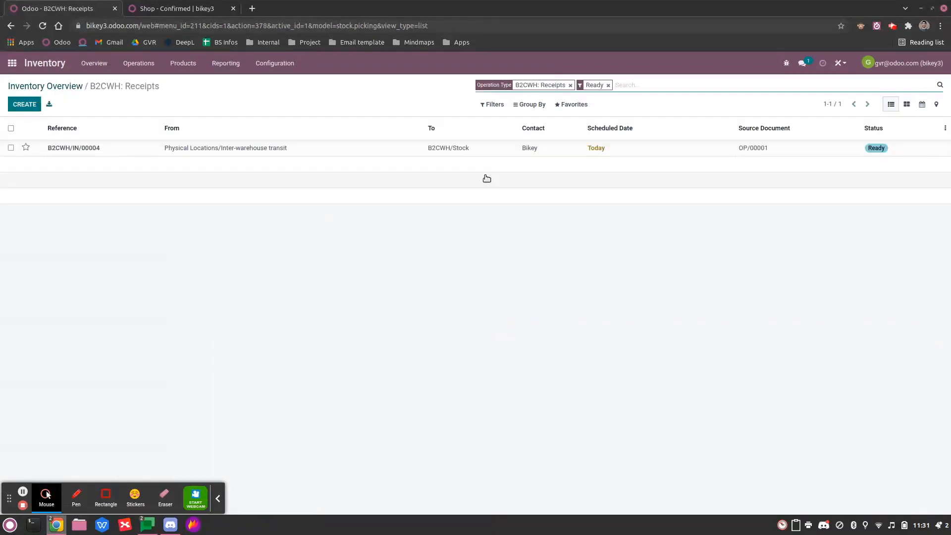
left_click(608, 153)
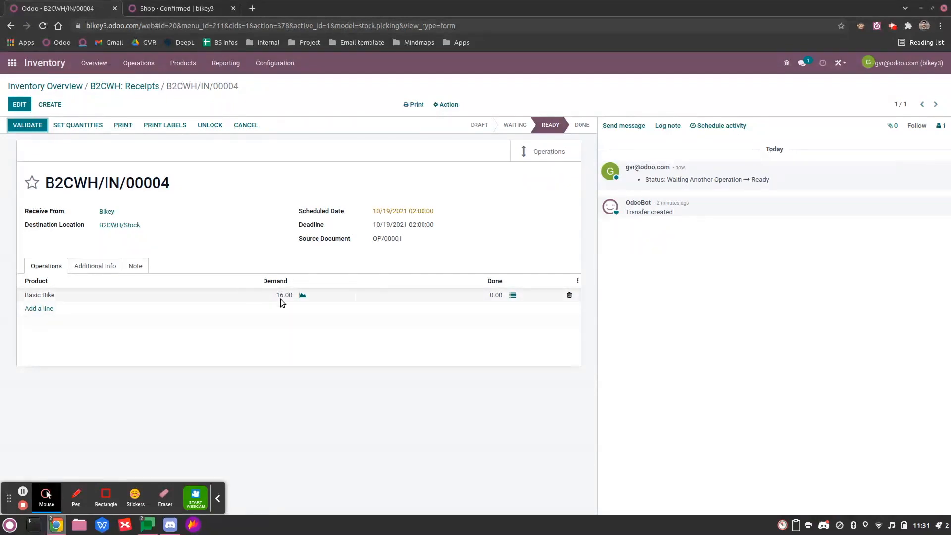
mouse_move(277, 311)
left_click(24, 123)
left_click(251, 153)
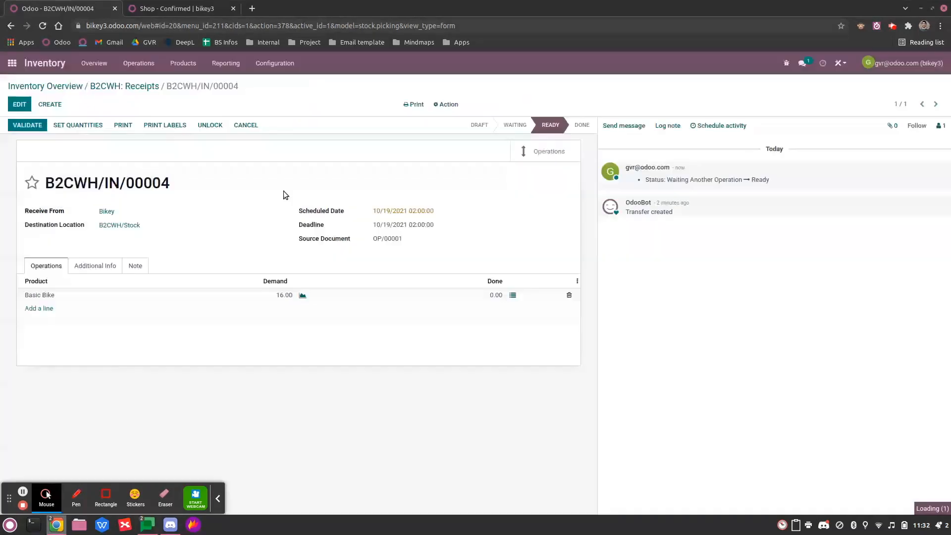
Return to the Inventory Overview and check the status of the B2CWH receipt, pick, pack and delivery operations.
left_click(125, 86)
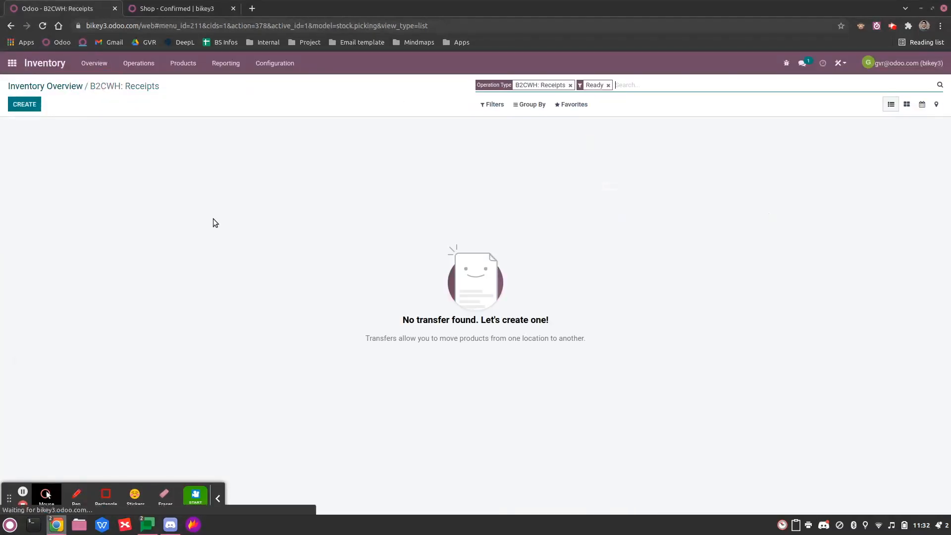
left_click(44, 88)
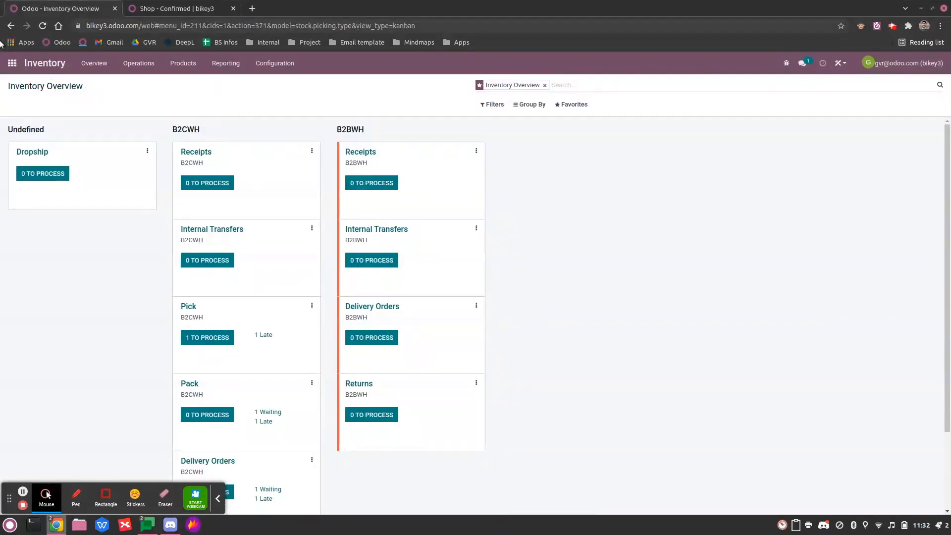
scroll(218, 376, "down", 2)
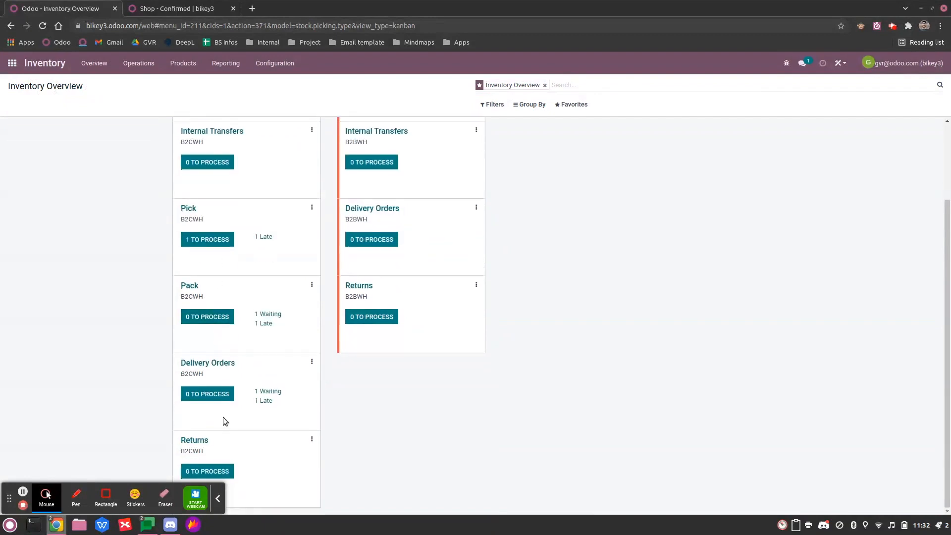
scroll(227, 363, "up", 2)
Reopen the latest sales order's transfers and validate its B2CWH pick transfer, processing all quantities.
left_click(15, 63)
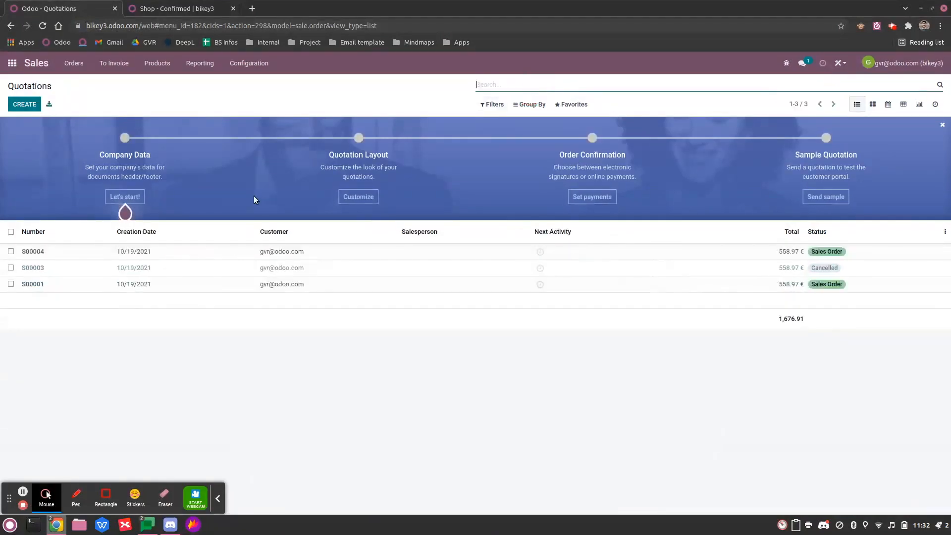
left_click(288, 252)
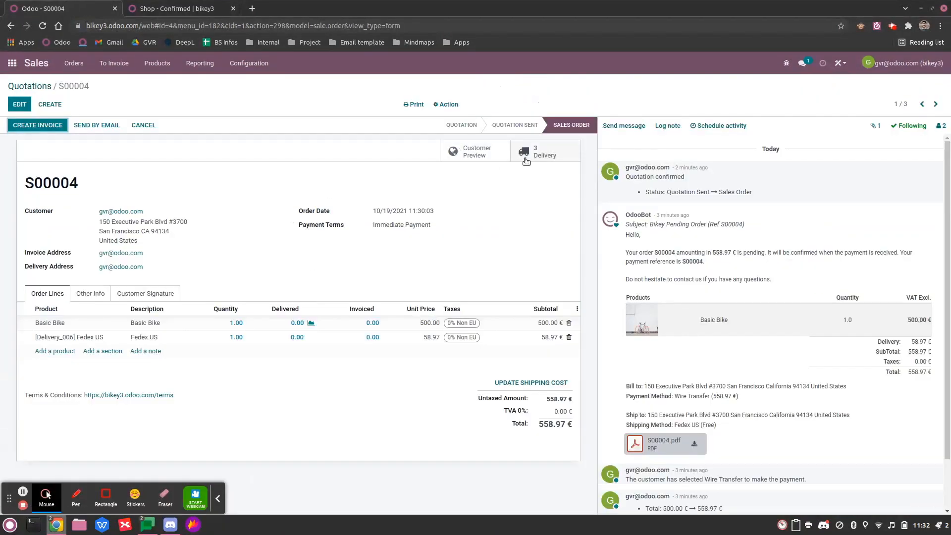
left_click(526, 155)
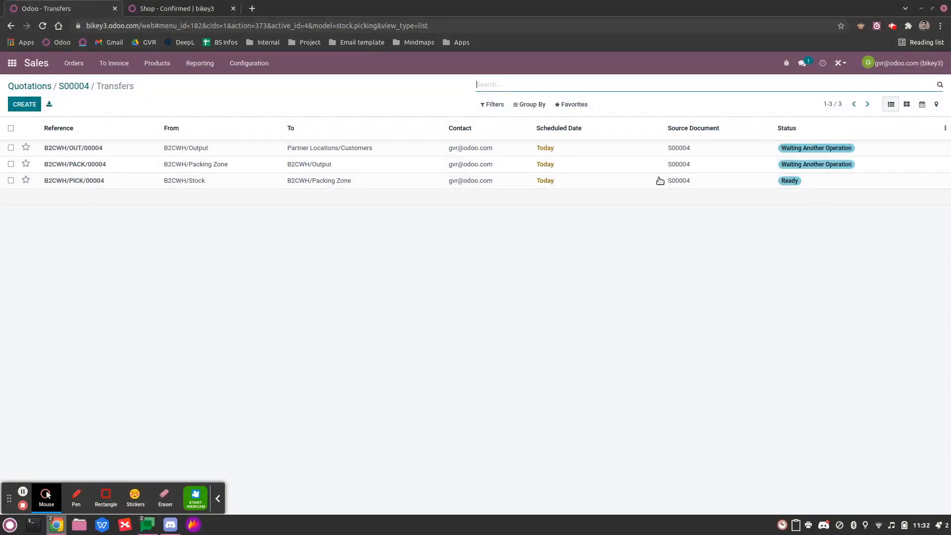
left_click(317, 186)
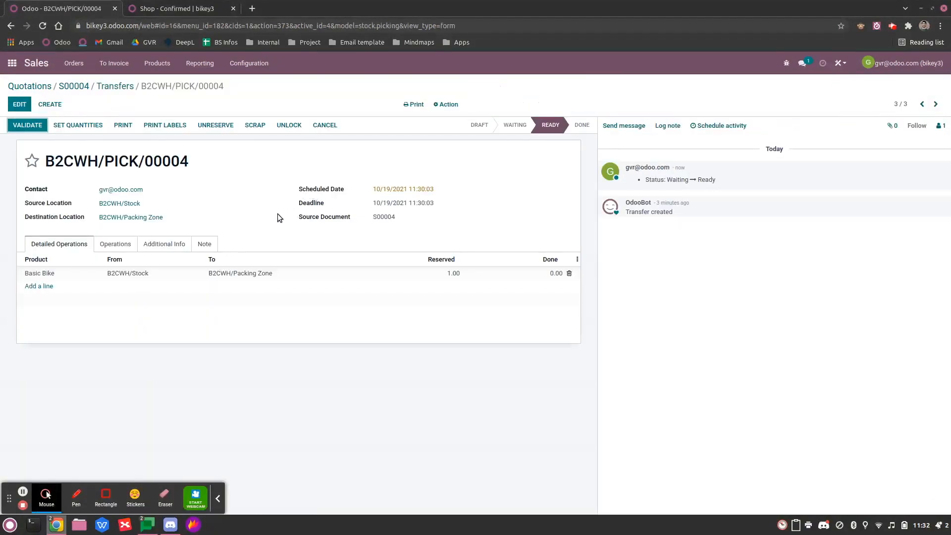
left_click(27, 125)
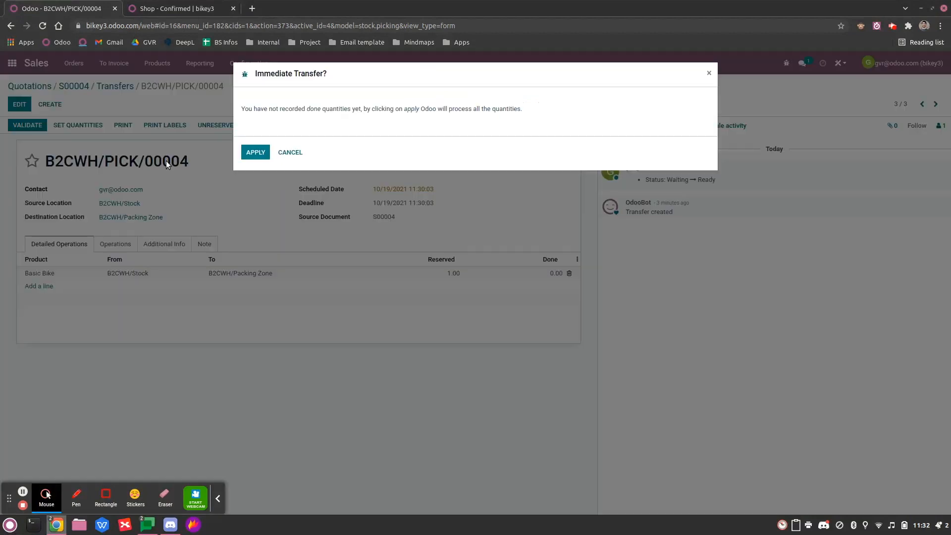
left_click(255, 154)
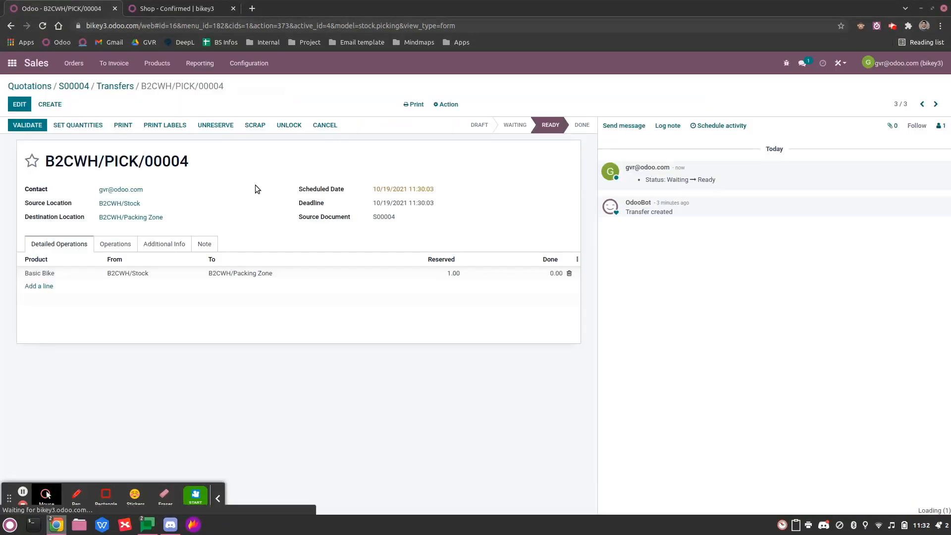
Open the B2CWH pack transfer from the sales order's transfers and validate it, processing all quantities.
left_click(113, 87)
left_click(227, 168)
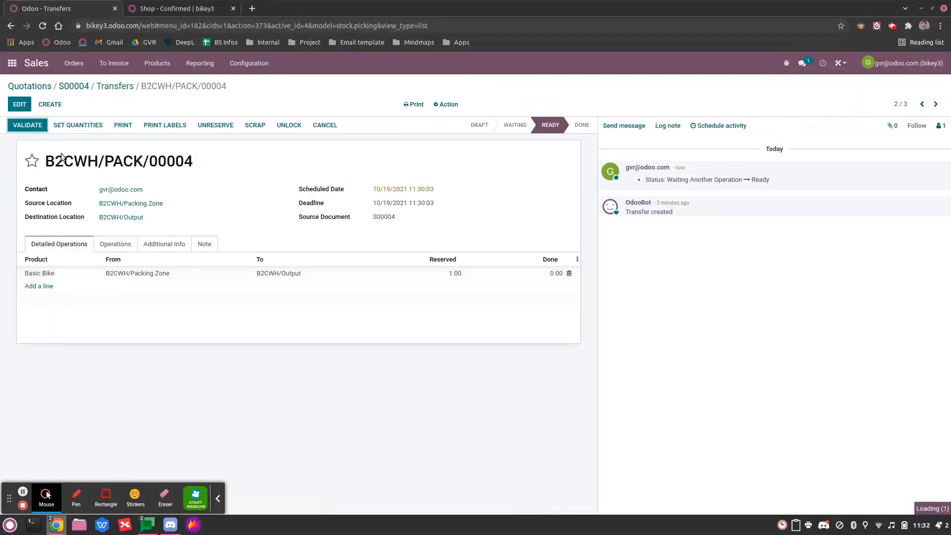
left_click(28, 125)
left_click(246, 157)
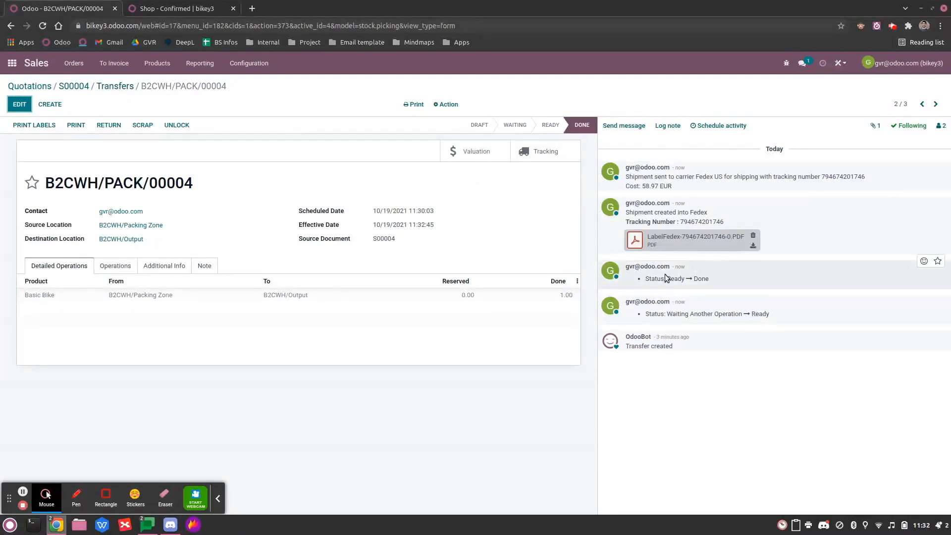
Open the B2CWH delivery transfer from the same order's transfers and validate it, processing all quantities.
left_click(109, 86)
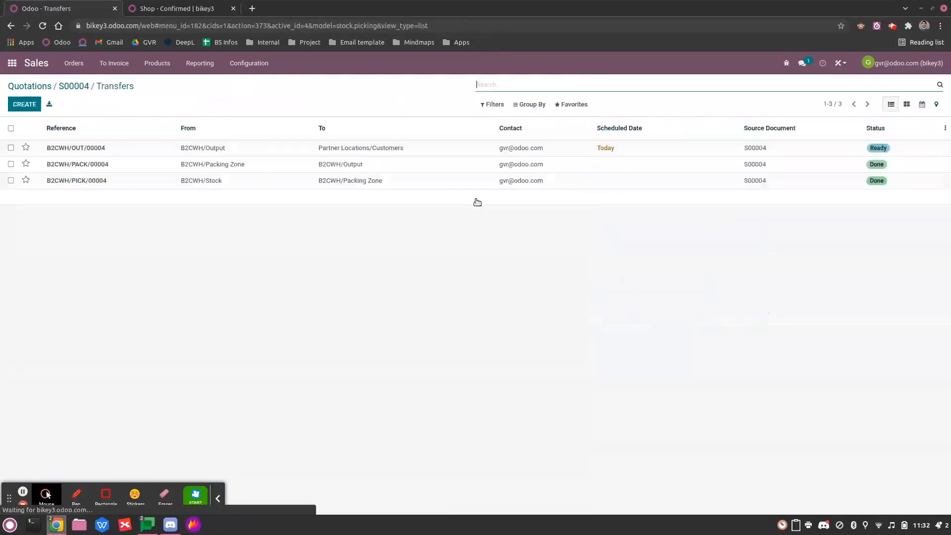
left_click(692, 157)
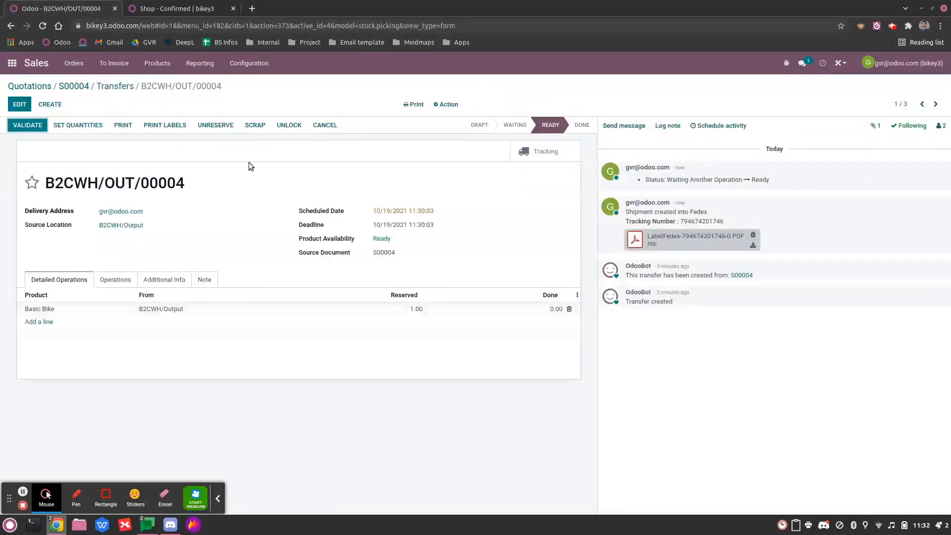
left_click(20, 125)
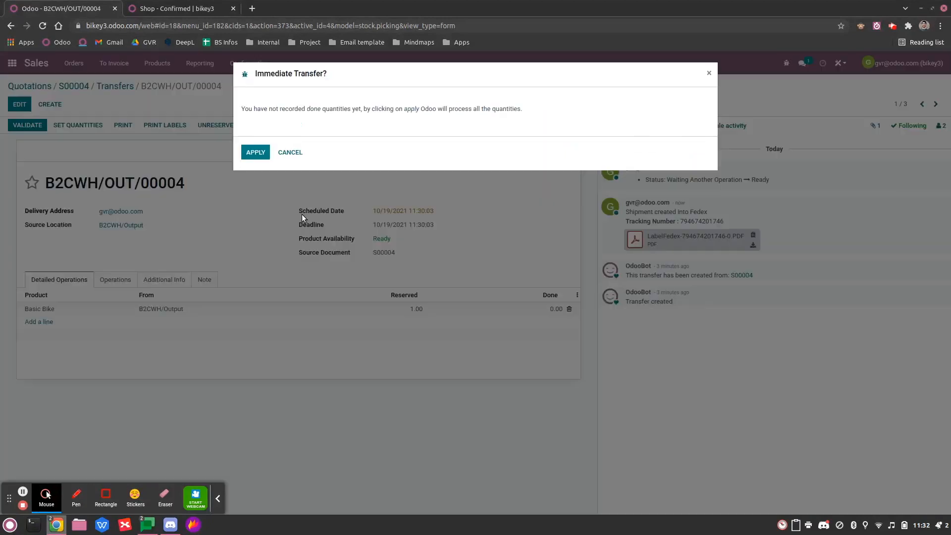
left_click(255, 153)
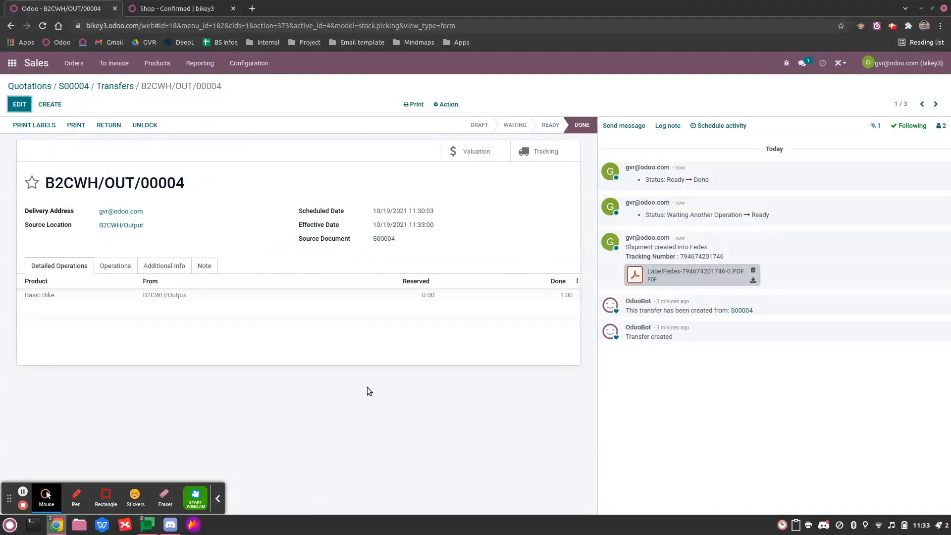
Open the latest sales order in the website's customer portal and check its delivery status and tracking details.
left_click(131, 9)
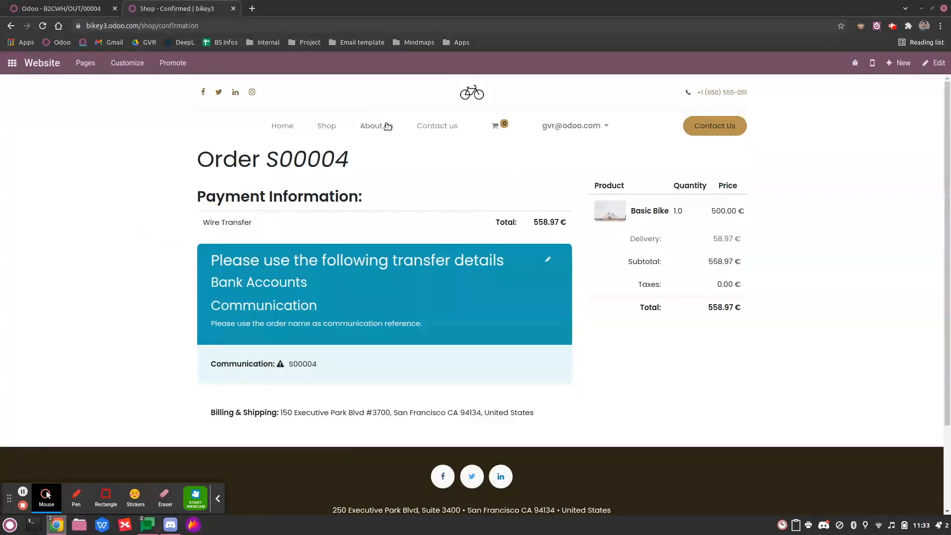
left_click(569, 126)
left_click(563, 150)
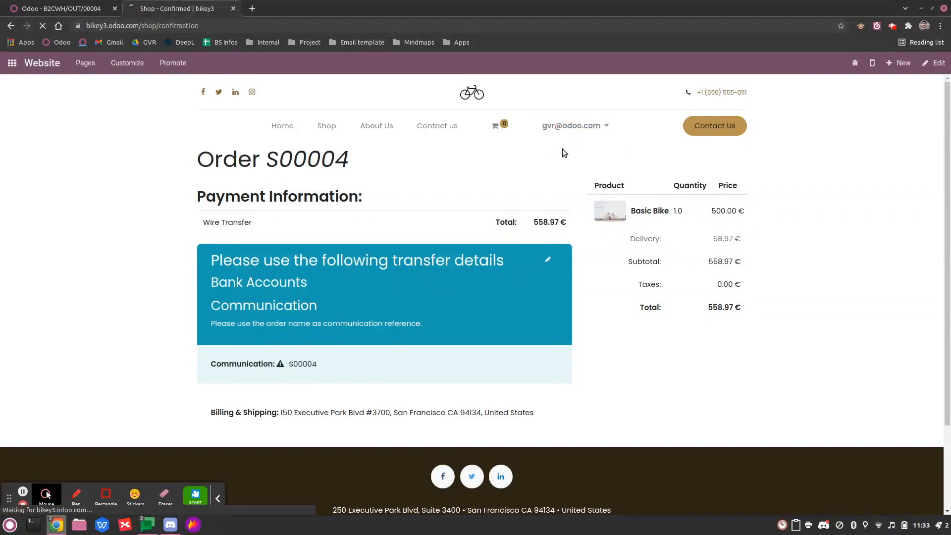
left_click(291, 218)
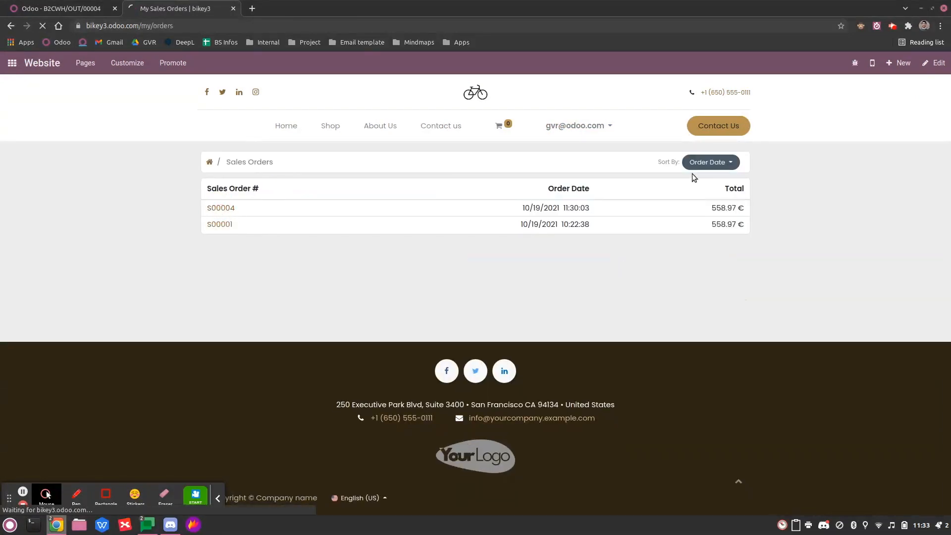
scroll(677, 406, "down", 3)
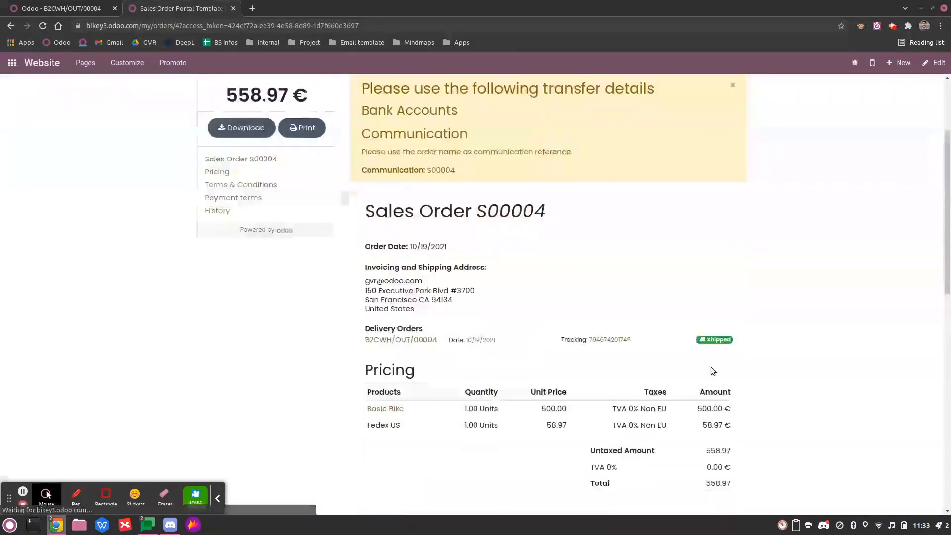